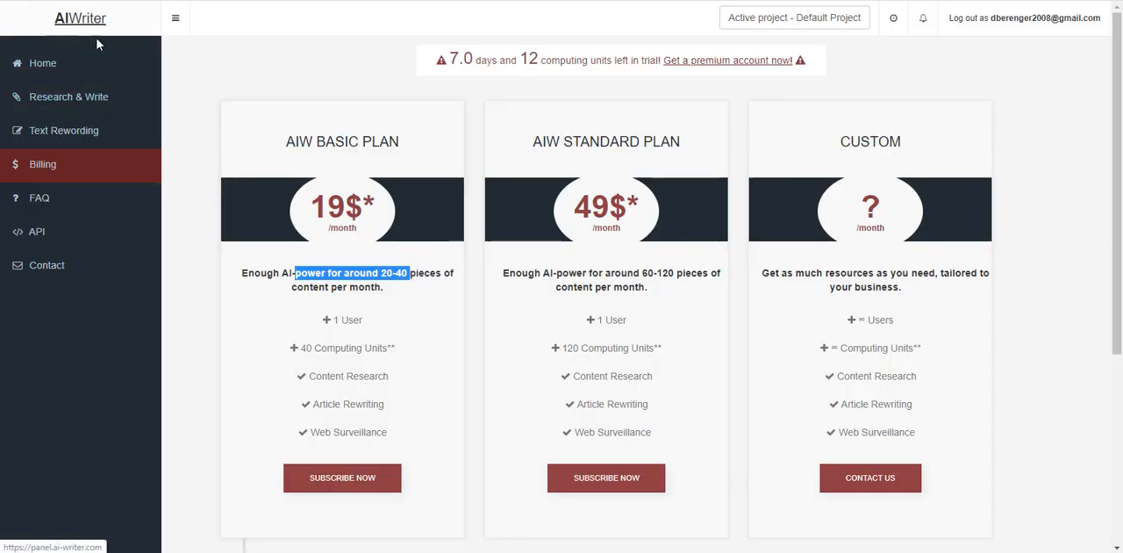
# - Switch to YouTube Studio, examine the viewer comment comparing Article Forge with AI-Writer, and look at the Freetrepreneurs channel window
pyautogui.hotkey('ctrl', 'Tab')
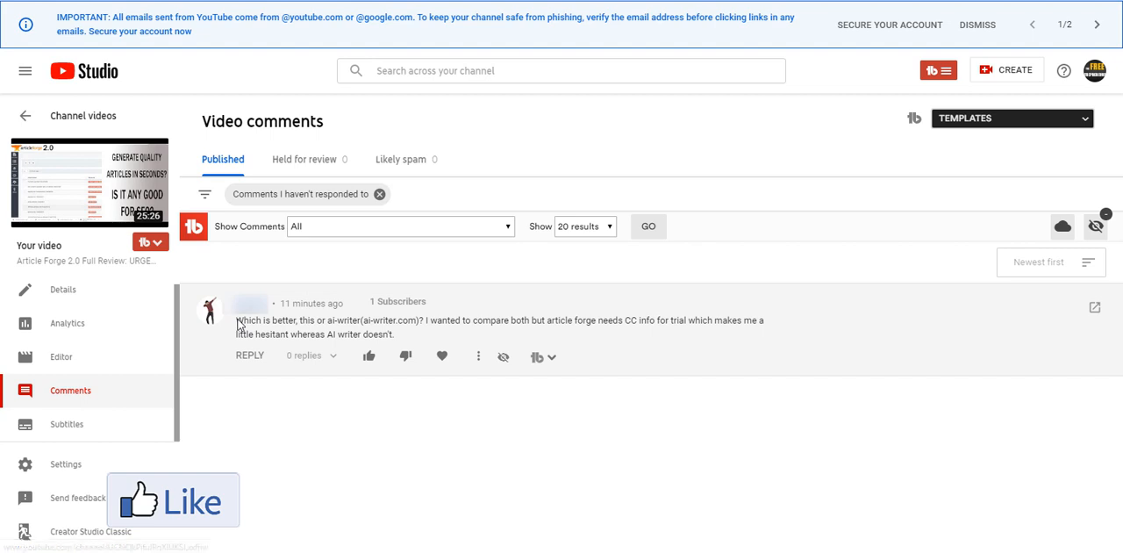
pyautogui.moveTo(237, 322); pyautogui.dragTo(396, 334)
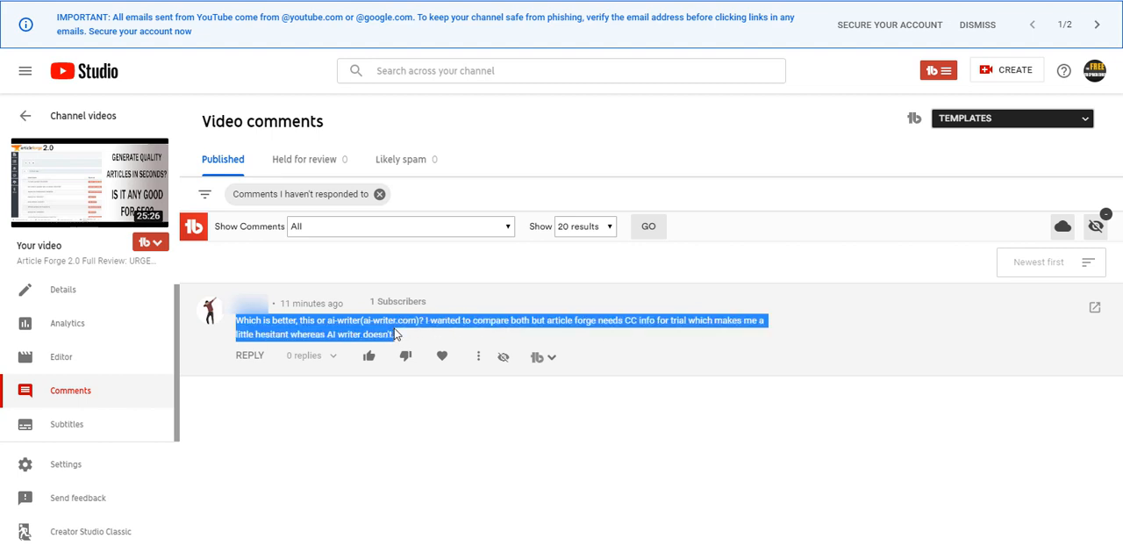
pyautogui.click(408, 417)
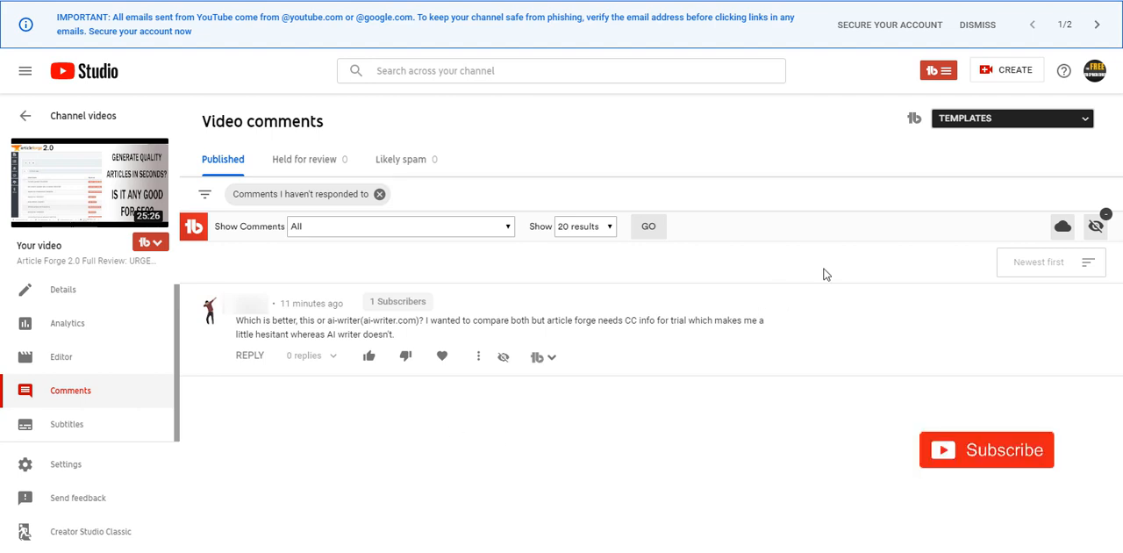
pyautogui.moveTo(430, 552)
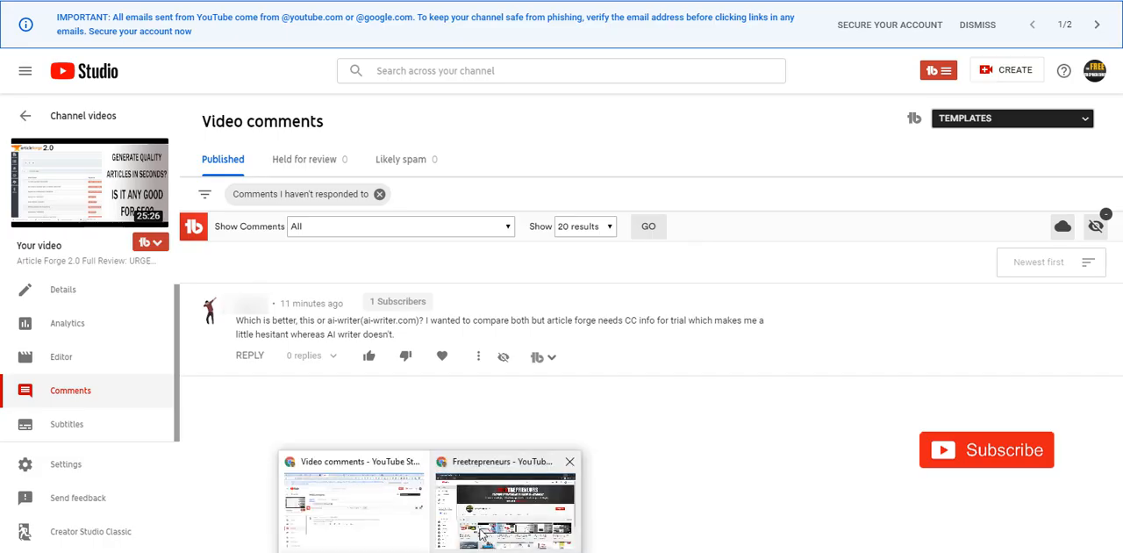
pyautogui.click(481, 532)
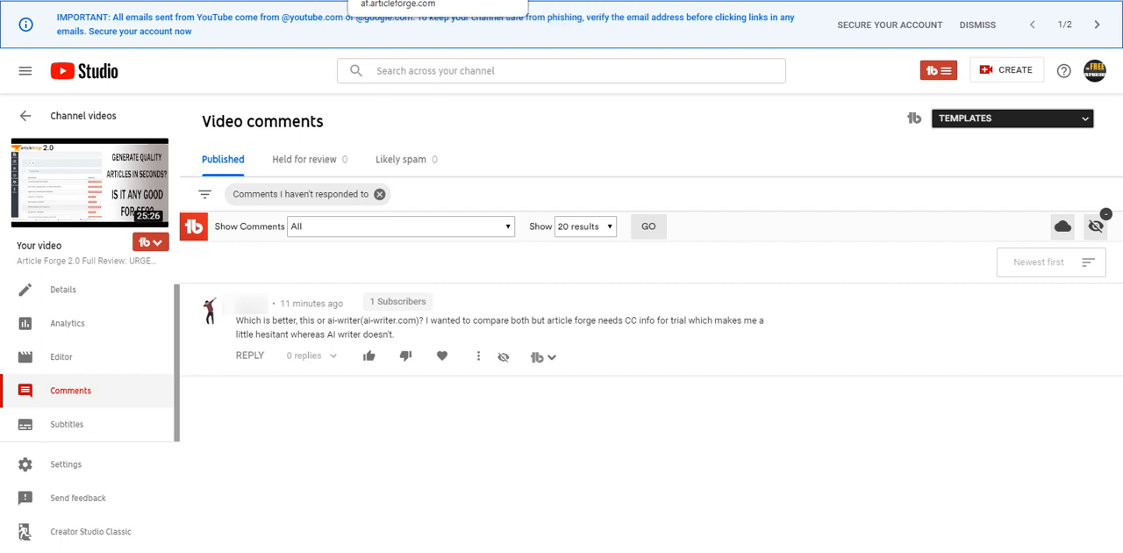
# - Examine the Article Forge home page, and check the remaining trial days on AI-Writer's Research & Write page
pyautogui.click(402, 0)
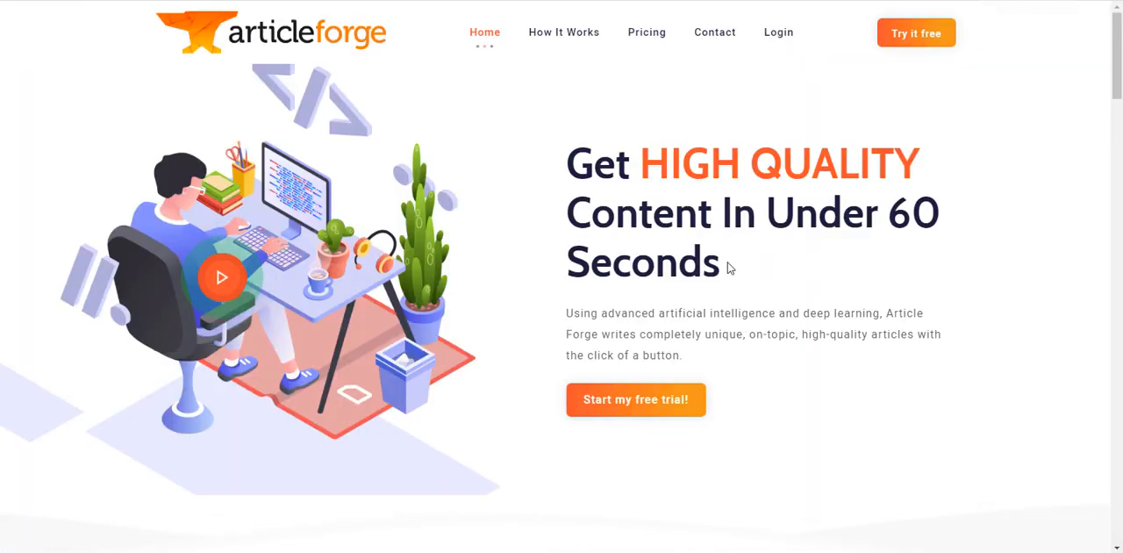
pyautogui.doubleClick(802, 269)
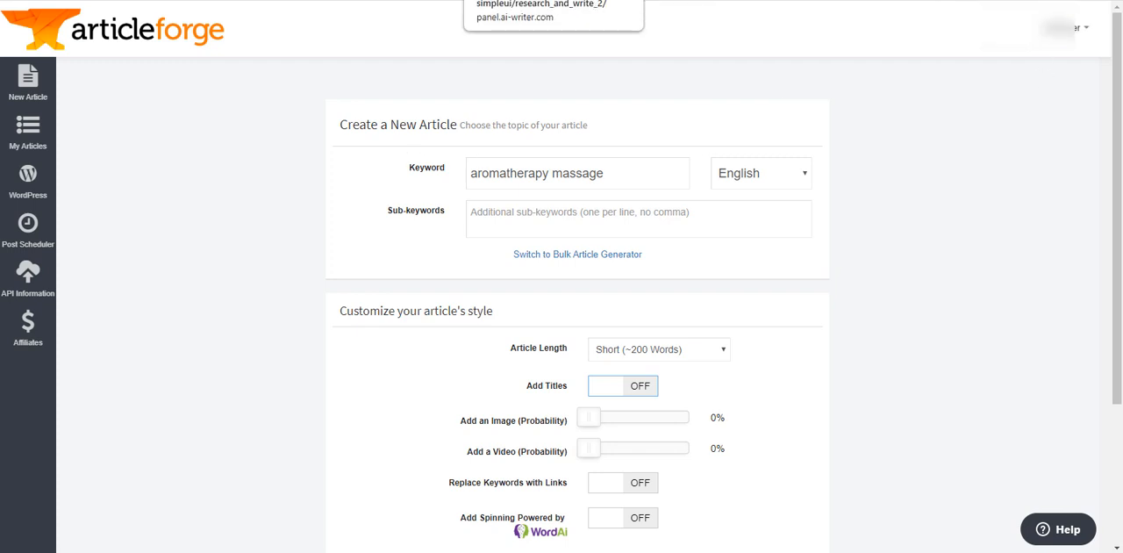
pyautogui.click(525, 1)
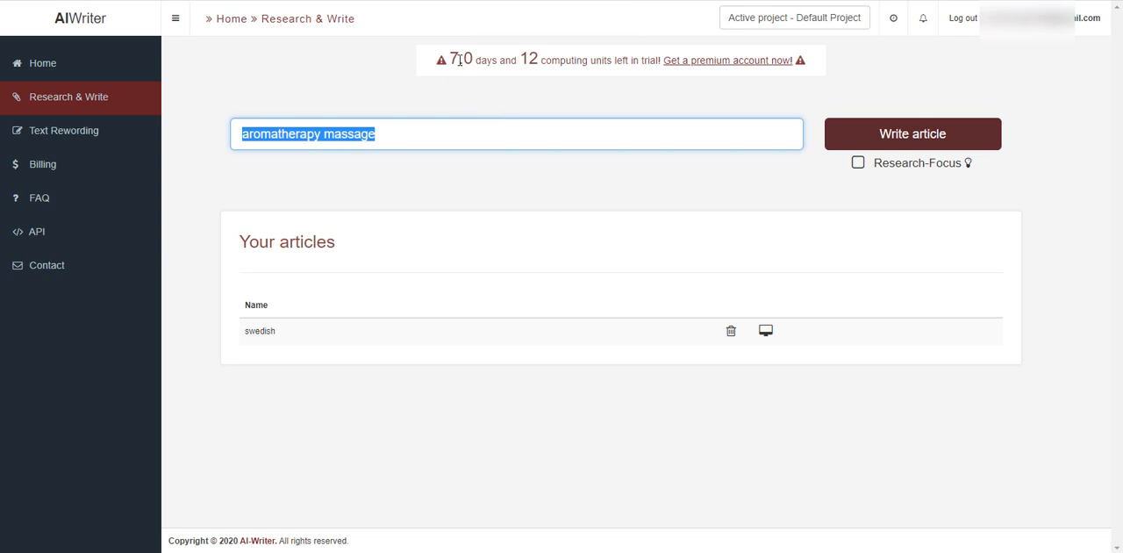
pyautogui.moveTo(452, 57); pyautogui.dragTo(497, 60)
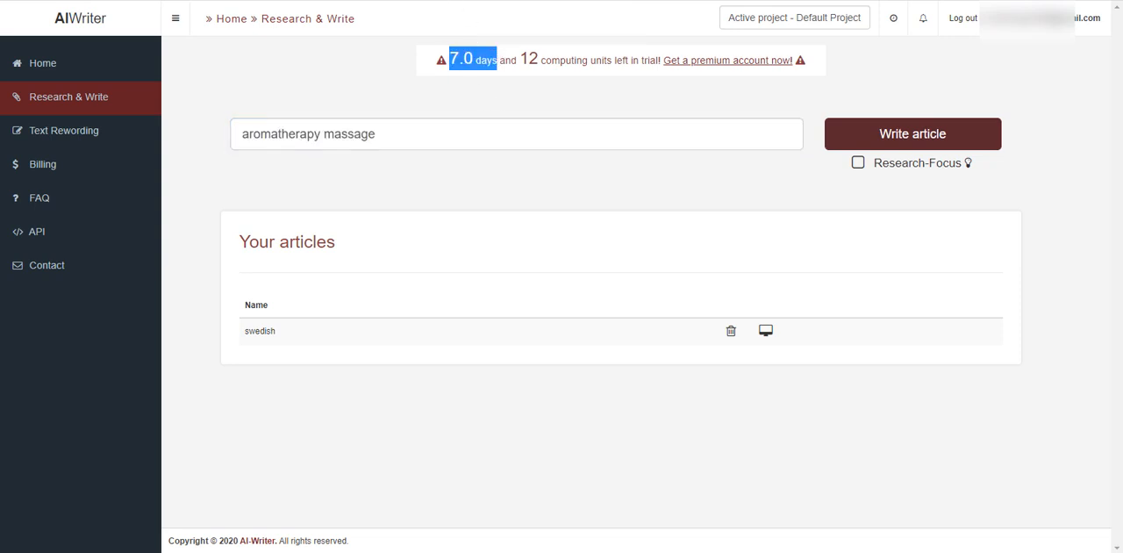
# - Switch to Article Forge and examine the keyword, sub-keyword and language options of the new article form
pyautogui.click(386, 2)
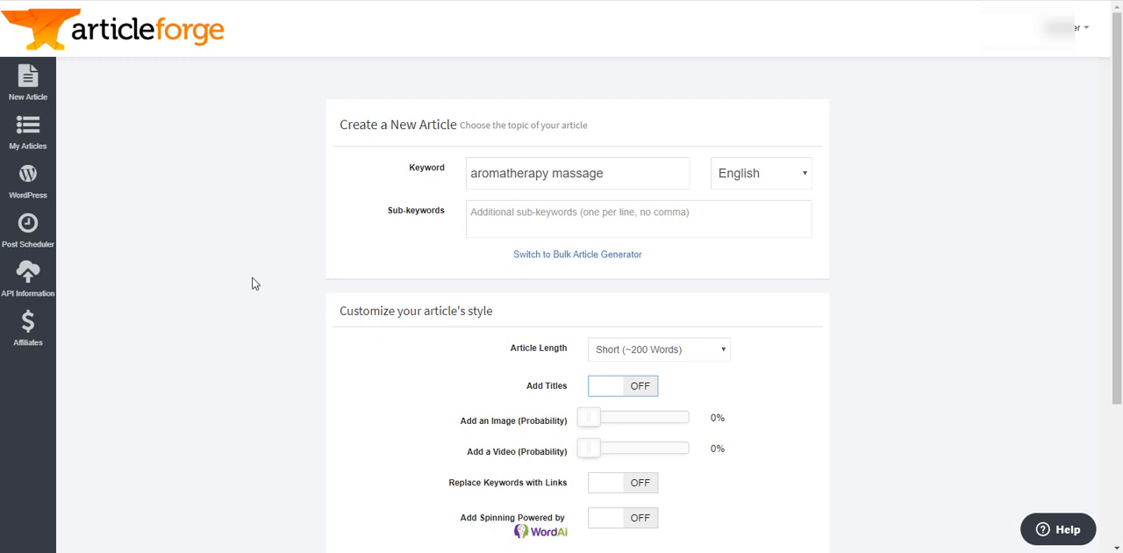
pyautogui.moveTo(617, 177); pyautogui.dragTo(465, 196)
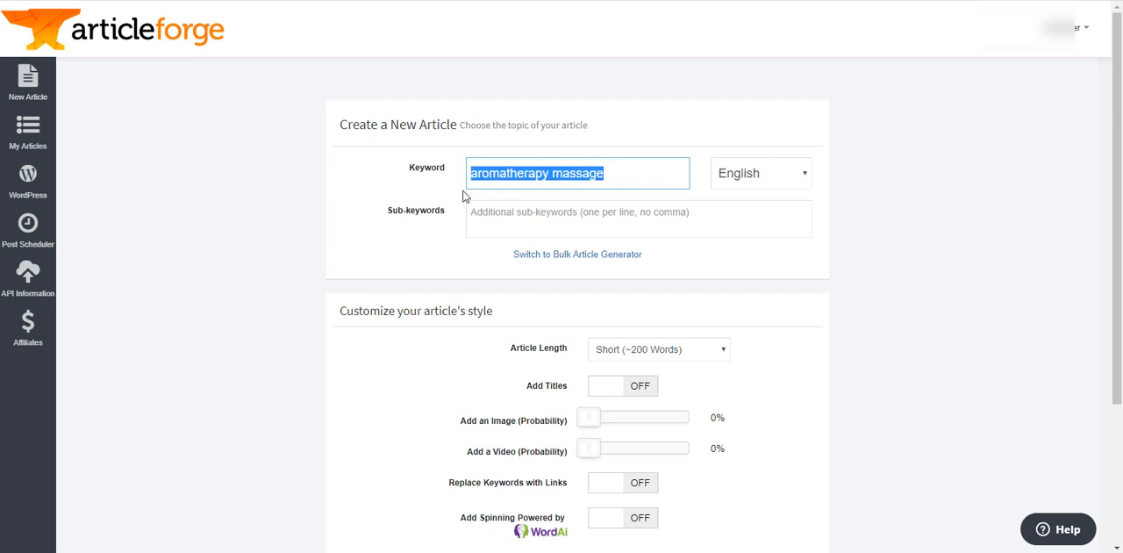
pyautogui.click(526, 211)
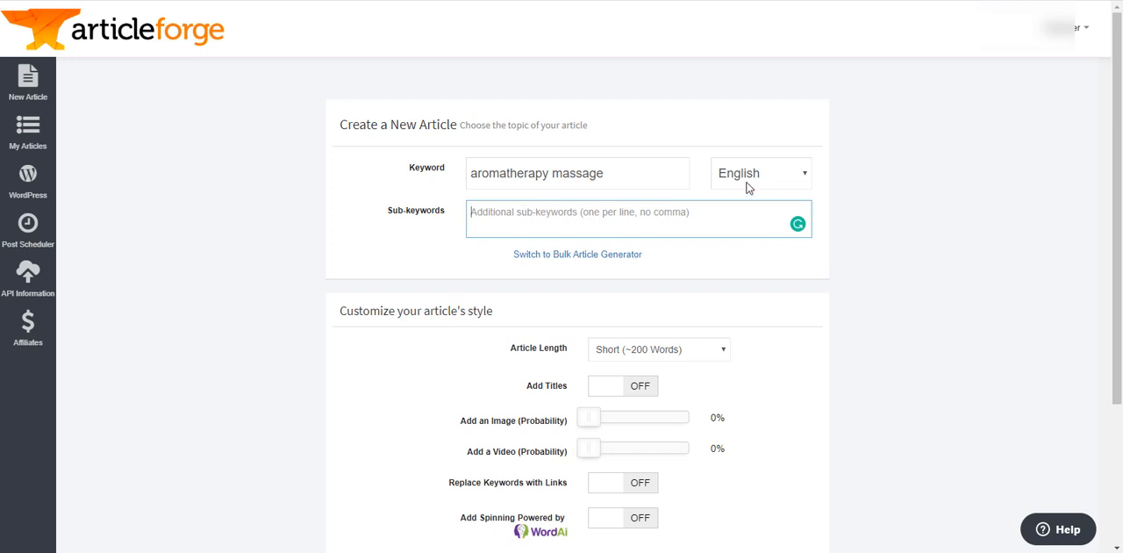
pyautogui.click(799, 180)
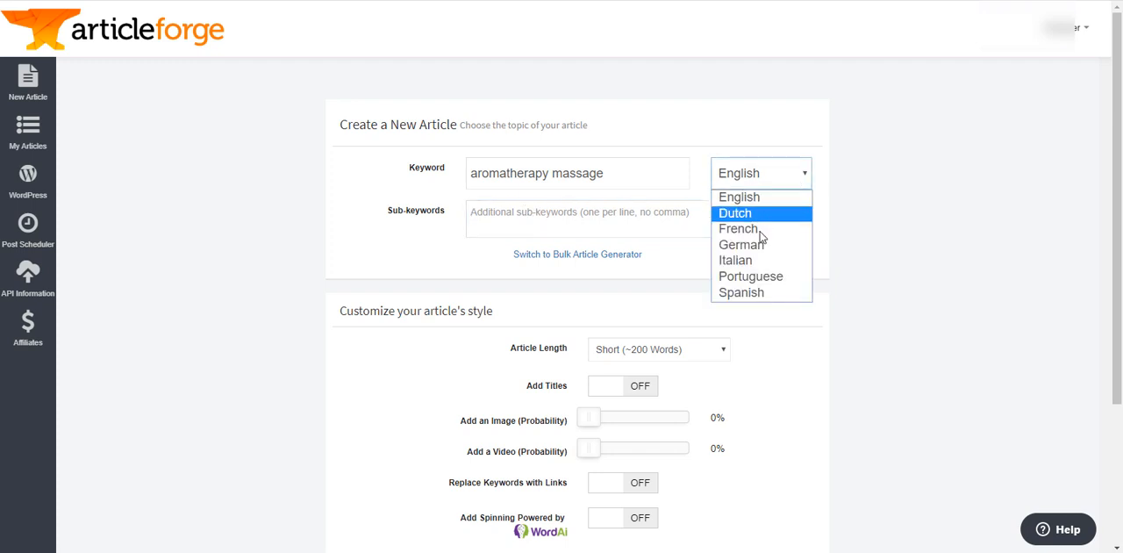
pyautogui.click(919, 162)
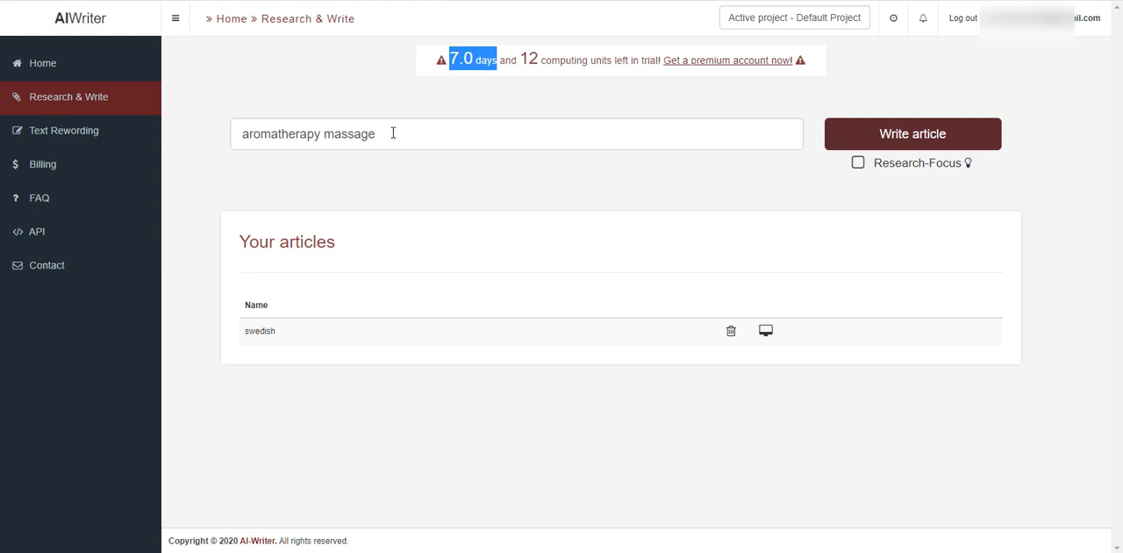
# - Compare AI-Writer's article keyword field with Article Forge's article length options
pyautogui.click(380, 133)
pyautogui.moveTo(380, 133); pyautogui.dragTo(237, 137)
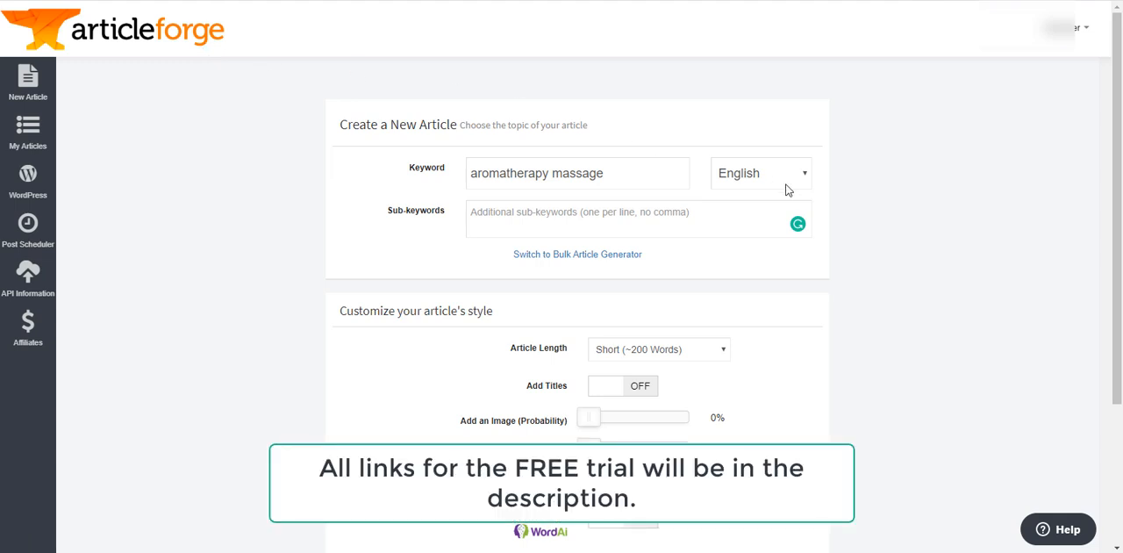
pyautogui.scroll(-3, 848, 307)
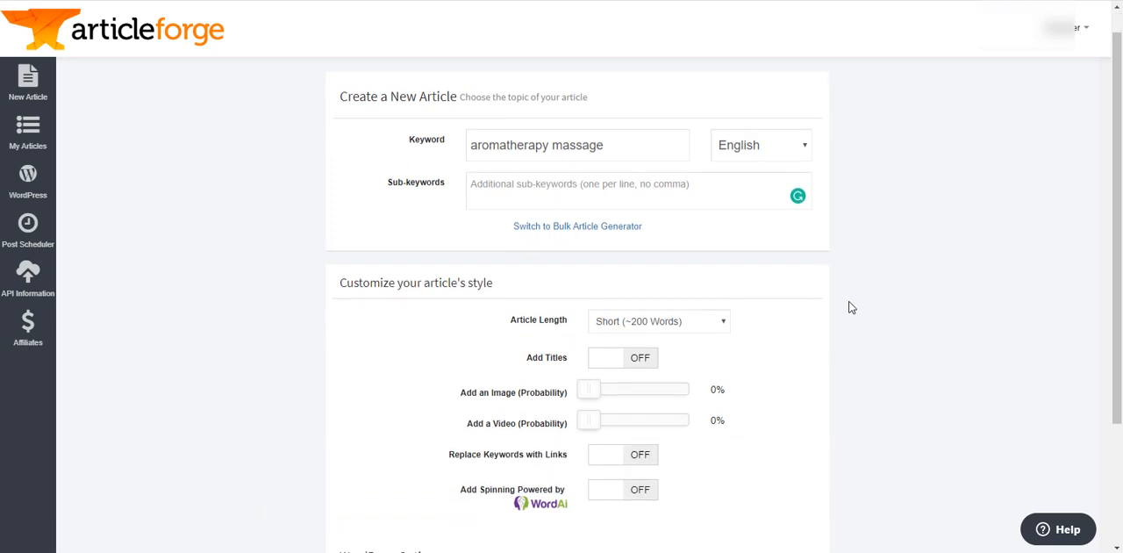
pyautogui.click(723, 214)
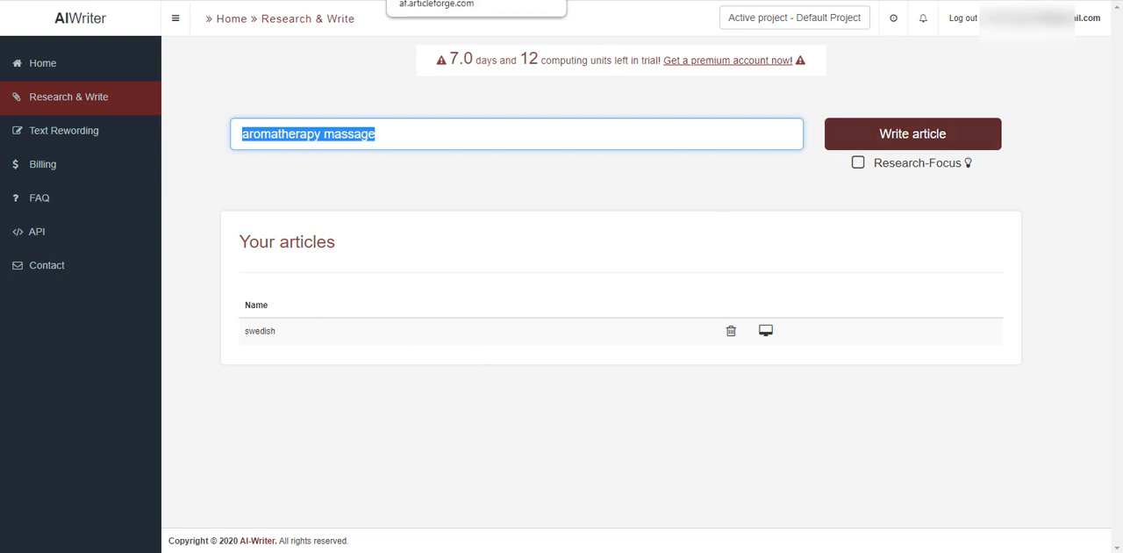
# - Return to Article Forge and turn on Add Titles in the article style settings
pyautogui.click(465, 0)
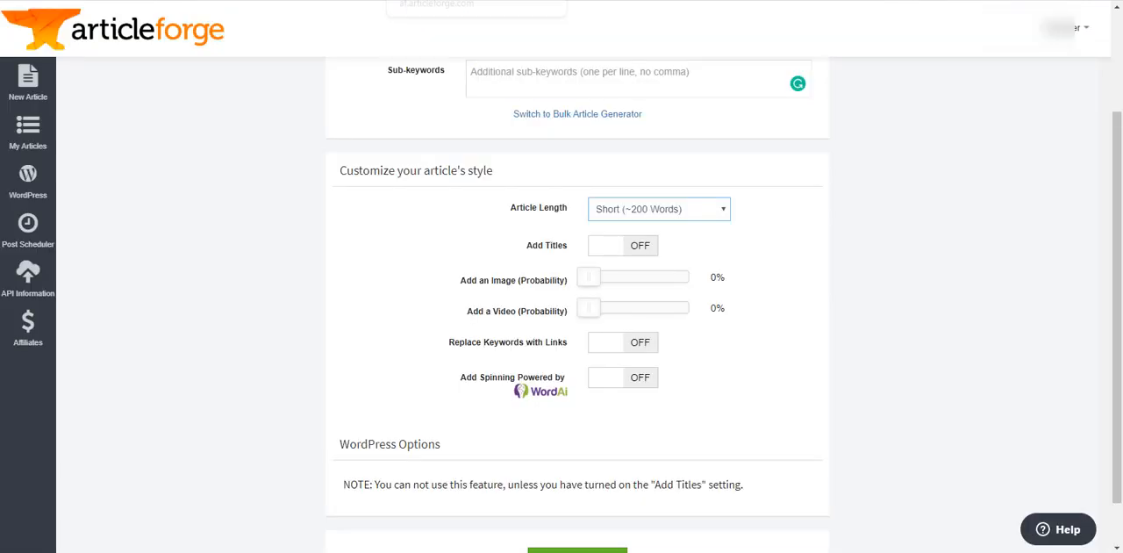
pyautogui.scroll(-1, 750, 307)
pyautogui.scroll(-1, 748, 306)
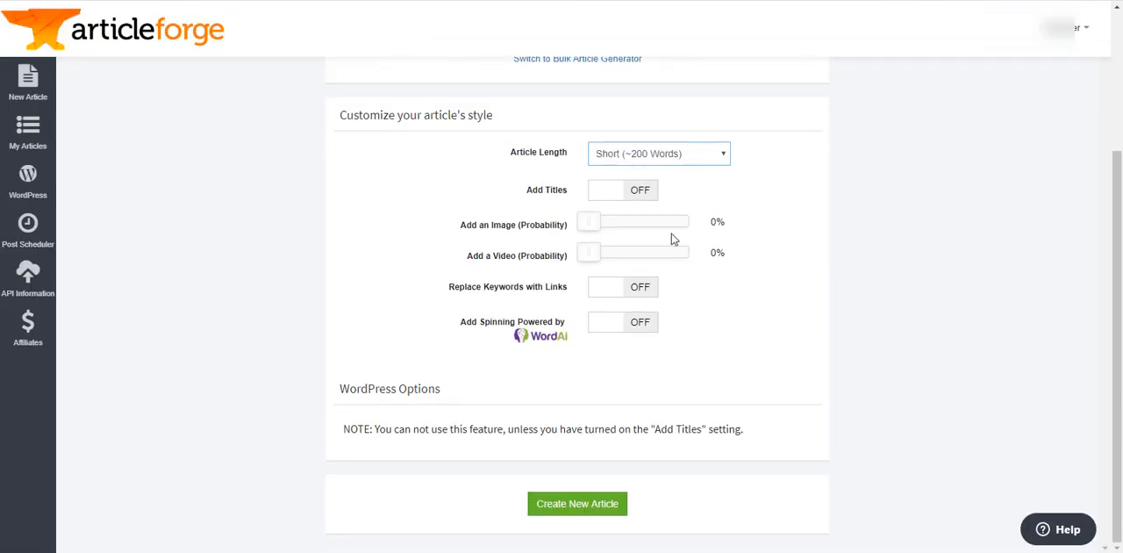
pyautogui.click(624, 193)
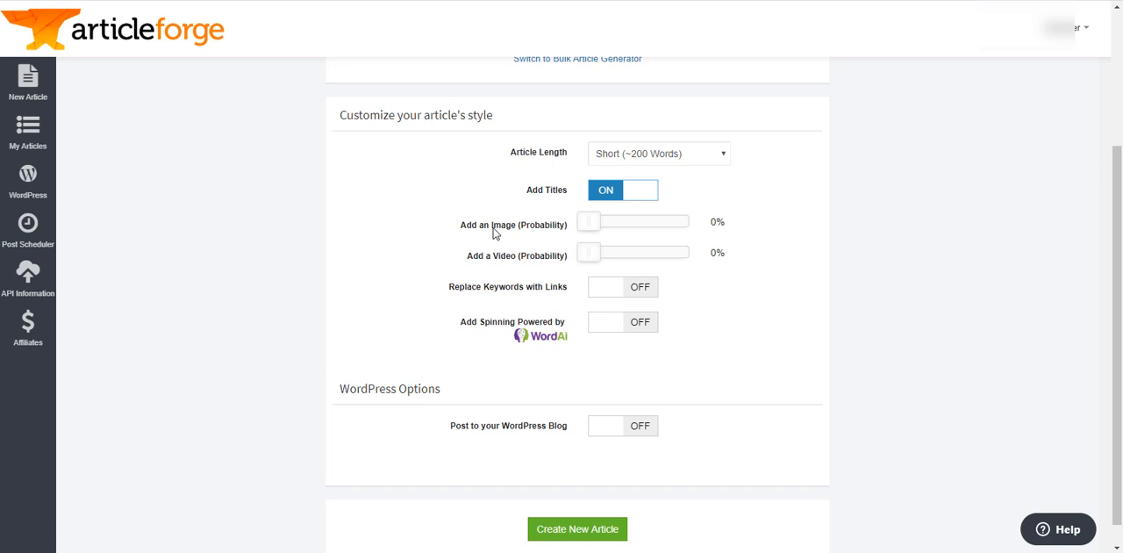
pyautogui.scroll(3, 255, 202)
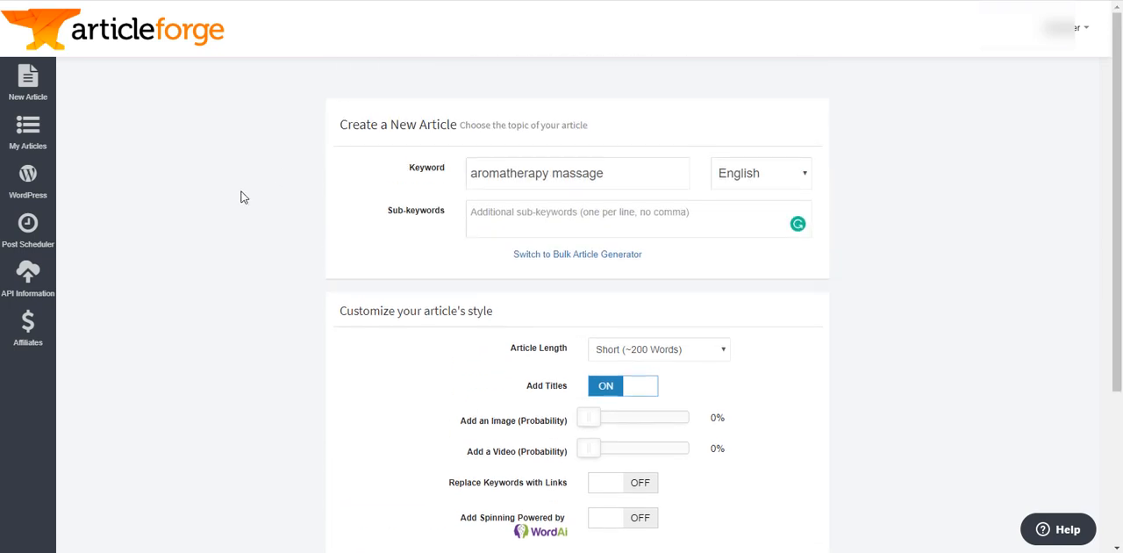
# - Turn on Replace Keywords with Links, add a replacement group, and review its keyword and link fields
pyautogui.scroll(-3, 1000, 502)
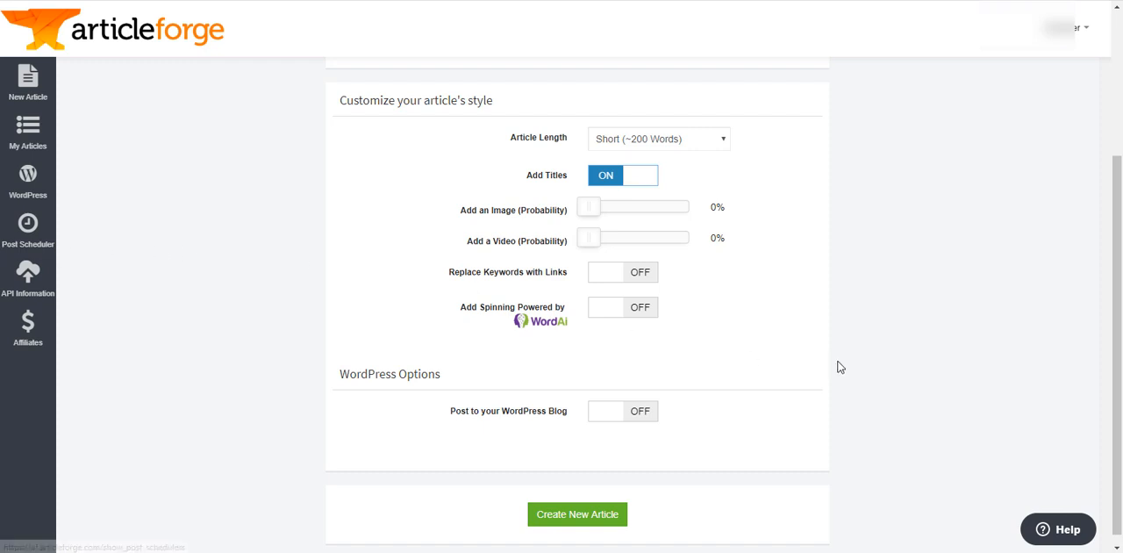
pyautogui.click(624, 280)
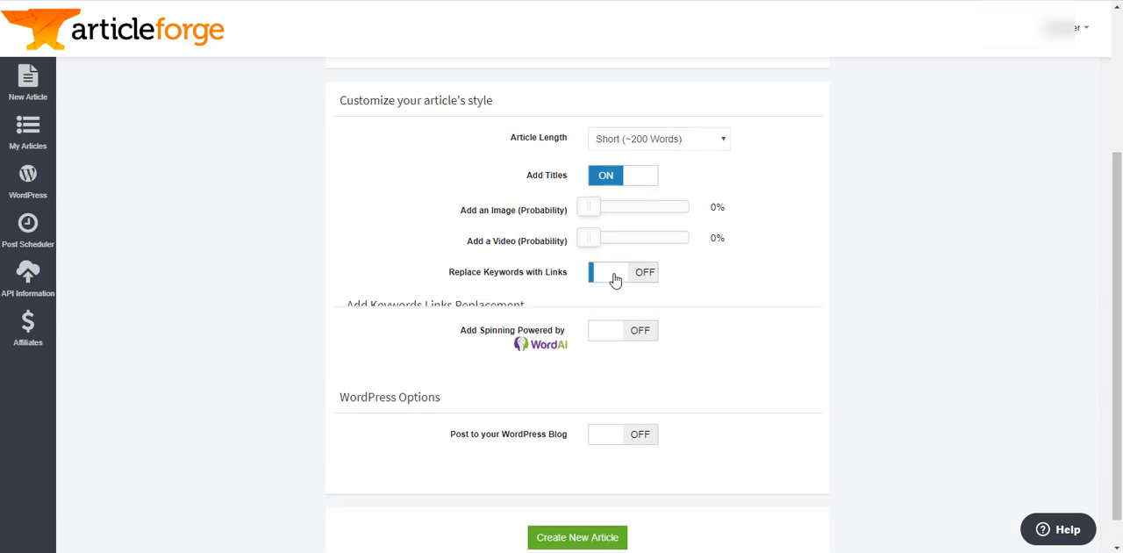
pyautogui.scroll(-2, 424, 224)
pyautogui.click(430, 211)
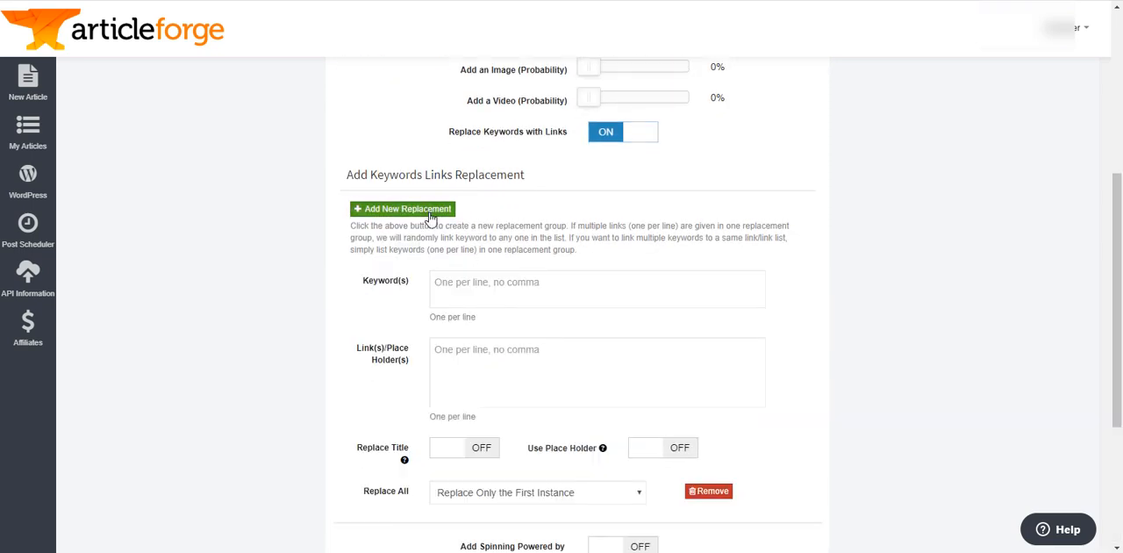
pyautogui.click(549, 364)
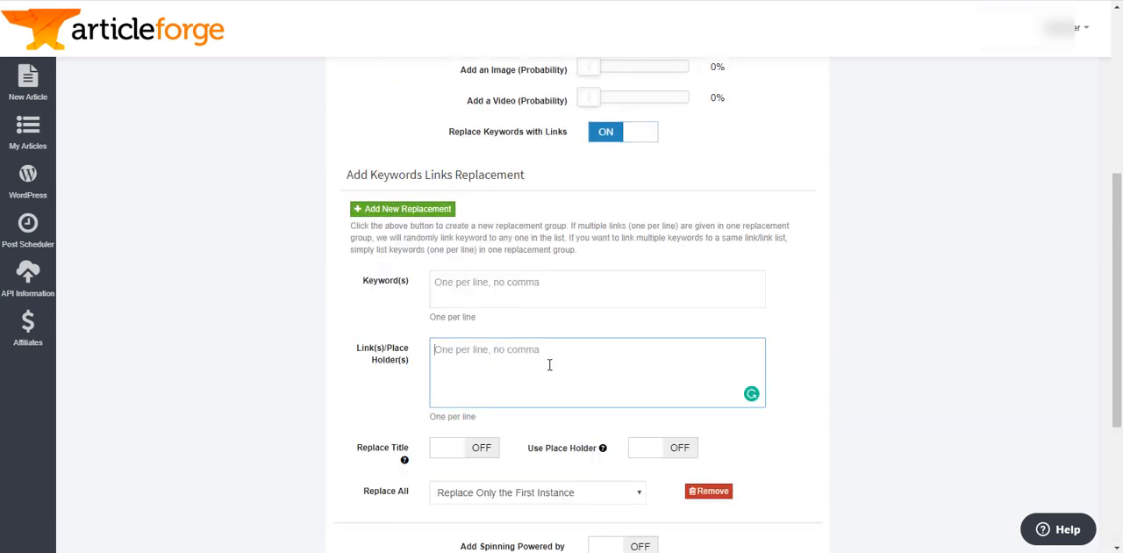
pyautogui.scroll(-2, 627, 363)
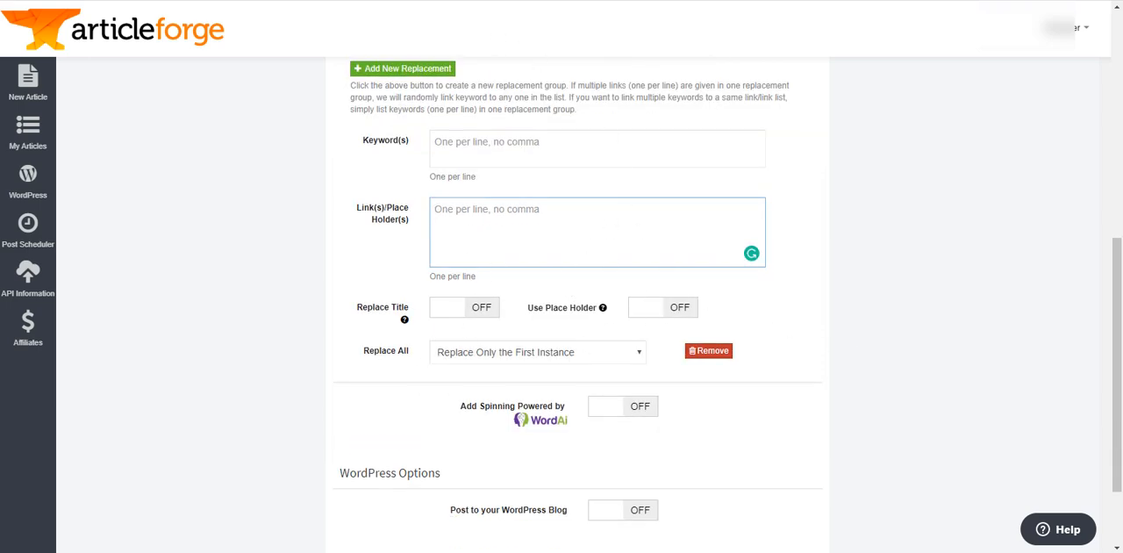
pyautogui.click(921, 212)
pyautogui.scroll(3, 872, 233)
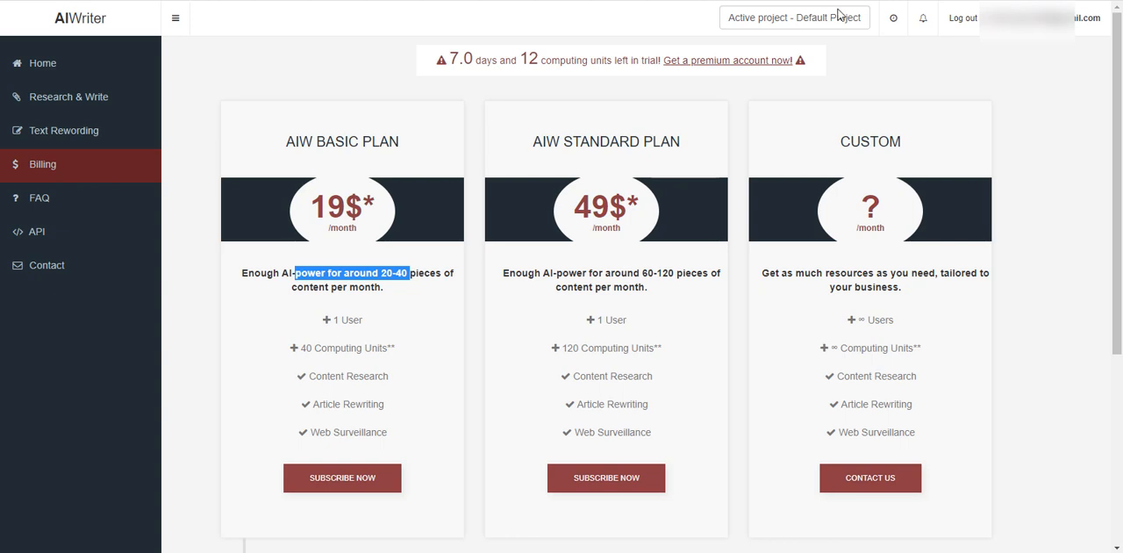
# - On AI-Writer's billing page, examine the monthly content allowances of the Basic and Standard plans
pyautogui.click(371, 286)
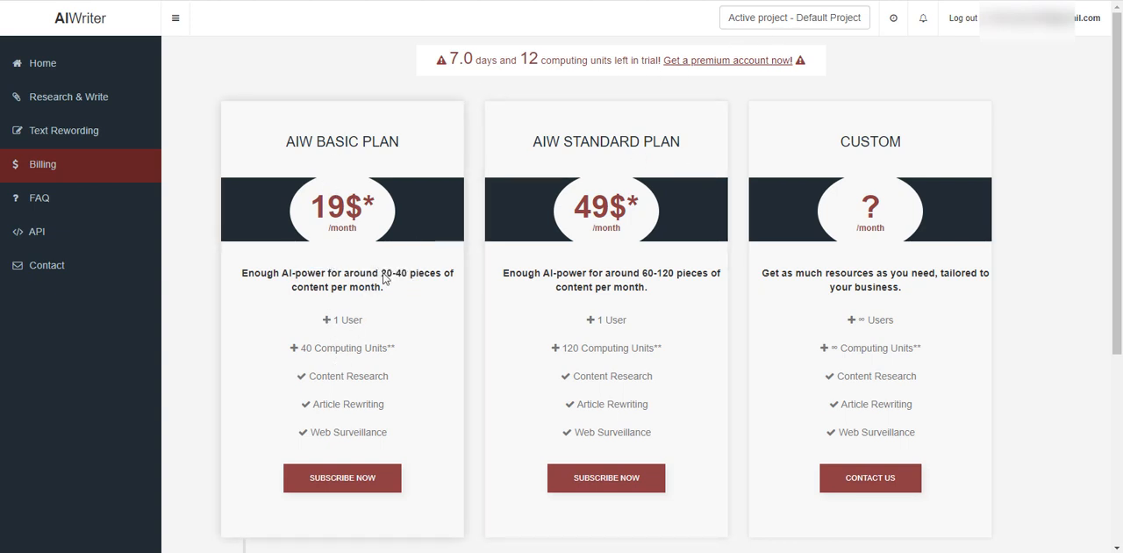
pyautogui.moveTo(314, 273); pyautogui.dragTo(407, 271)
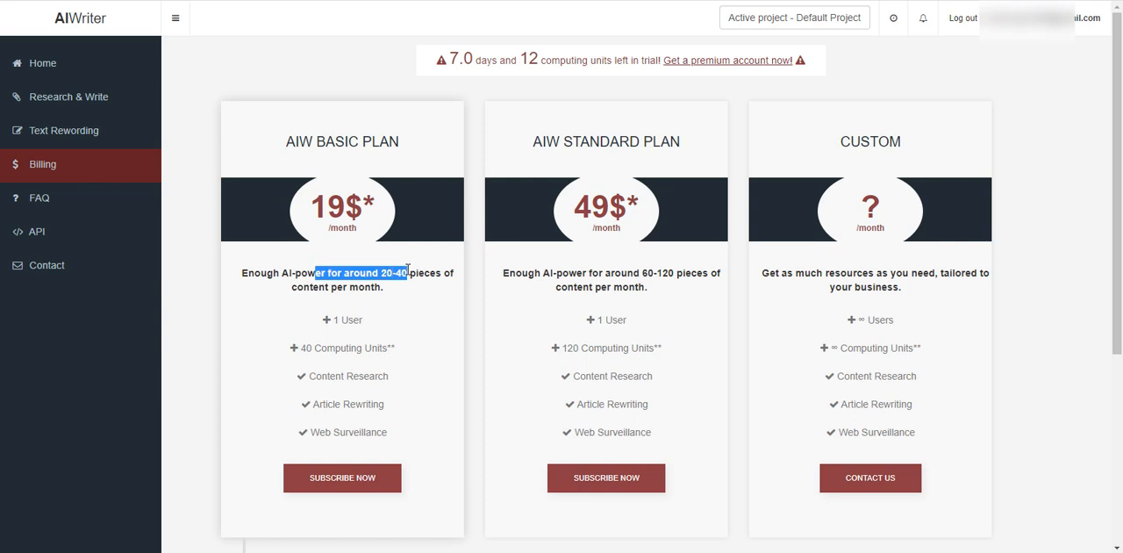
pyautogui.click(650, 279)
pyautogui.moveTo(568, 273); pyautogui.dragTo(679, 274)
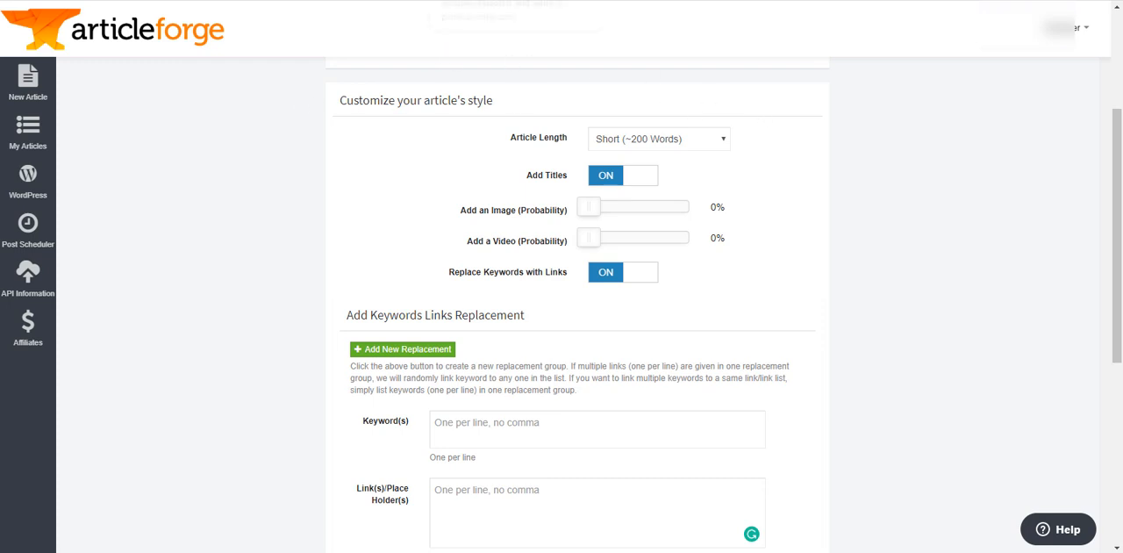
# - Switch to Article Forge's pricing page and examine the monthly and yearly plan prices
pyautogui.click(479, 1)
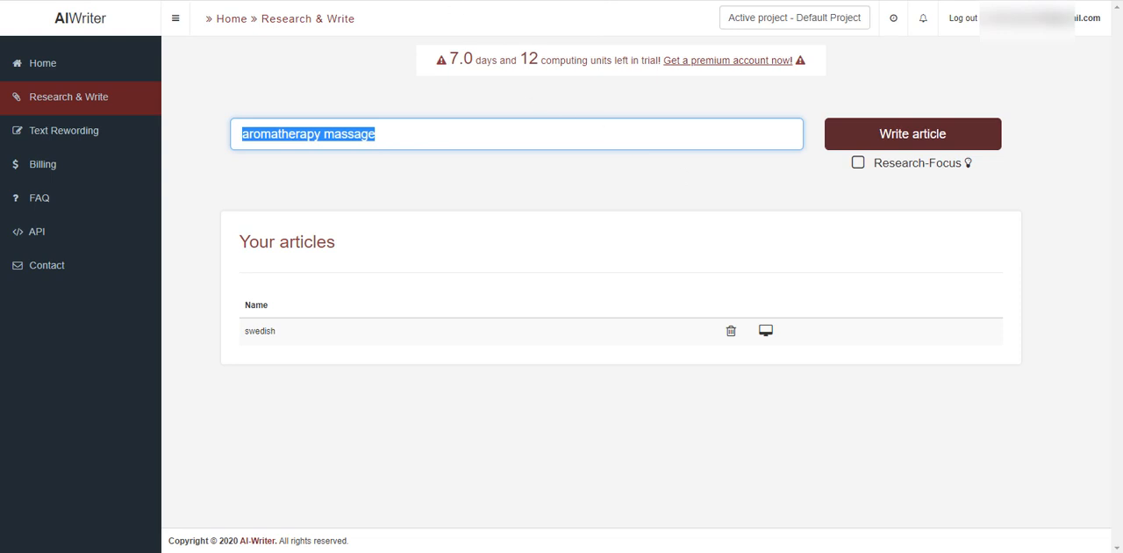
pyautogui.click(456, 1)
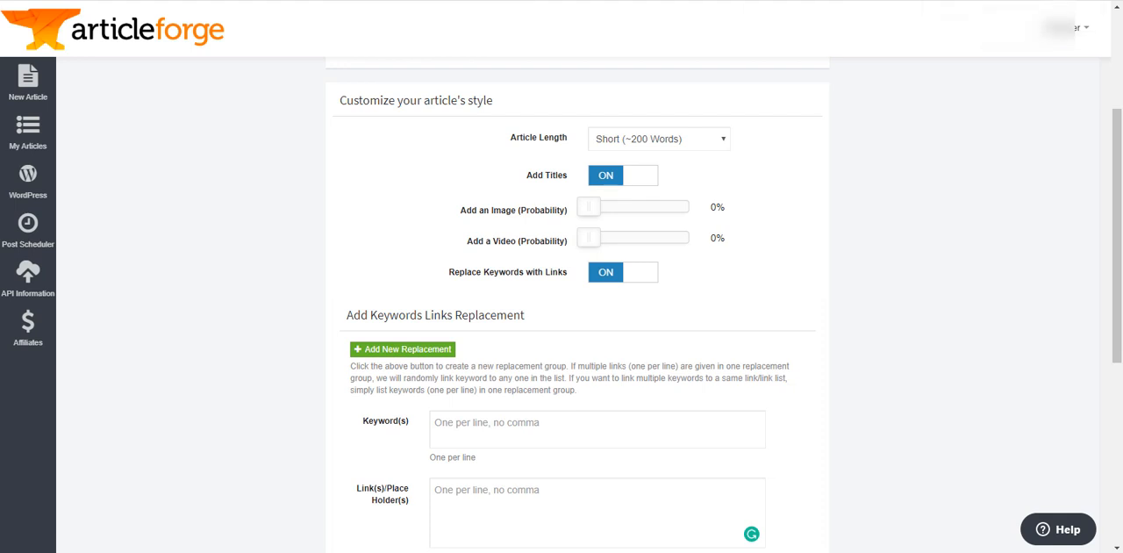
pyautogui.click(899, 1)
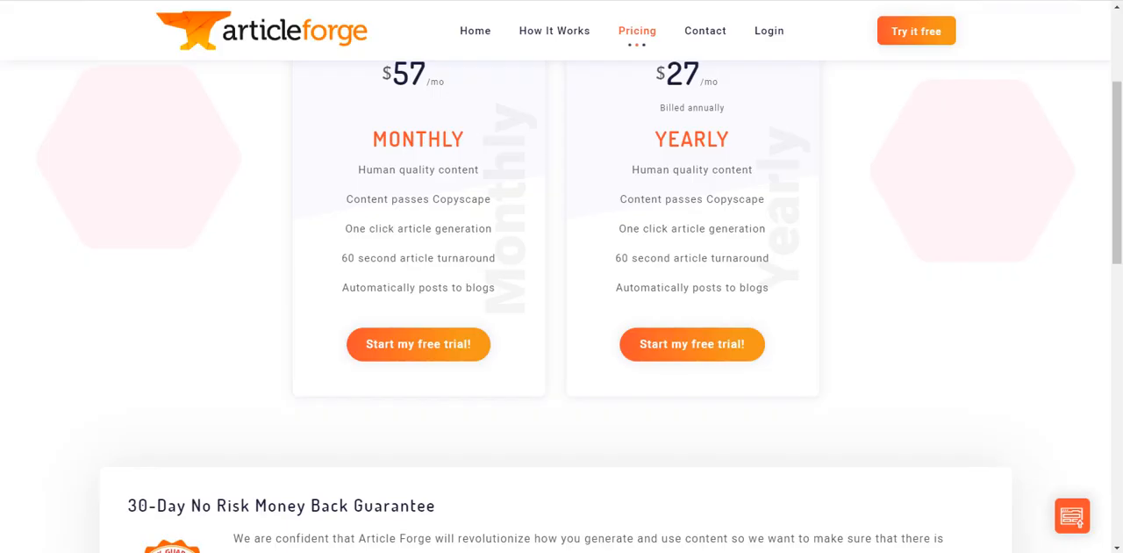
pyautogui.scroll(2, 1002, 206)
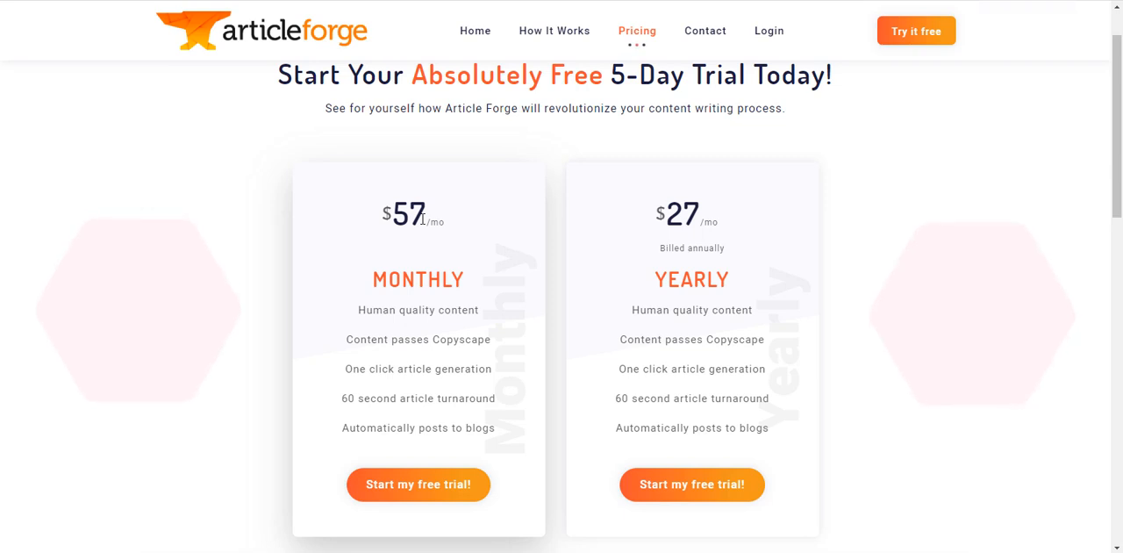
pyautogui.moveTo(439, 219); pyautogui.dragTo(445, 221)
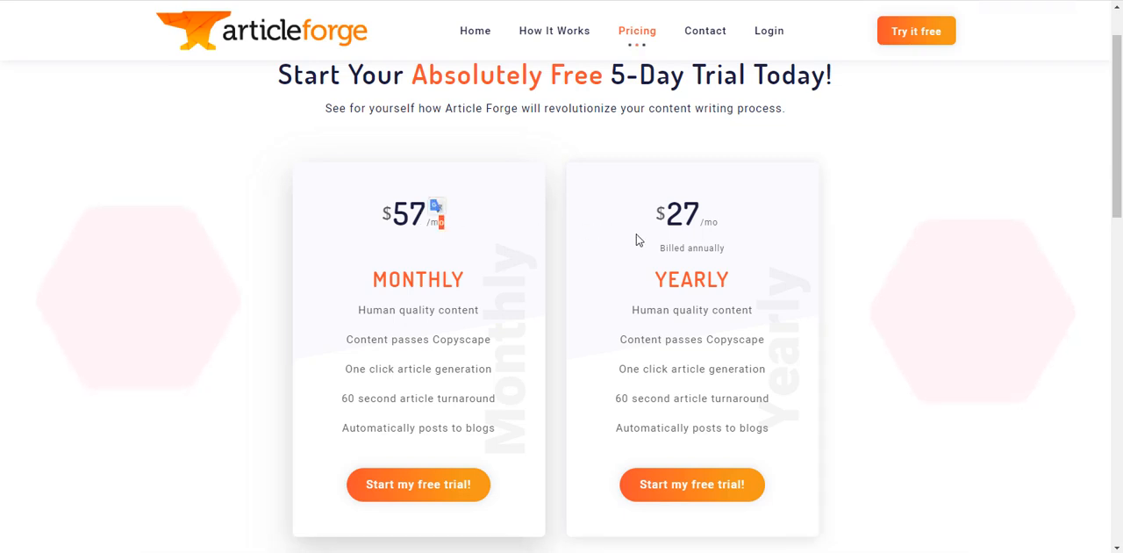
# - Compare the Monthly plan's price with the Yearly plan's annual billing terms on the Article Forge pricing page
pyautogui.moveTo(661, 252); pyautogui.dragTo(735, 256)
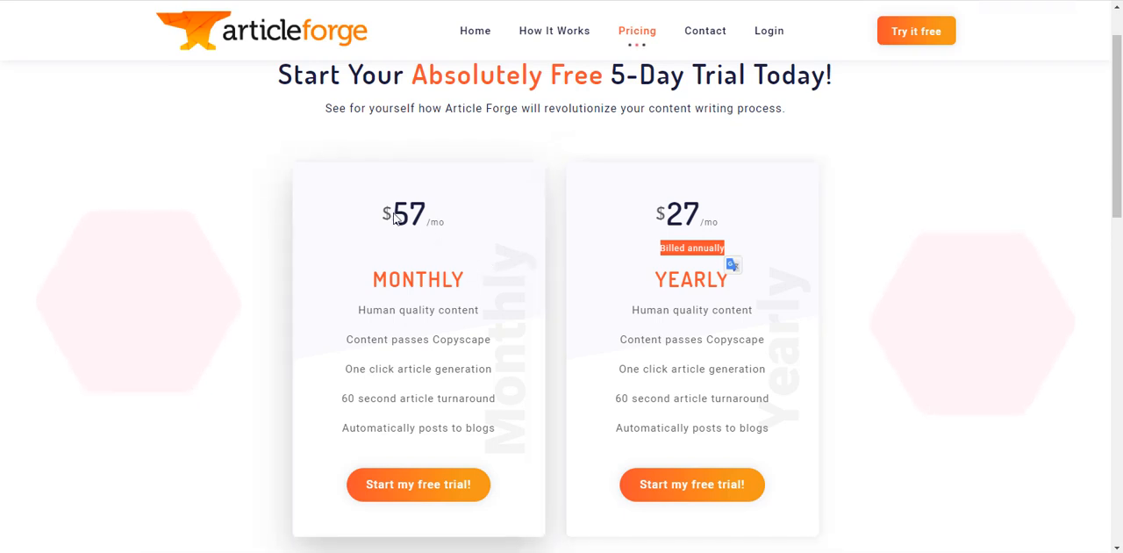
pyautogui.moveTo(393, 213); pyautogui.dragTo(446, 218)
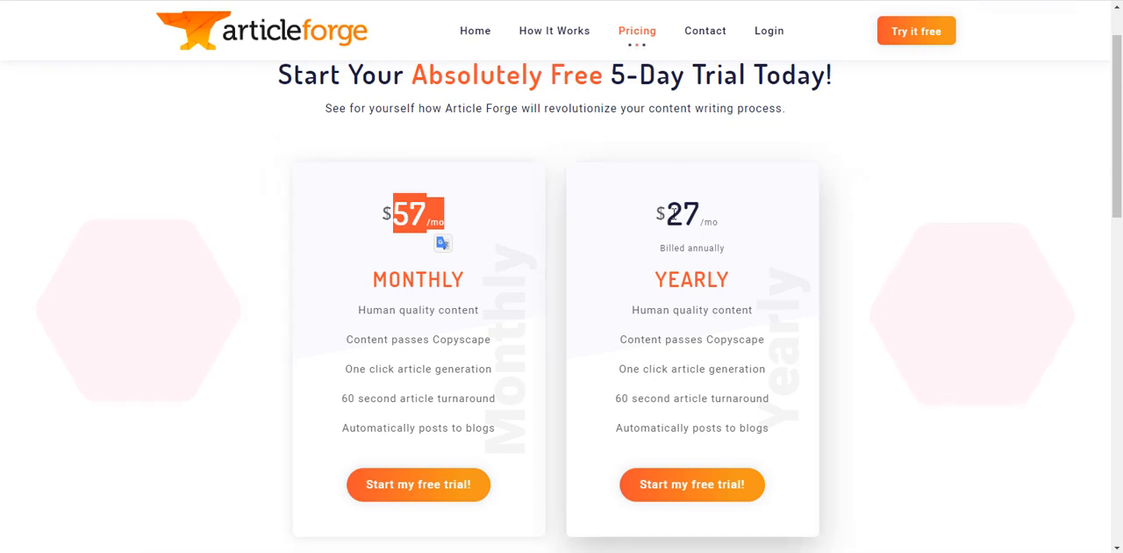
pyautogui.click(424, 210)
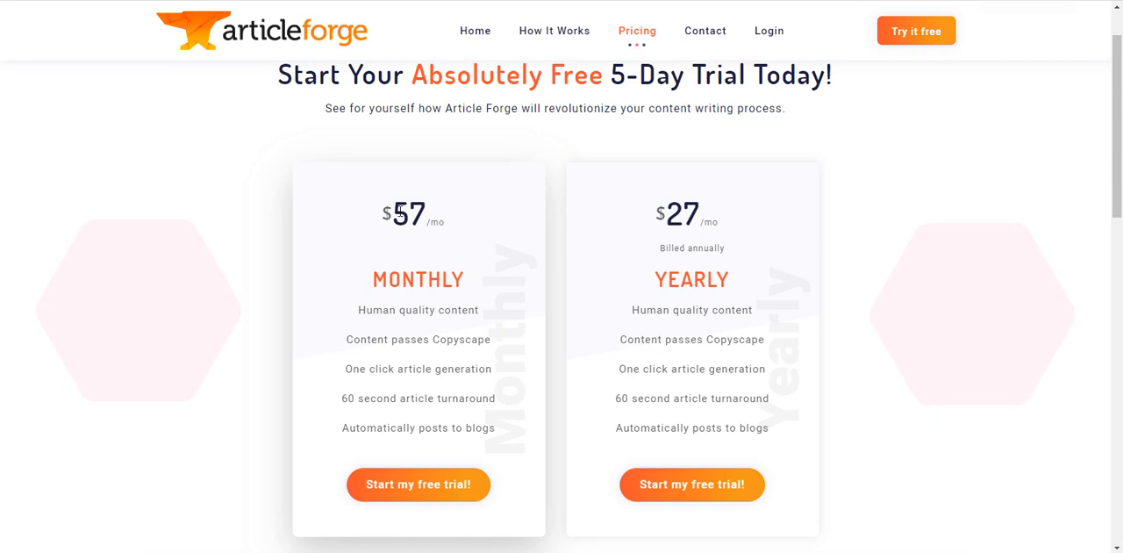
pyautogui.moveTo(394, 211); pyautogui.dragTo(422, 211)
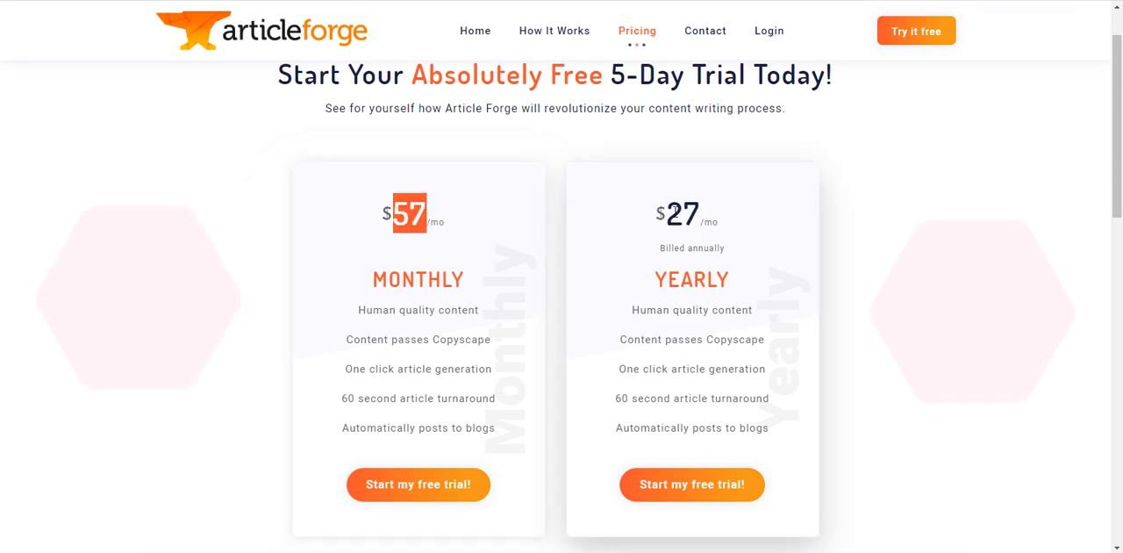
# - Check the Yearly plan's total cost in Calculator as 27 × 12, and revisit its monthly rate on the pricing page
pyautogui.moveTo(667, 213); pyautogui.dragTo(727, 245)
pyautogui.click(645, 551)
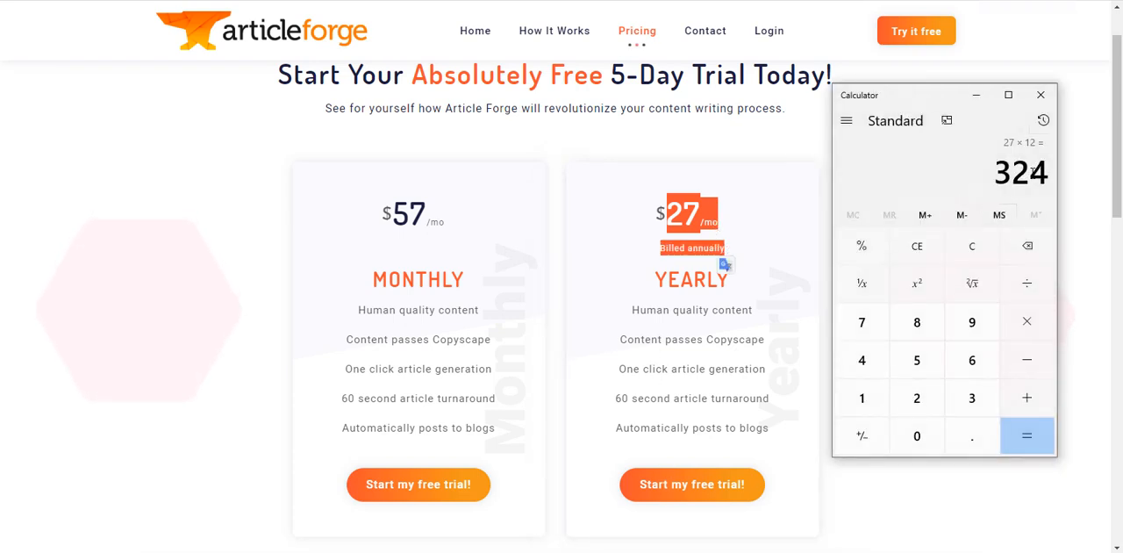
pyautogui.click(763, 209)
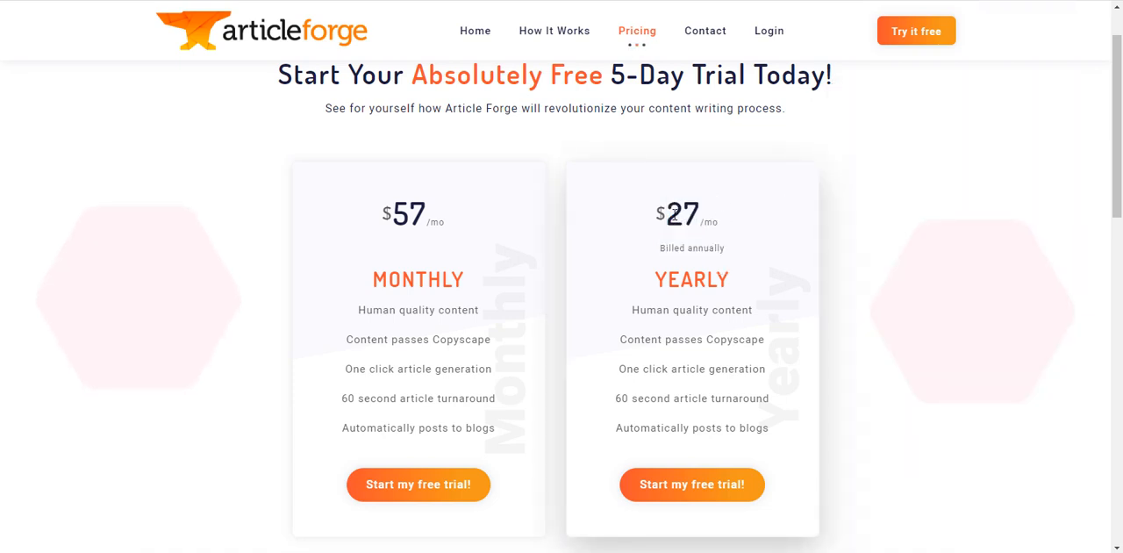
pyautogui.moveTo(668, 214); pyautogui.dragTo(720, 217)
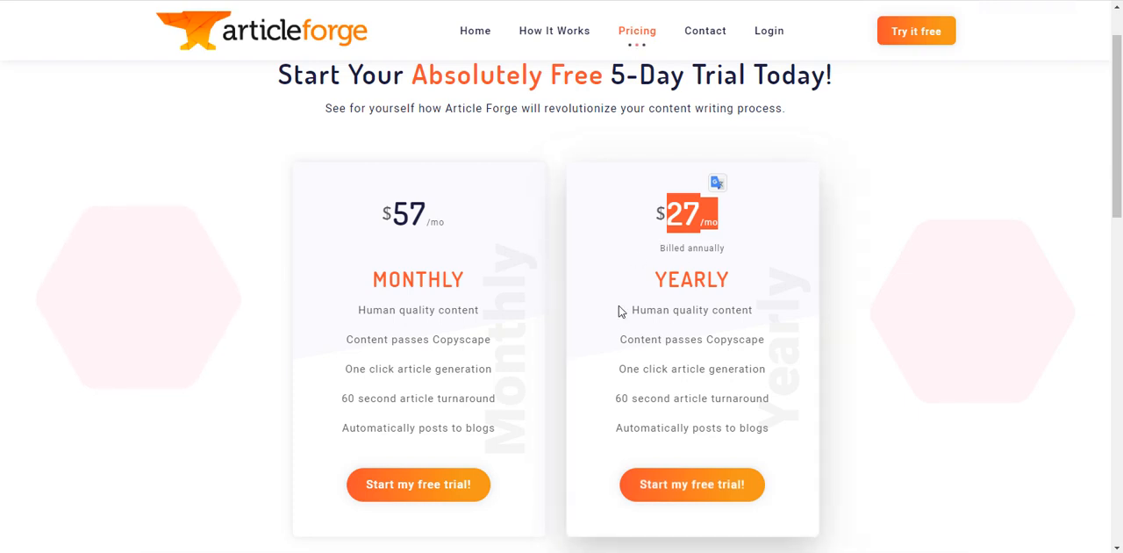
# - Review the Standard plan's content allowance on AI-Writer's billing page, and check the free trial length on Article Forge's pricing page
pyautogui.click(693, 551)
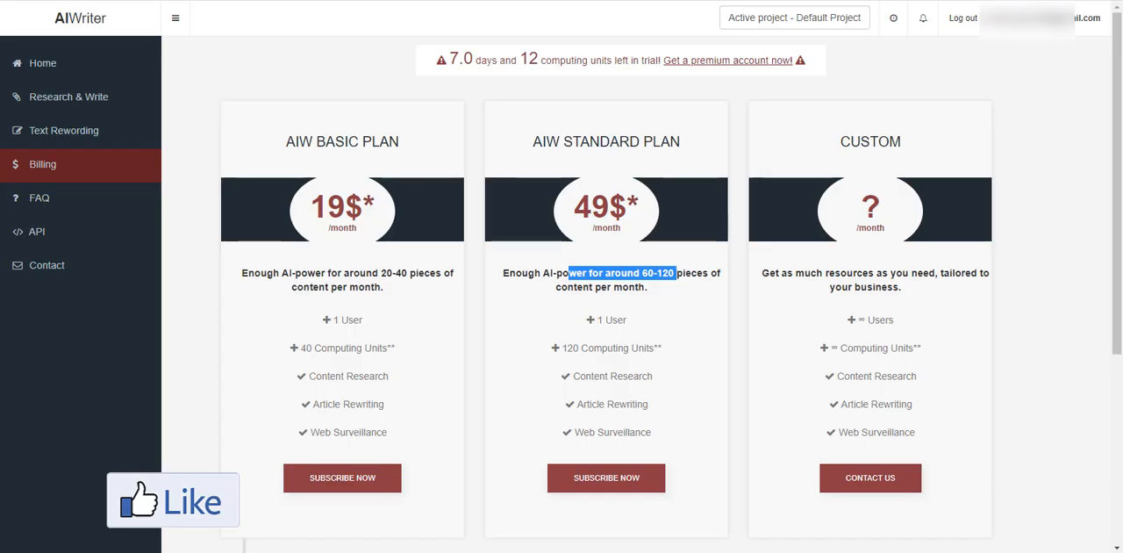
pyautogui.click(664, 279)
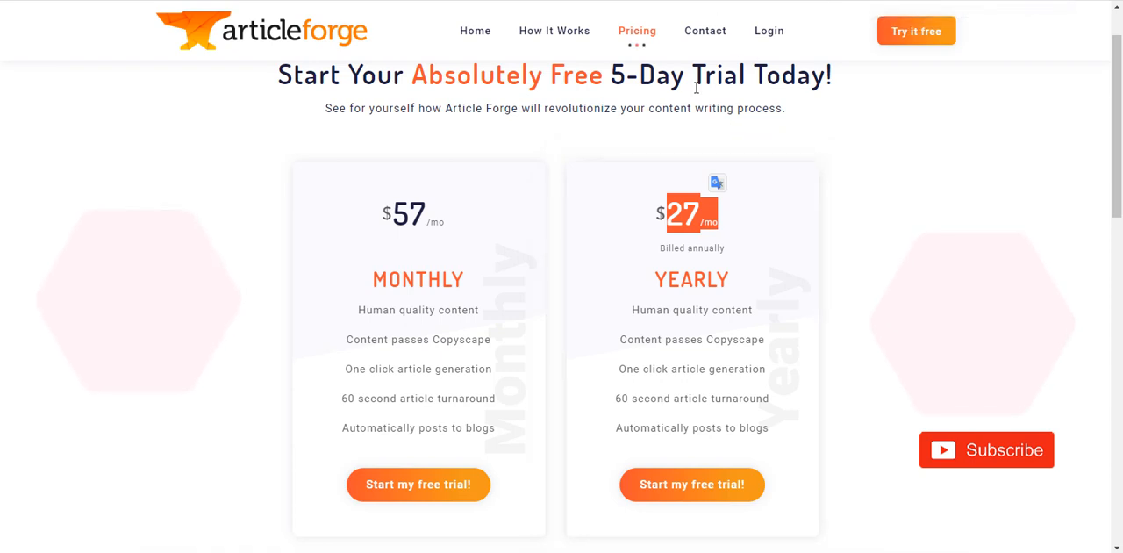
pyautogui.moveTo(611, 75); pyautogui.dragTo(685, 68)
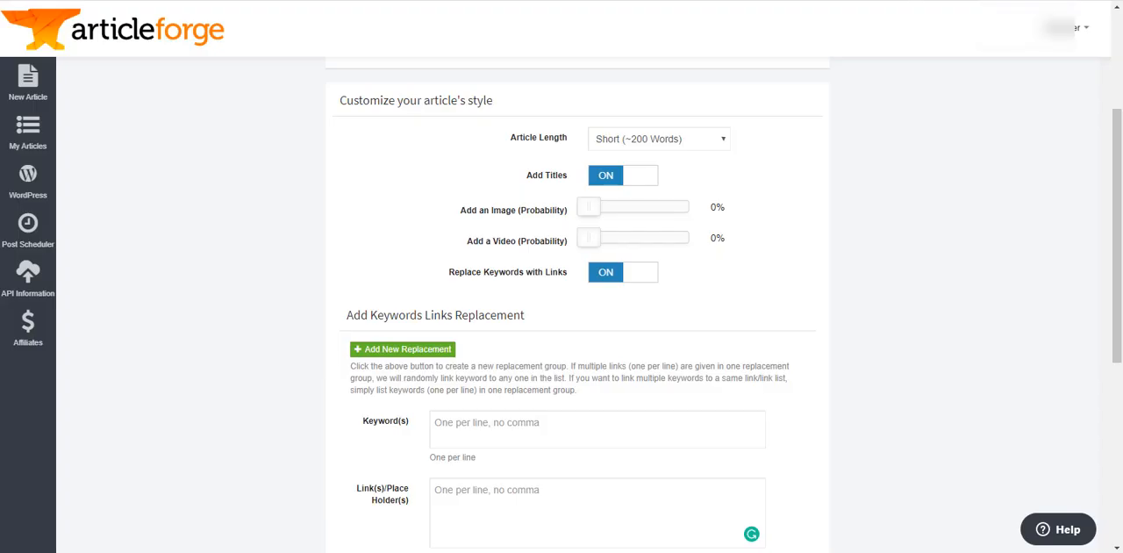
# - Compare how Article Forge and AI-Writer take the article topic, using the keyword "aromatherapy massage" in both forms
pyautogui.scroll(2, 542, 156)
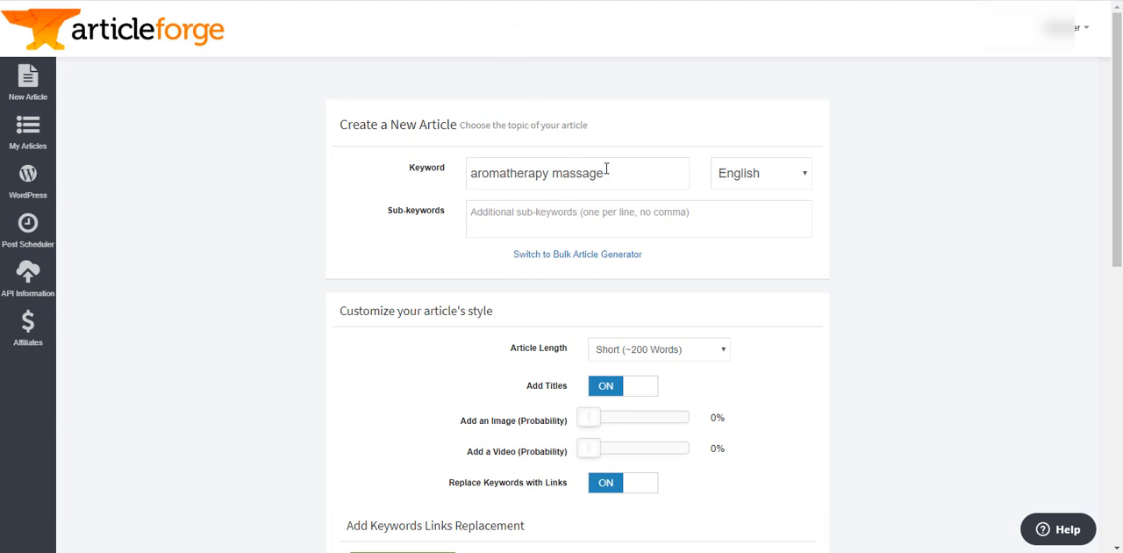
pyautogui.moveTo(606, 171); pyautogui.dragTo(445, 178)
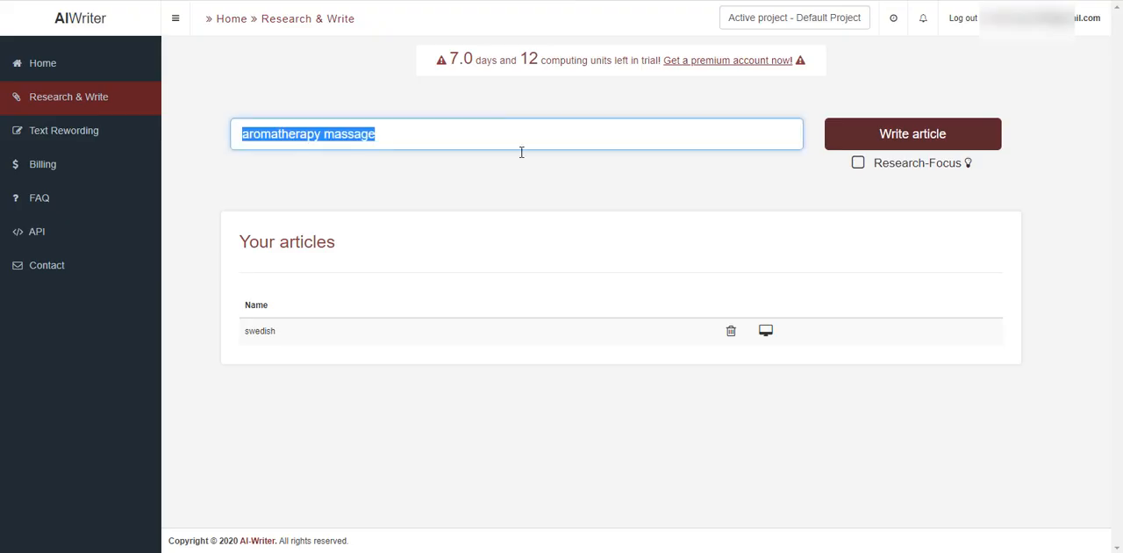
pyautogui.click(383, 131)
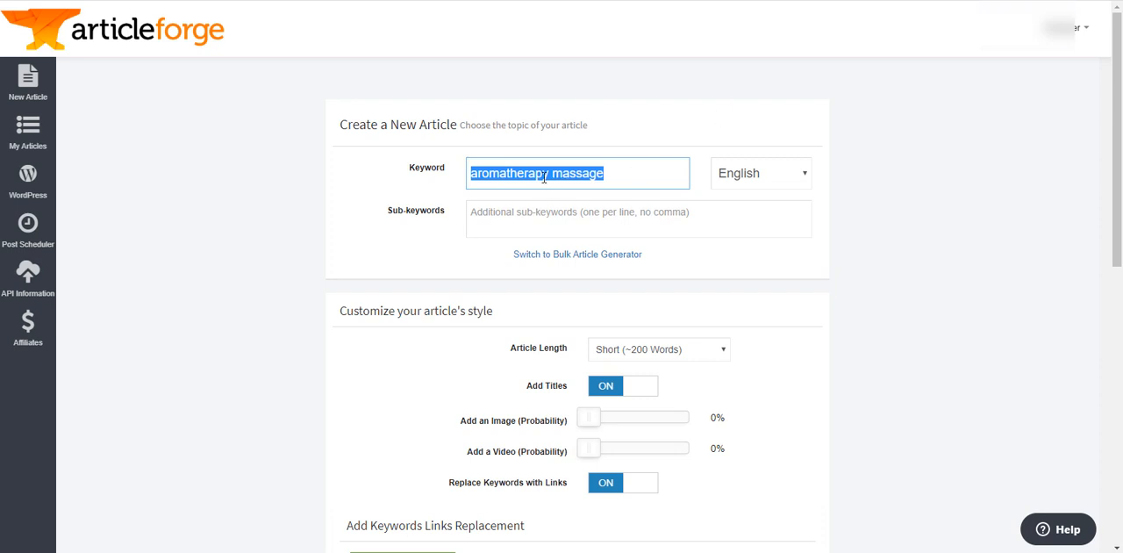
# - In Article Forge, try the sub-keyword "benefits" for the aromatherapy massage article, and clear it again
pyautogui.scroll(-1, 552, 178)
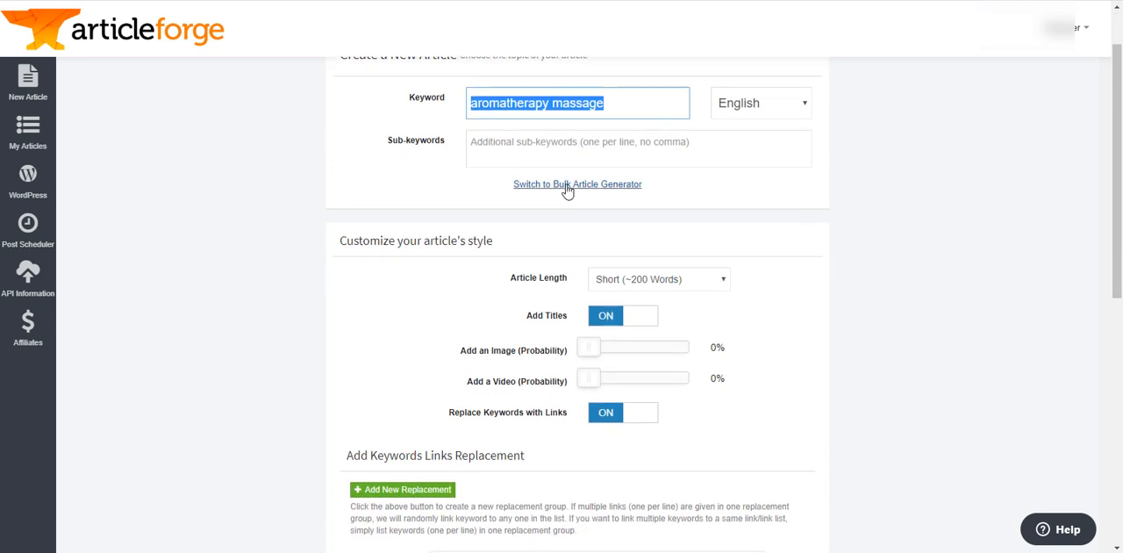
pyautogui.click(497, 103)
pyautogui.click(549, 146)
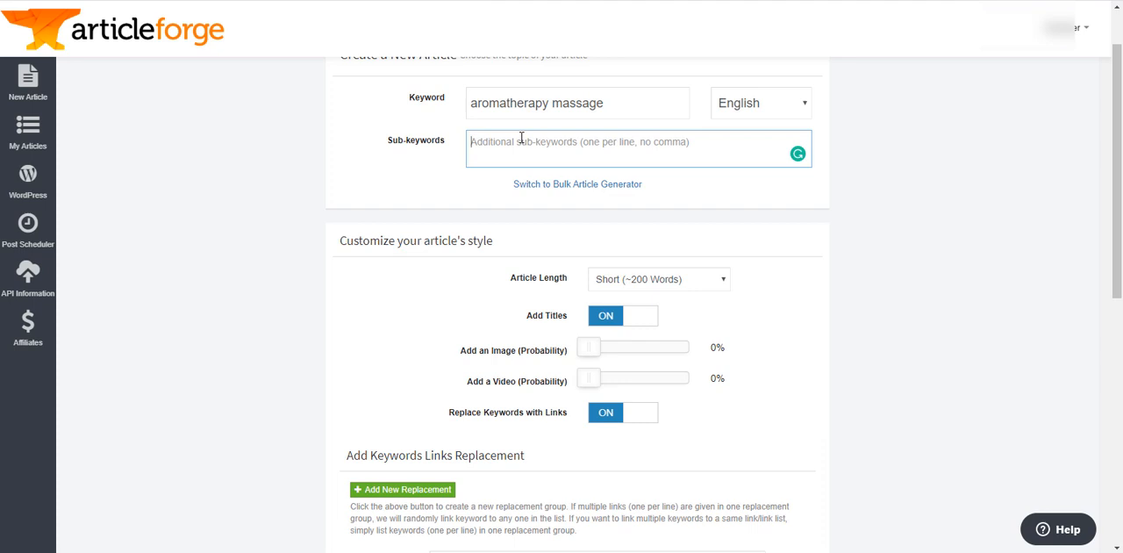
pyautogui.write('benefit')
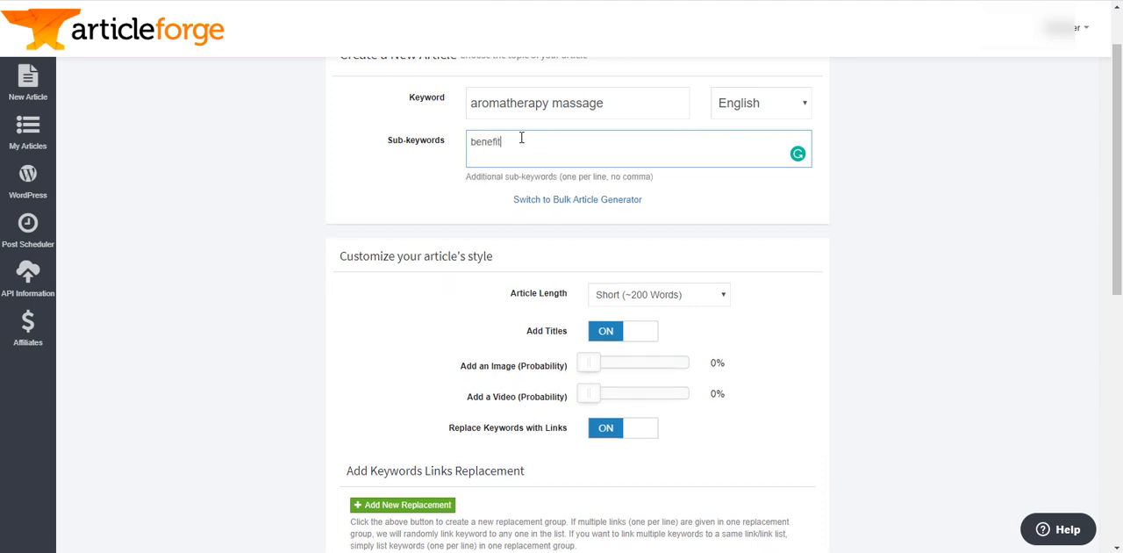
pyautogui.write('s')
pyautogui.moveTo(515, 143); pyautogui.dragTo(467, 147)
pyautogui.press('BackSpace')
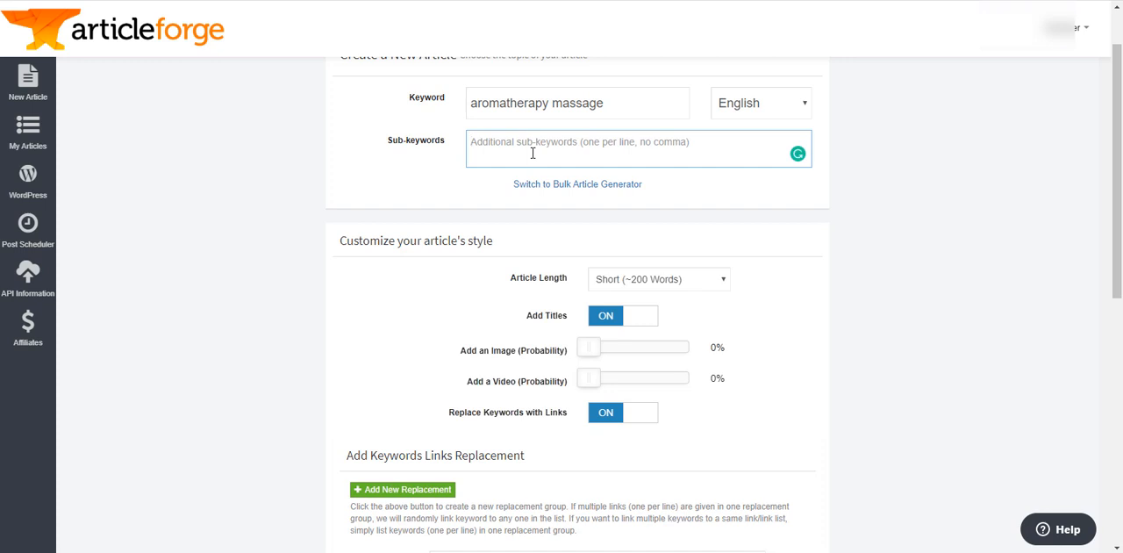
# - Set the article length to Long (~750 Words), toggle Add Titles off and back on, and review the remaining article options
pyautogui.scroll(-2, 772, 246)
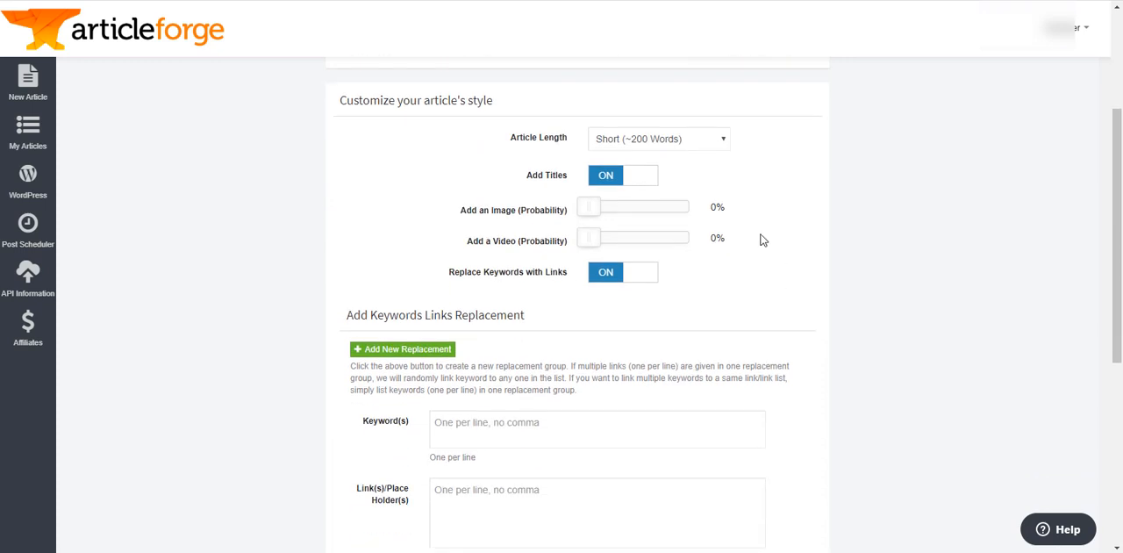
pyautogui.click(713, 149)
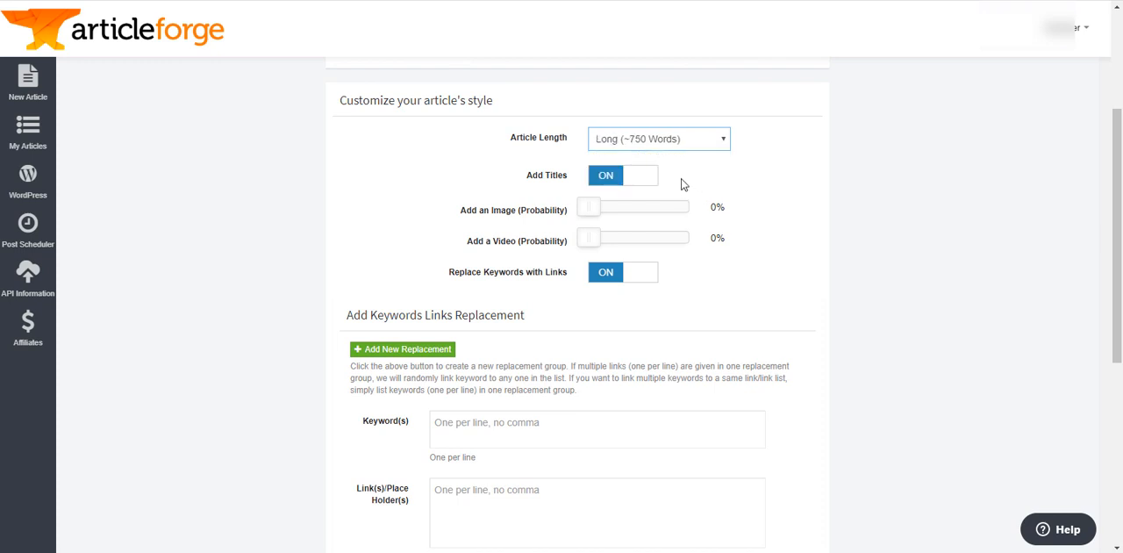
pyautogui.click(638, 179)
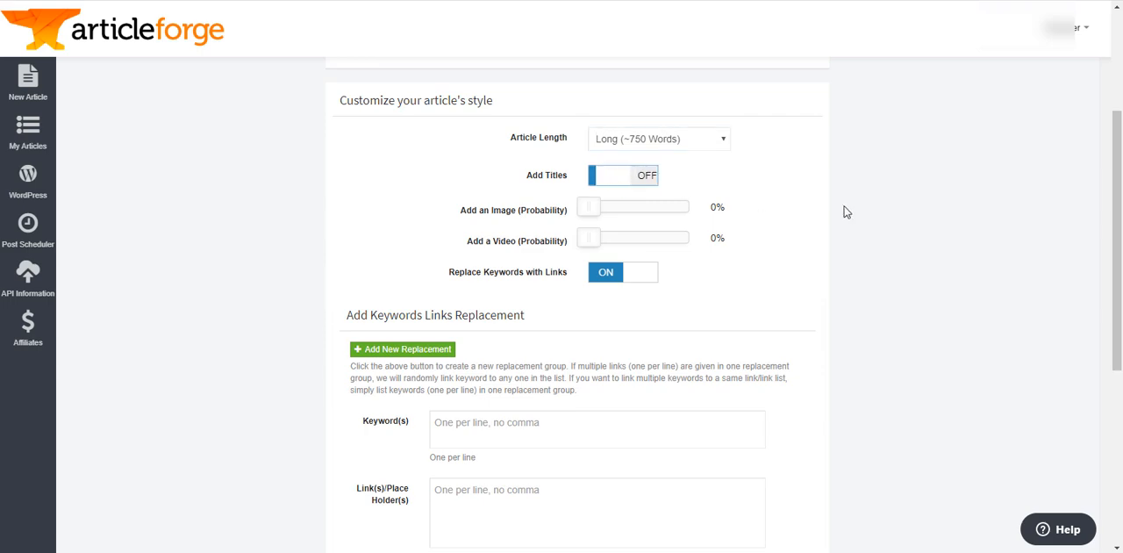
pyautogui.click(641, 176)
pyautogui.scroll(-5, 787, 206)
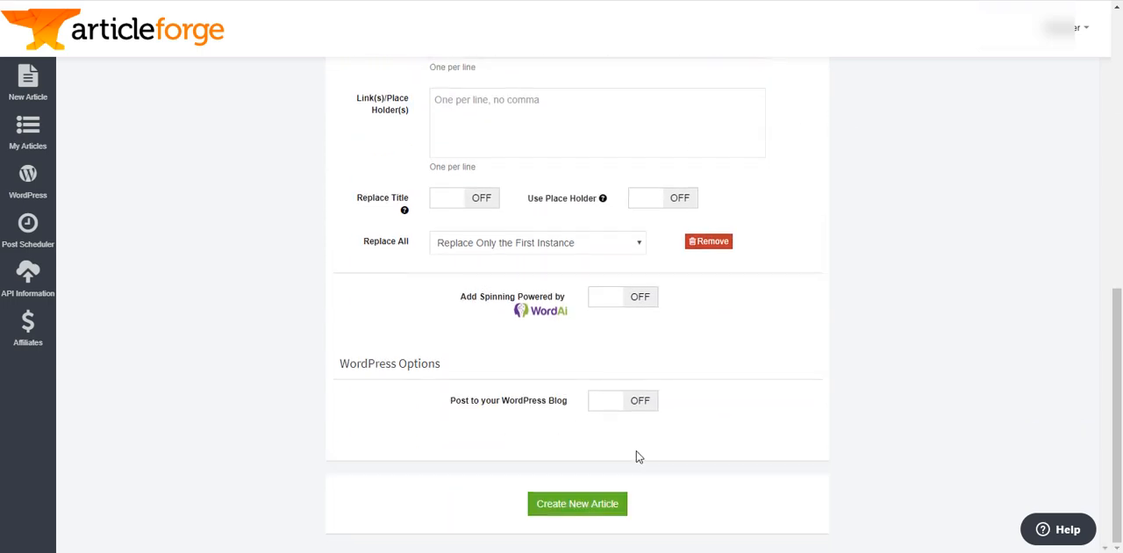
pyautogui.scroll(6, 771, 219)
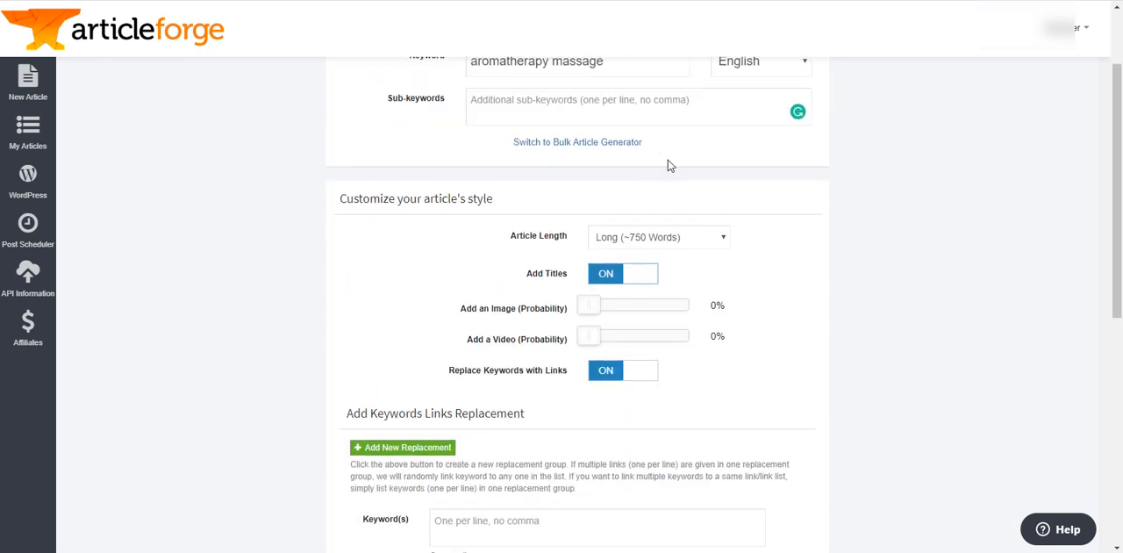
# - Turn off Add Titles, and set the image probability to 73% and the video probability to 67%
pyautogui.click(629, 278)
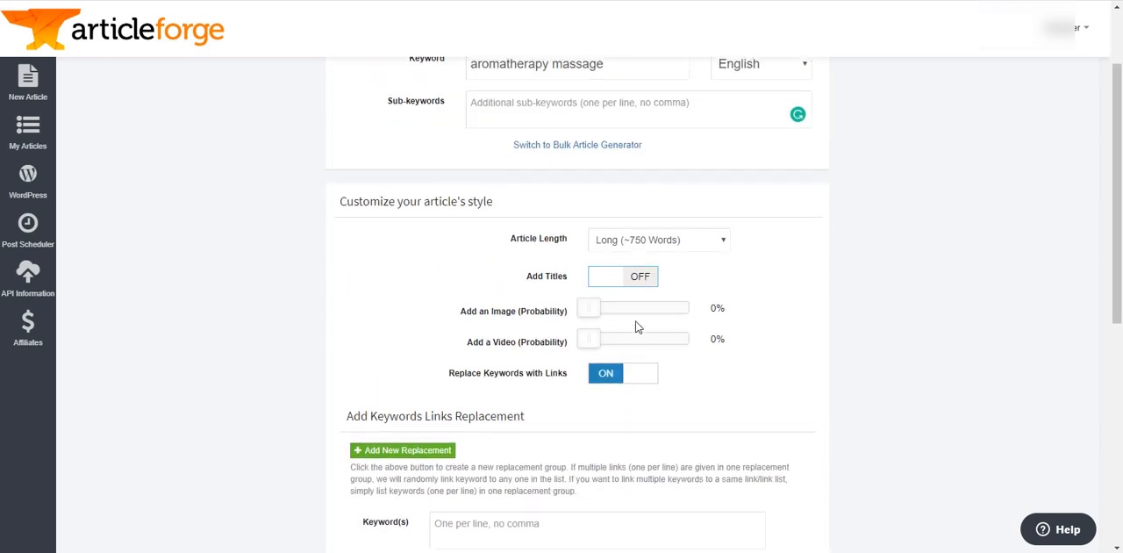
pyautogui.moveTo(656, 312); pyautogui.dragTo(672, 310)
pyautogui.click(658, 339)
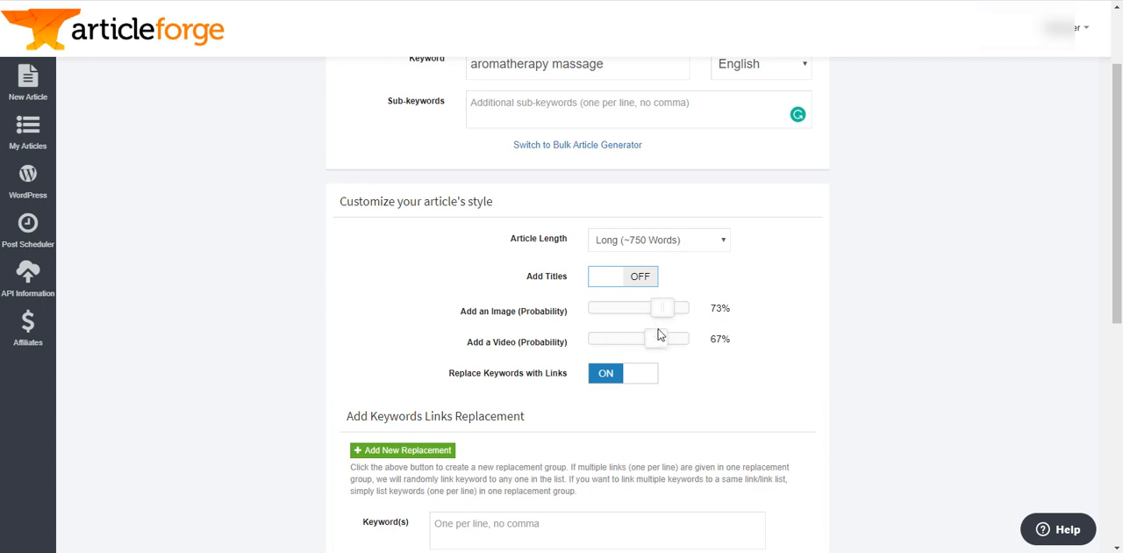
# - Add another link replacement group, and enter "aromatherapy" and "massage" on separate lines as the first group's keywords
pyautogui.scroll(-5, 763, 360)
pyautogui.scroll(2, 757, 357)
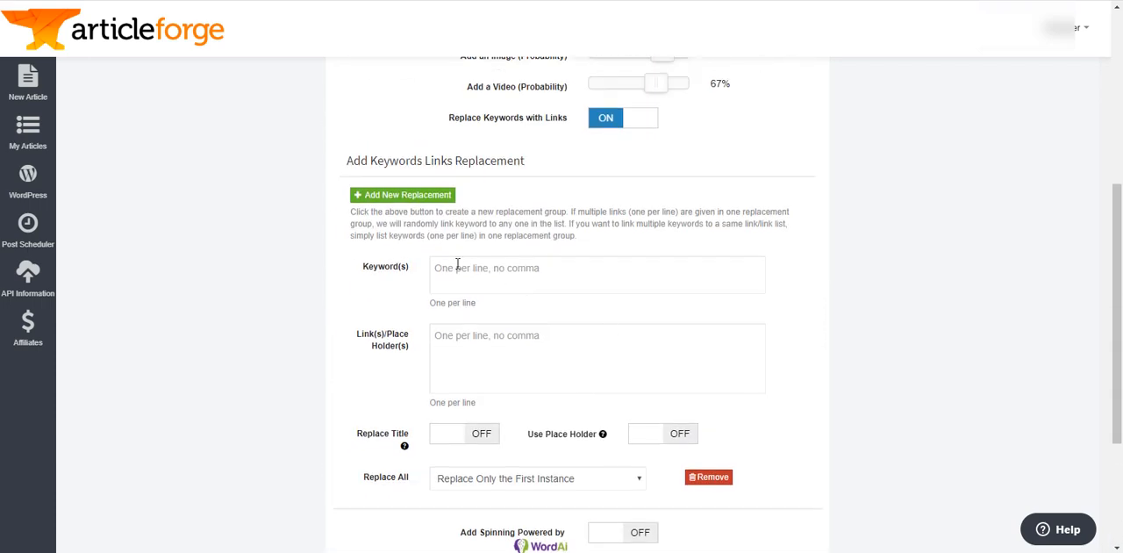
pyautogui.click(393, 194)
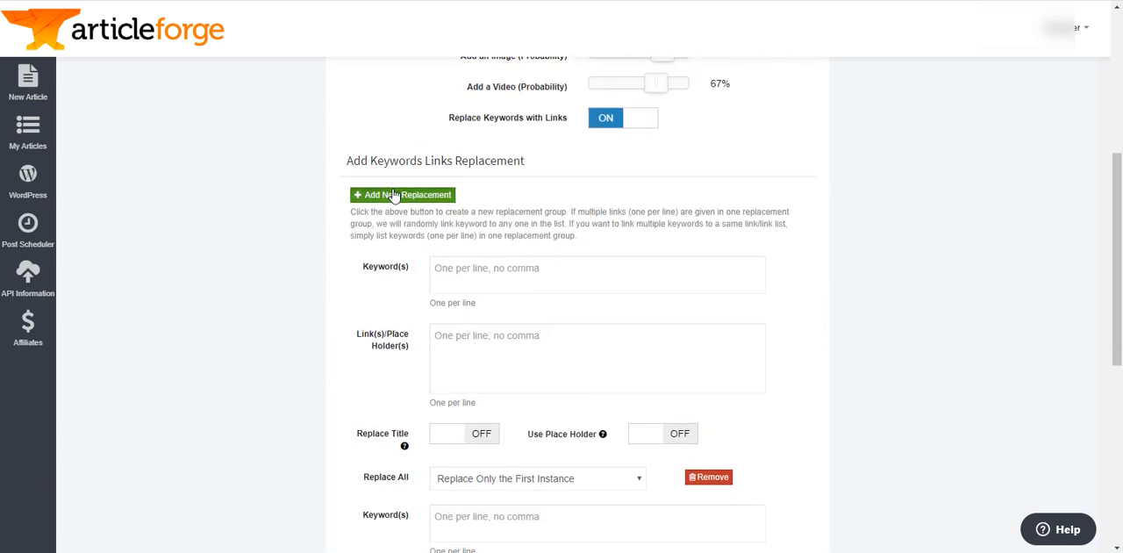
pyautogui.click(533, 271)
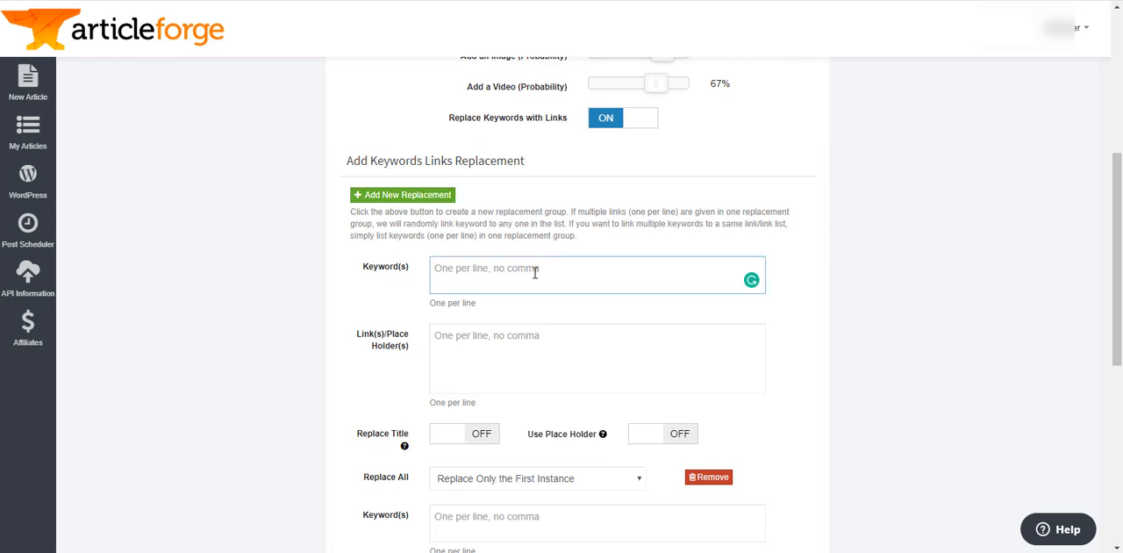
pyautogui.write('aromatherapy')
pyautogui.press('Return')
pyautogui.write('massage')
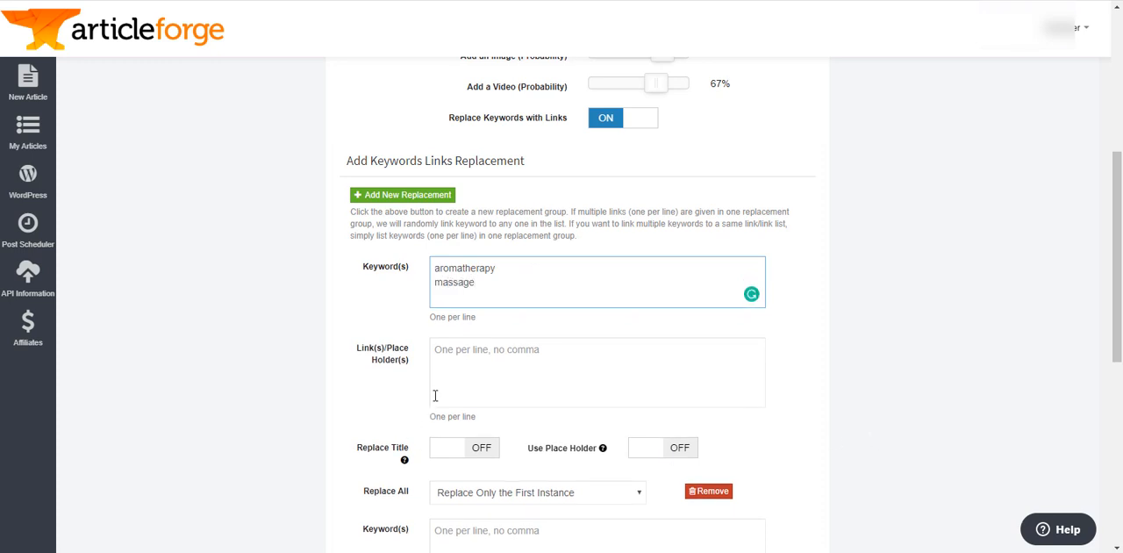
pyautogui.click(477, 358)
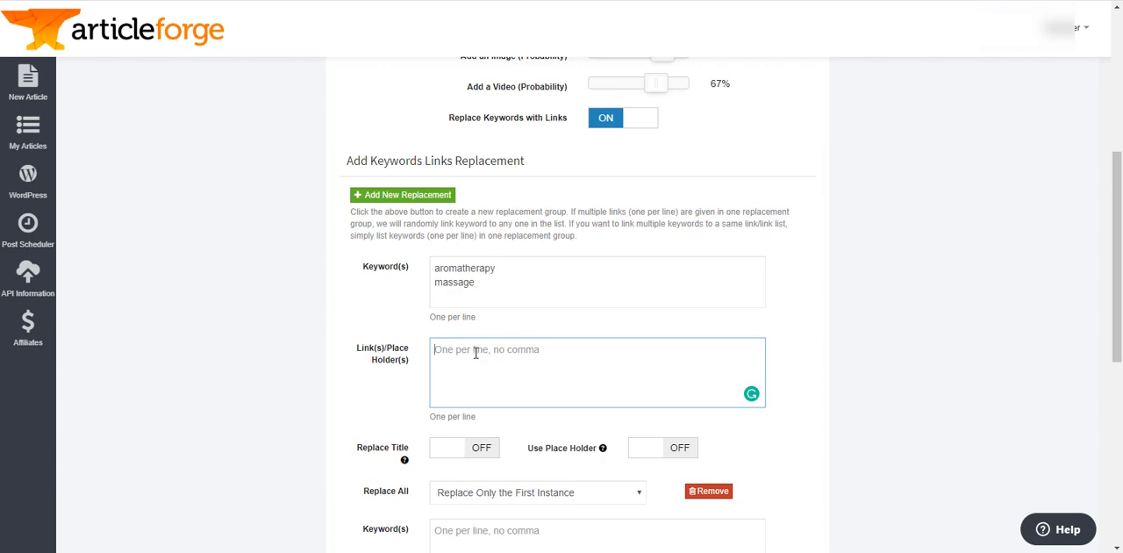
pyautogui.scroll(4, 815, 333)
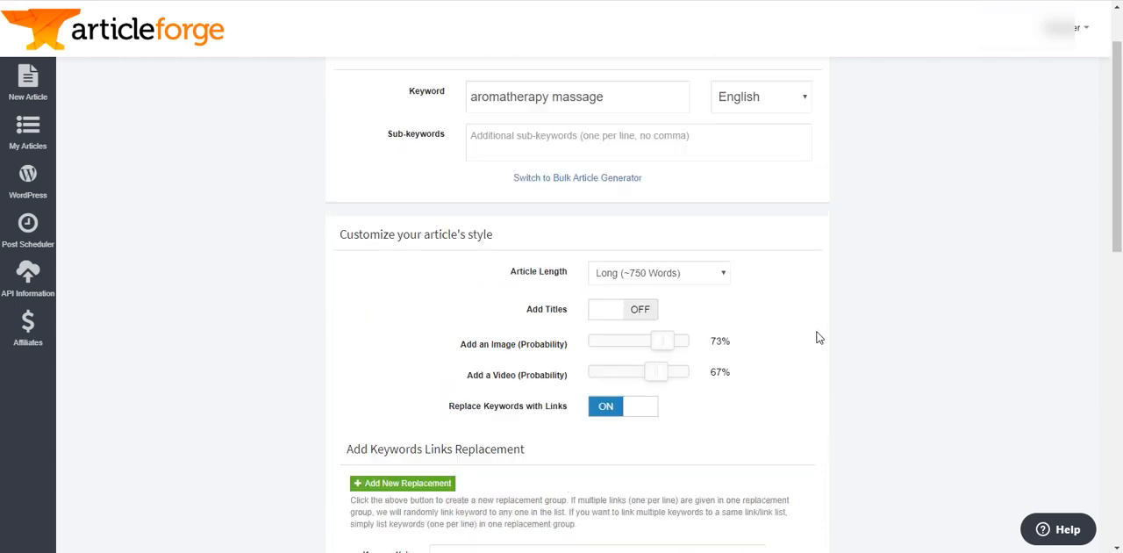
pyautogui.scroll(-5, 869, 364)
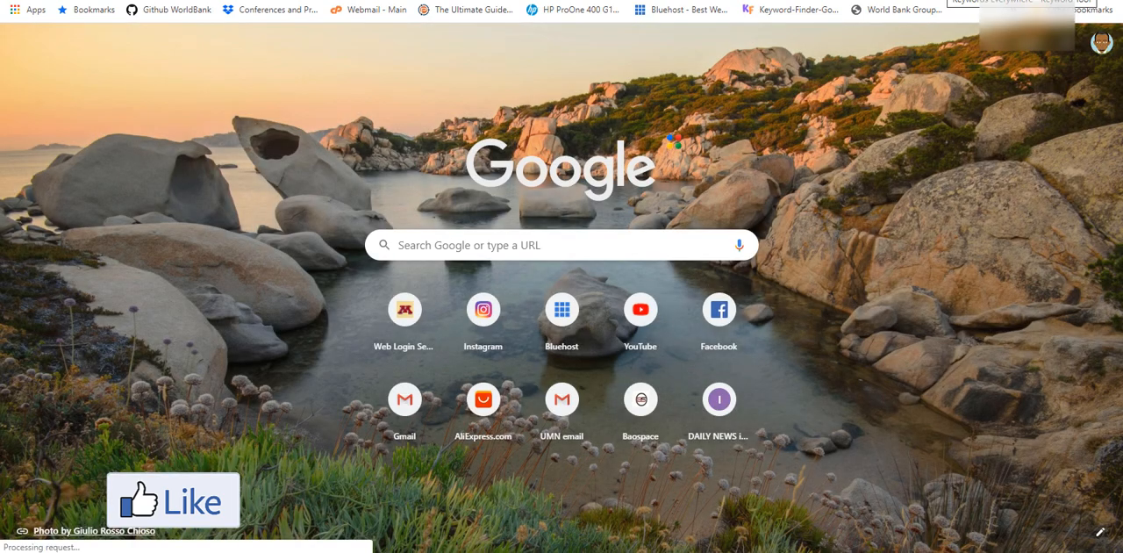
# - Search Google for "aromatherapy massage" and add the Healthline result's address as the first link of the first replacement group
pyautogui.write('aromatherap')
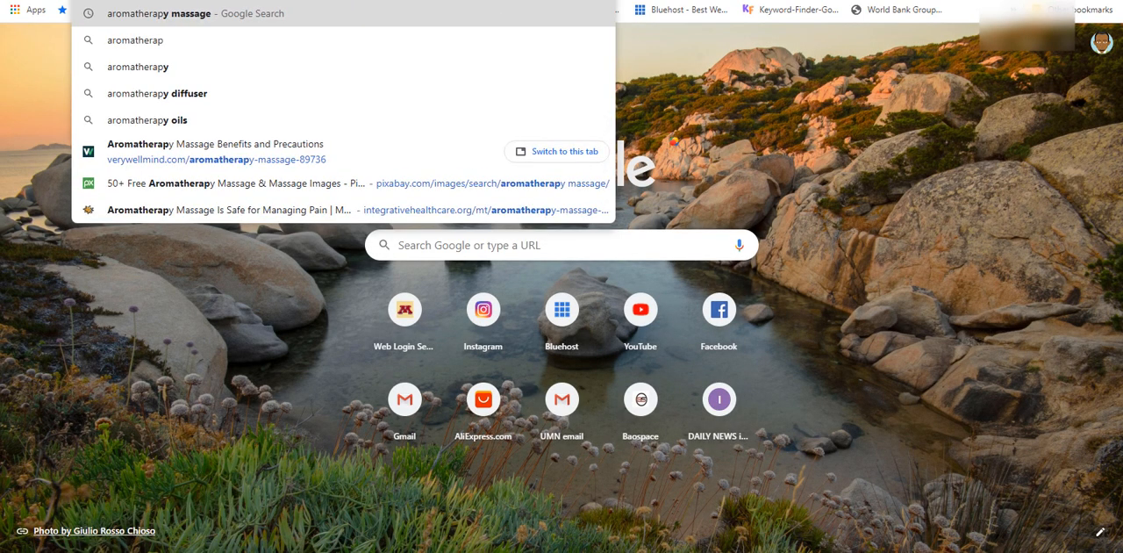
pyautogui.press('Return')
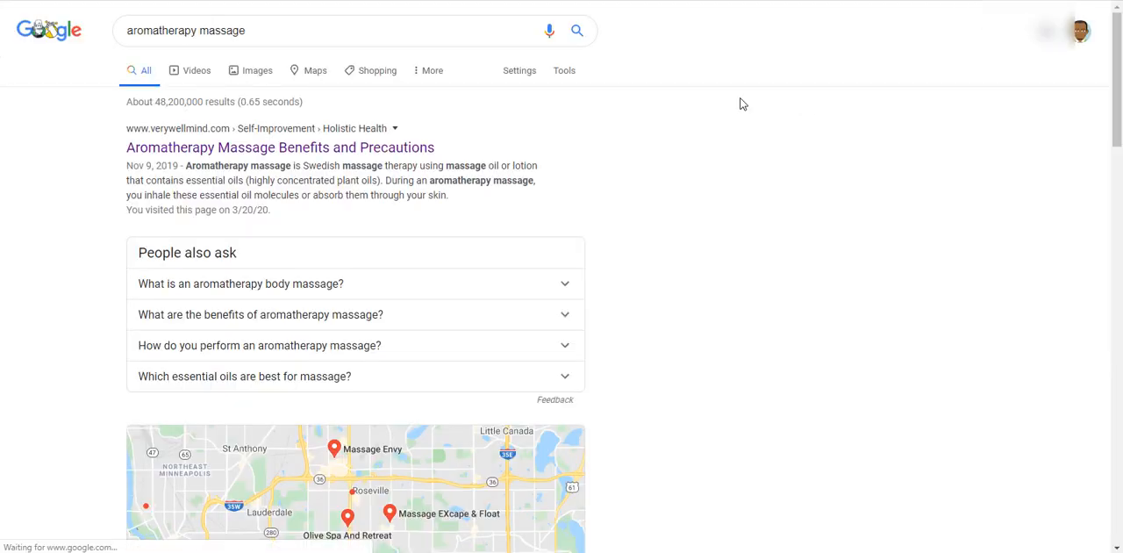
pyautogui.scroll(-9, 504, 238)
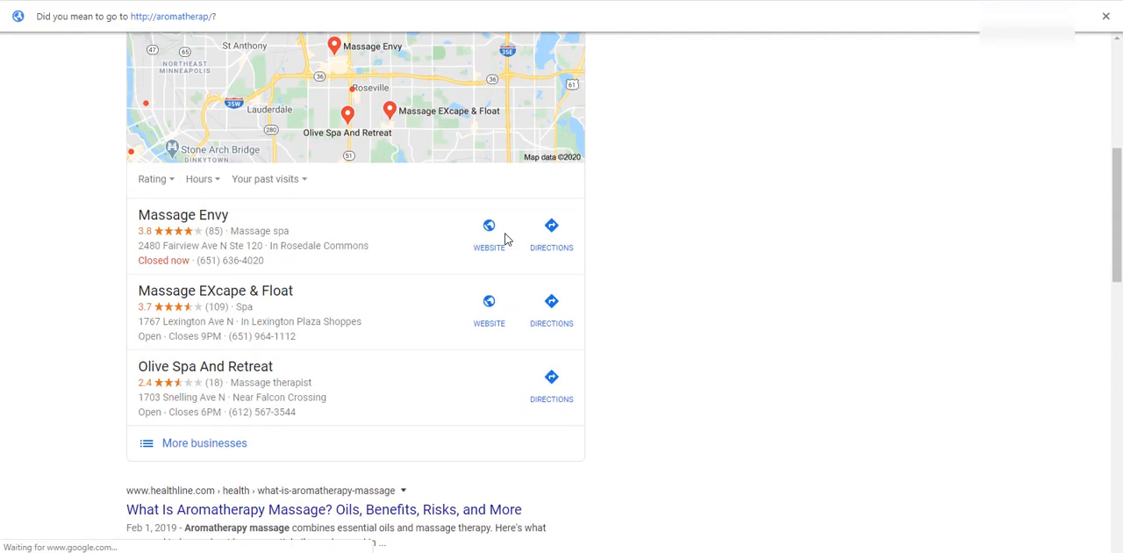
pyautogui.rightClick(239, 249)
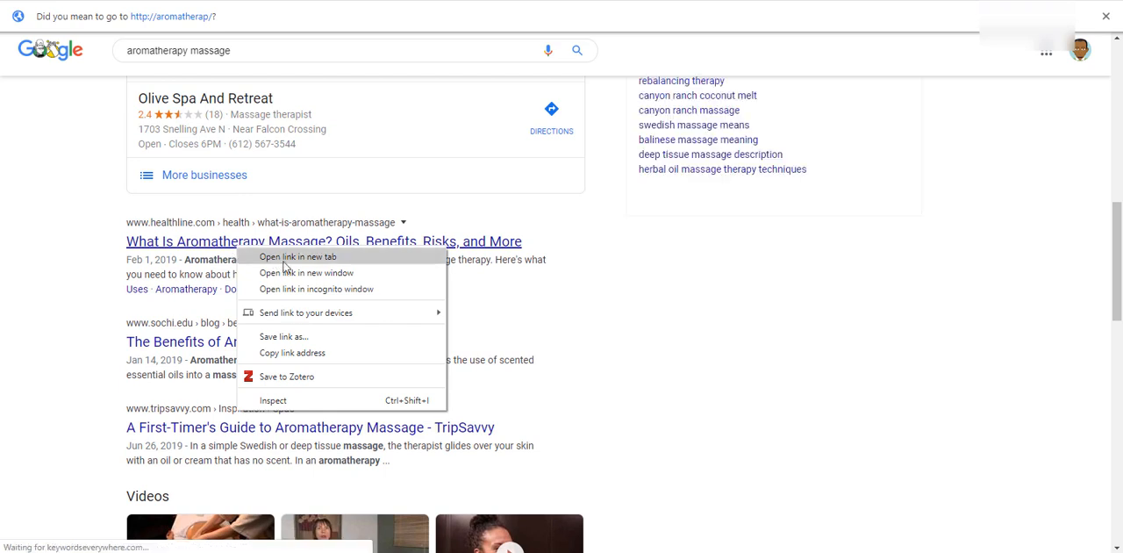
pyautogui.click(289, 352)
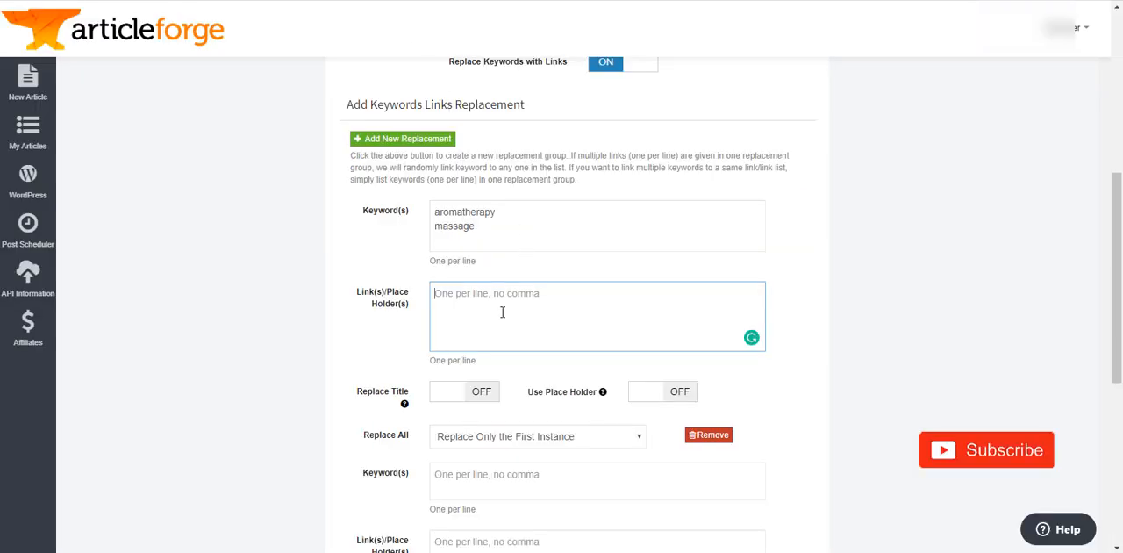
pyautogui.hotkey('ctrl', 'v')
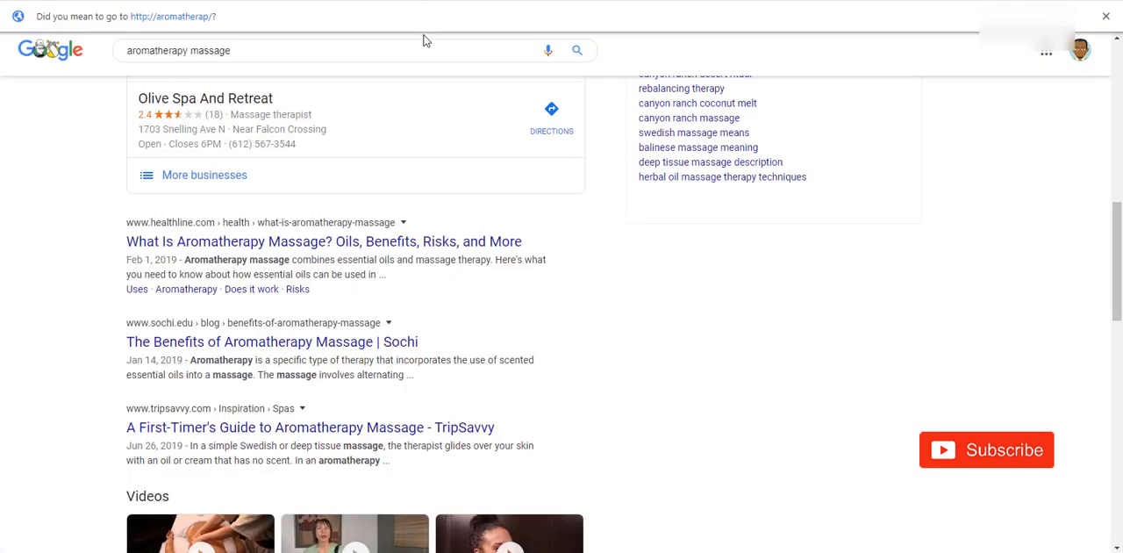
# - Copy the address of the Sochi search result and add it on the second line of the first group's links
pyautogui.scroll(-1, 428, 228)
pyautogui.rightClick(255, 209)
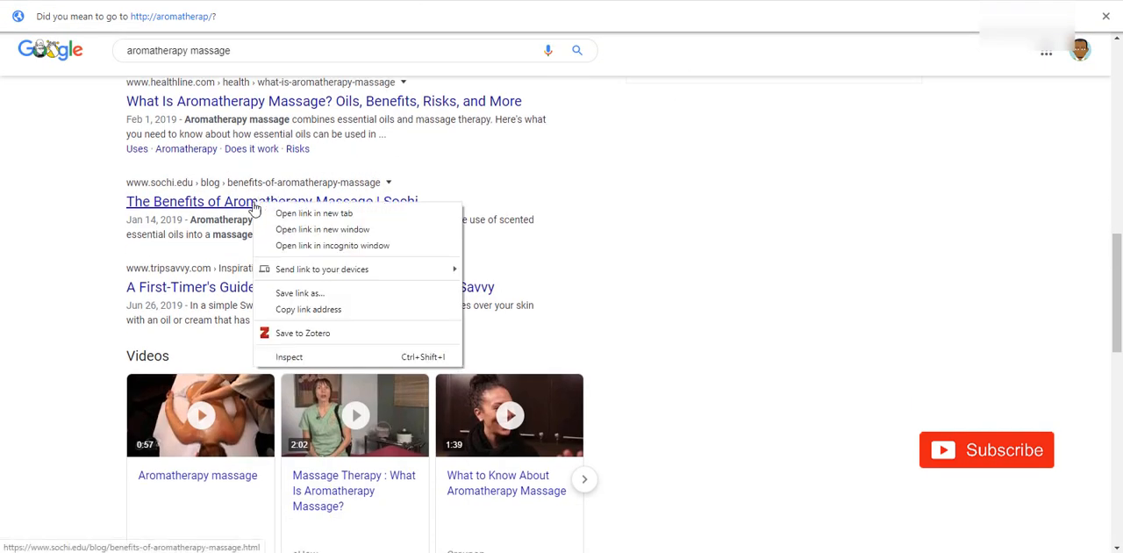
pyautogui.click(316, 309)
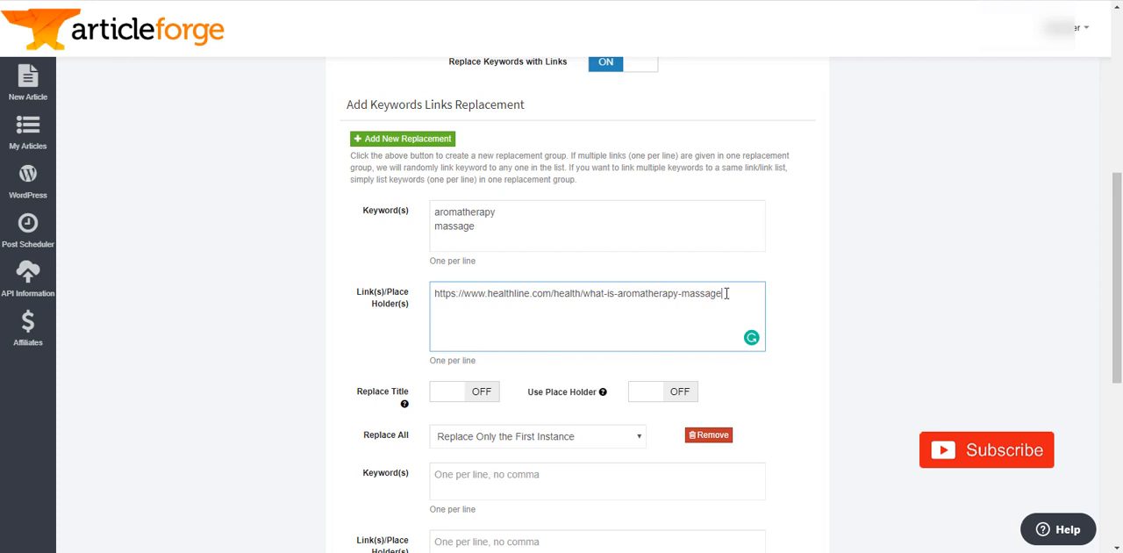
pyautogui.hotkey('ctrl', 'v')
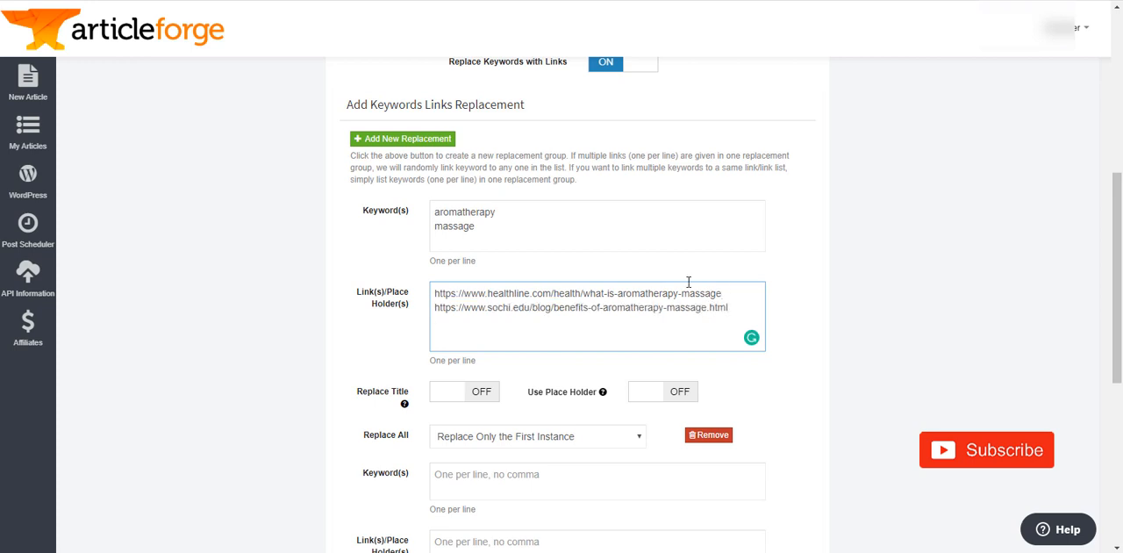
# - Copy the address of the HowStuffWorks search result and add it as the third link of the first replacement group
pyautogui.click(472, 1)
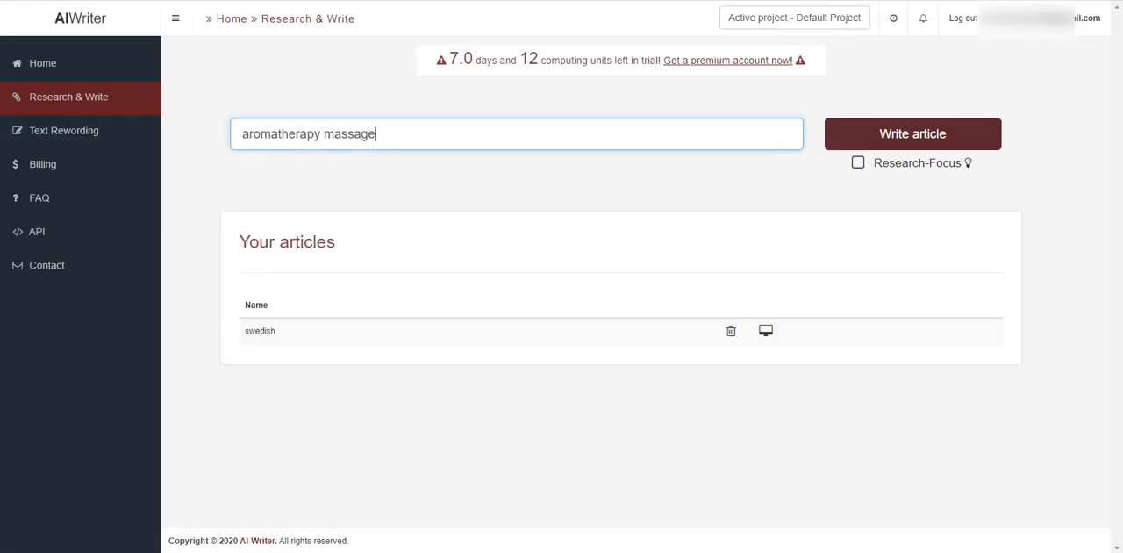
pyautogui.click(444, 1)
pyautogui.scroll(-3, 655, 321)
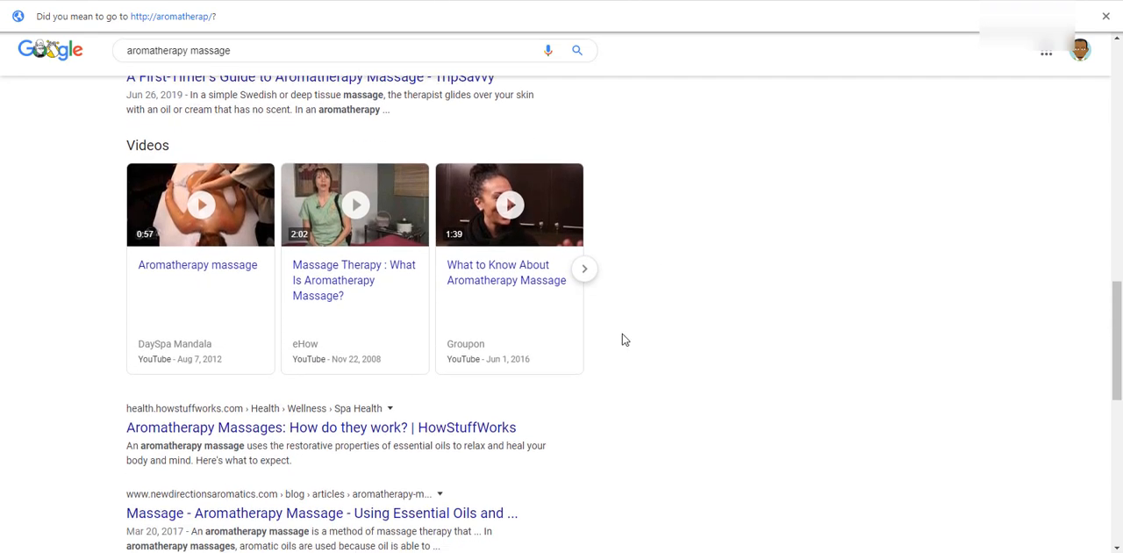
pyautogui.rightClick(293, 429)
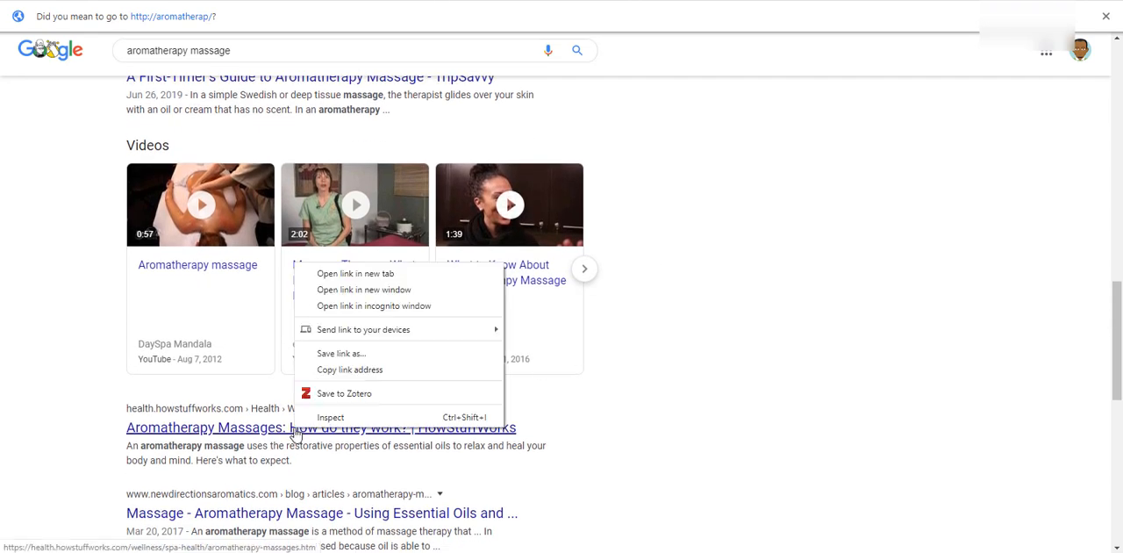
pyautogui.click(351, 369)
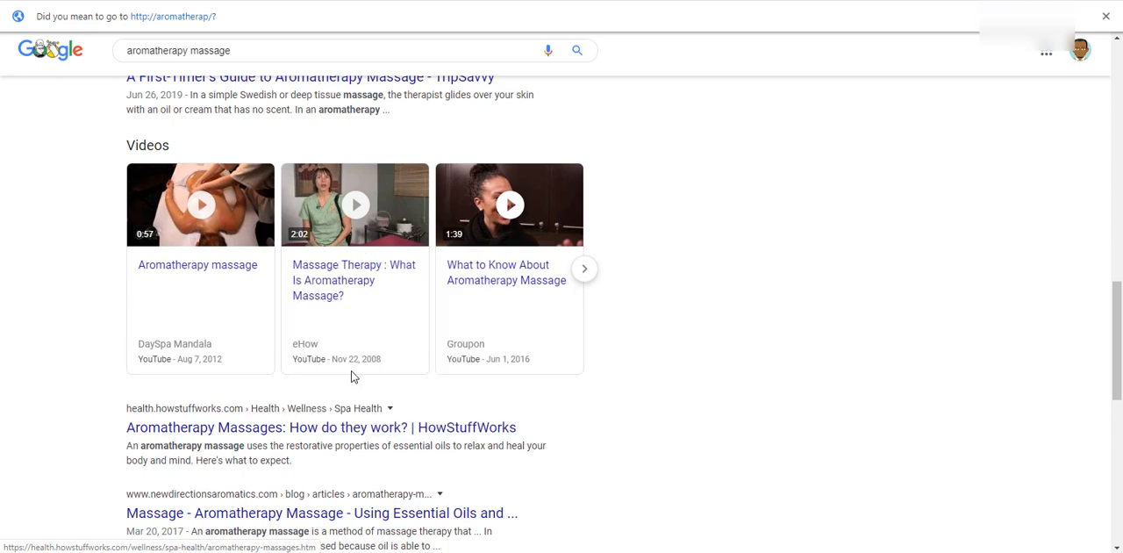
pyautogui.click(412, 0)
pyautogui.click(732, 302)
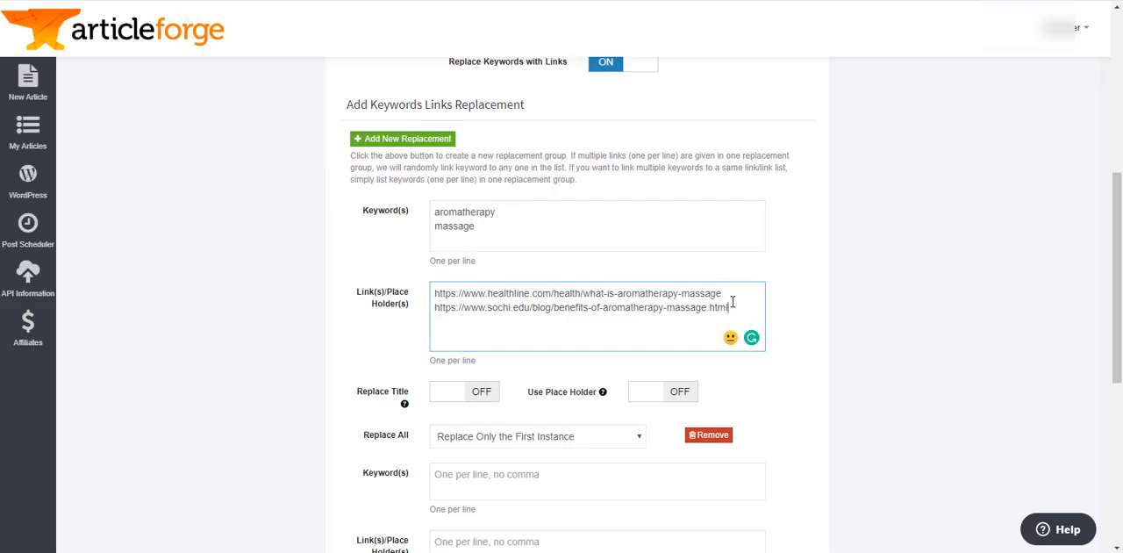
pyautogui.hotkey('ctrl', 'v')
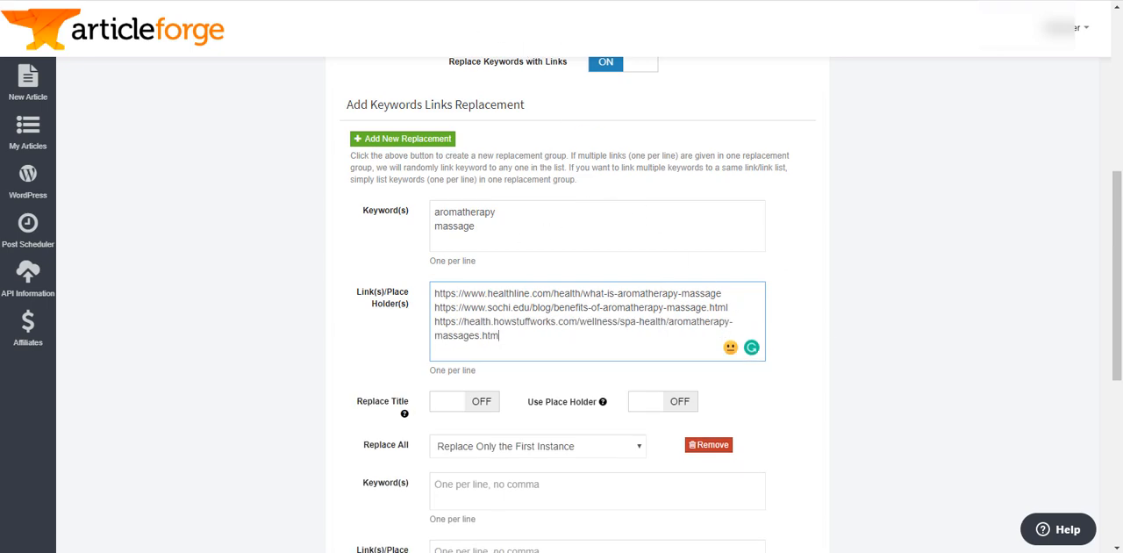
# - Copy the address of the Canyon Ranch search result and add it as the fourth link of the first replacement group
pyautogui.click(491, 1)
pyautogui.scroll(-3, 518, 303)
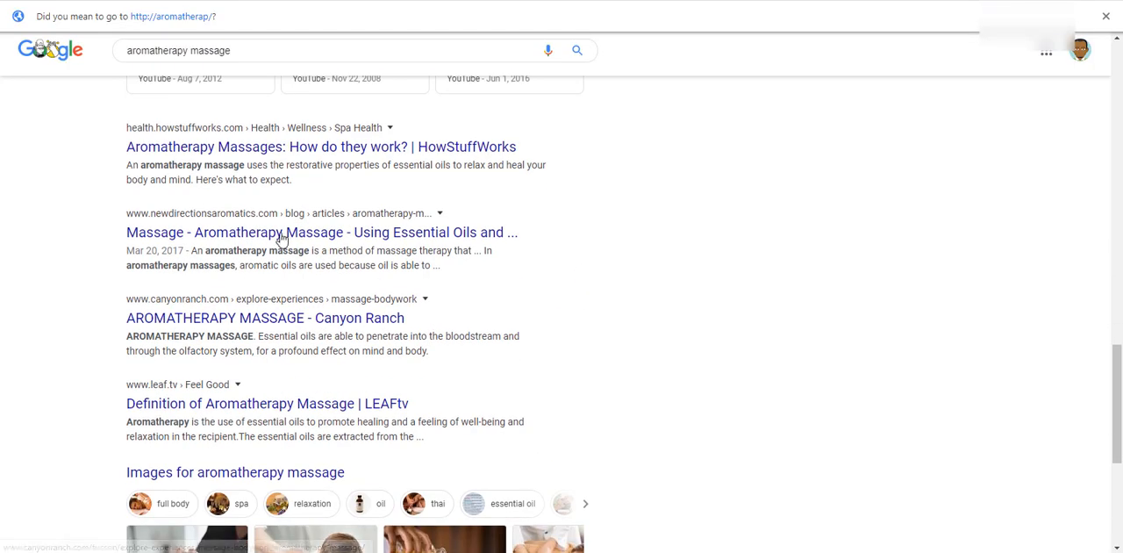
pyautogui.rightClick(230, 318)
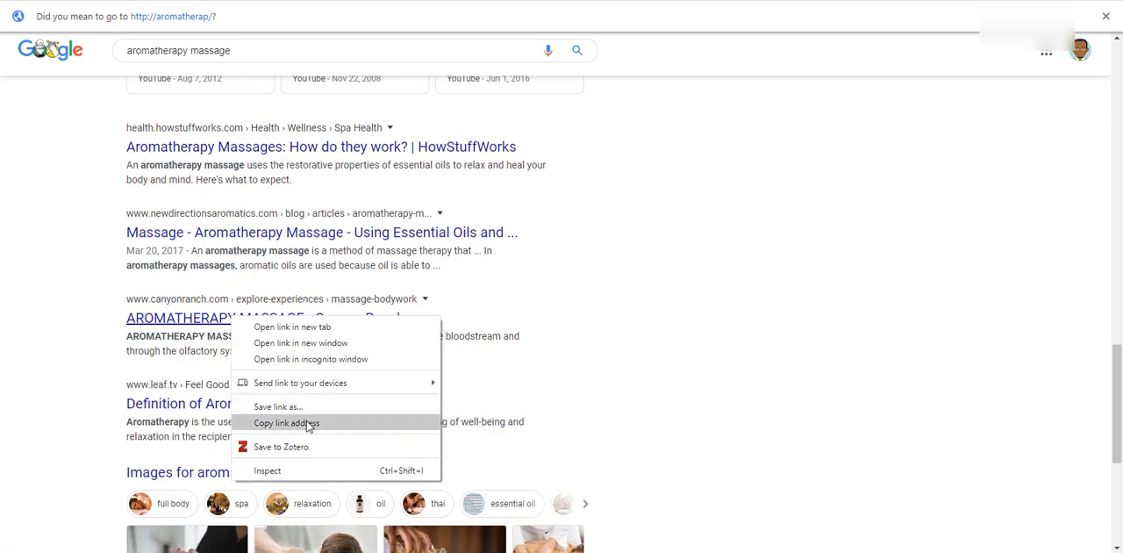
pyautogui.click(287, 423)
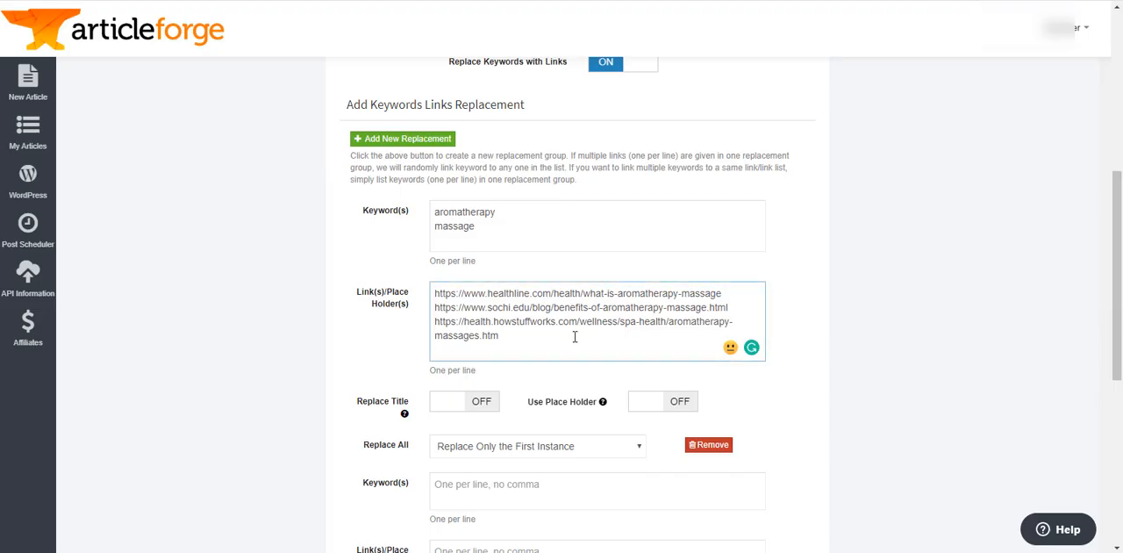
pyautogui.press('Return')
pyautogui.hotkey('ctrl', 'v')
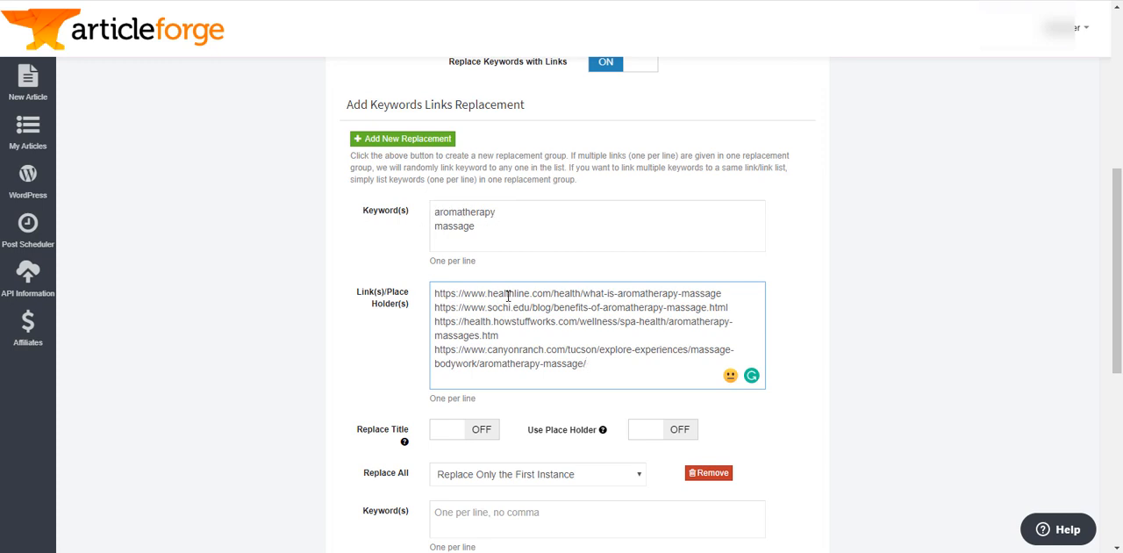
# - Check the first group's keywords and set its replacement mode to Replace All Instances
pyautogui.click(463, 219)
pyautogui.doubleClick(466, 225)
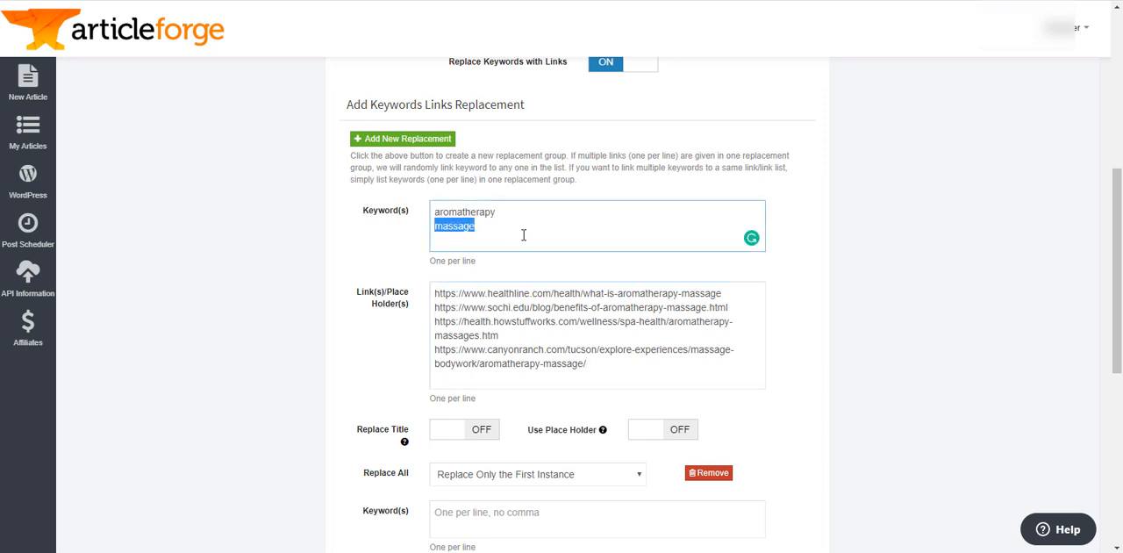
pyautogui.click(536, 230)
pyautogui.scroll(-2, 631, 378)
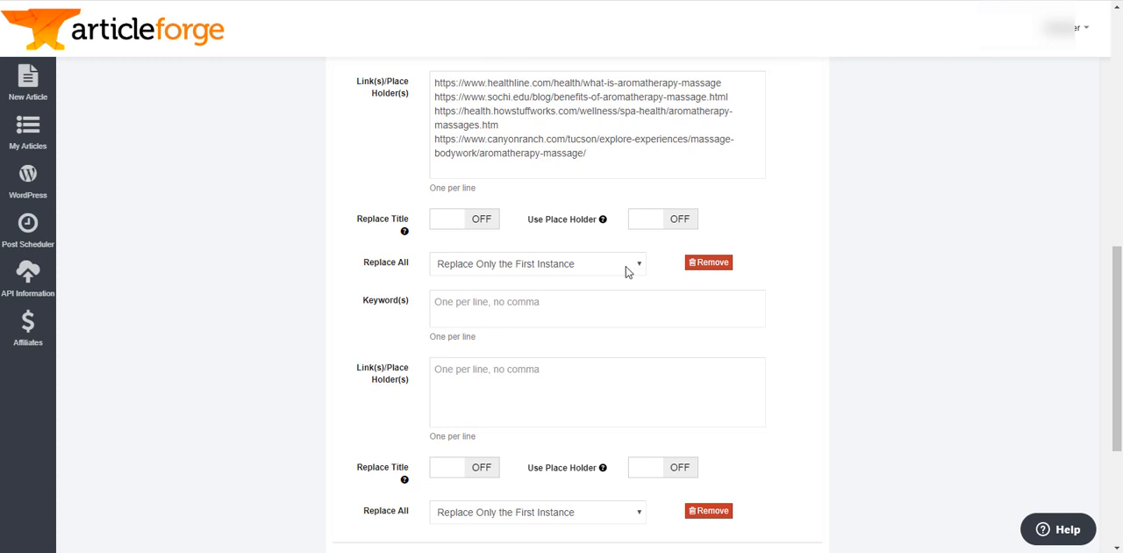
pyautogui.click(626, 265)
pyautogui.click(611, 303)
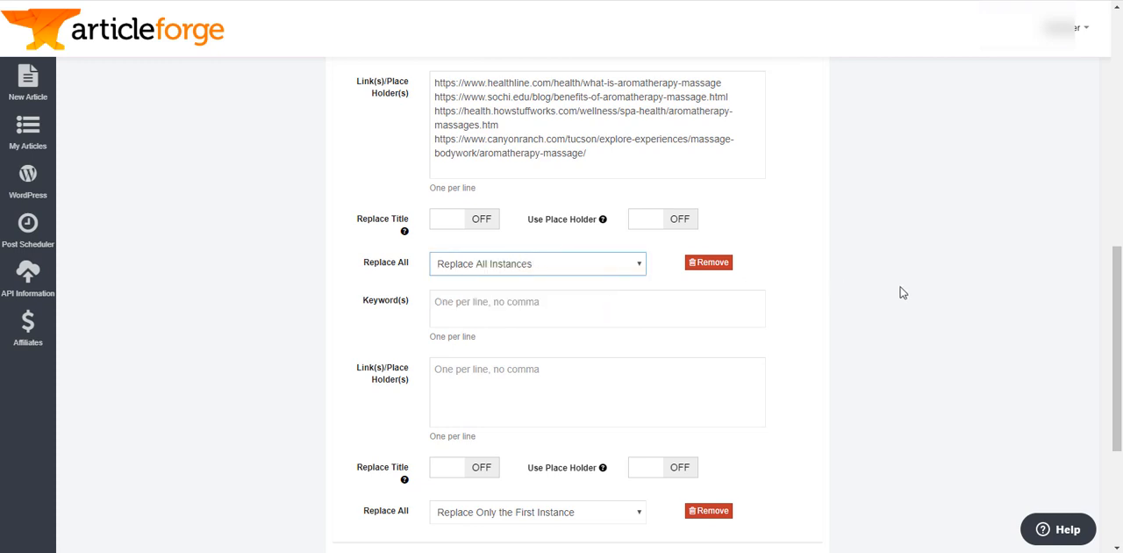
# - Review both link replacement groups and the WordAi spinning and WordPress options below them
pyautogui.scroll(-2, 984, 273)
pyautogui.scroll(1, 847, 239)
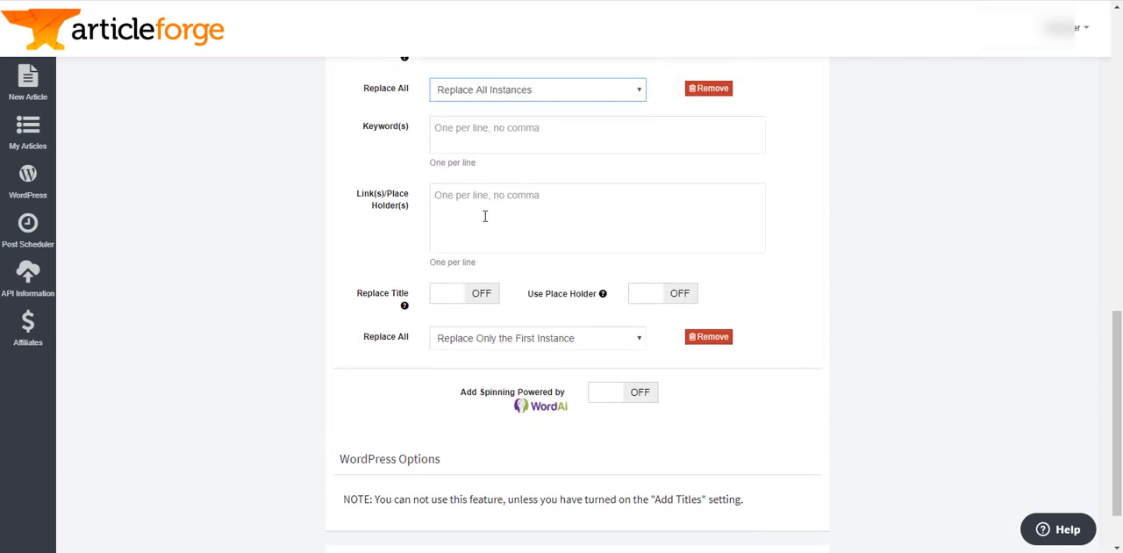
pyautogui.click(513, 202)
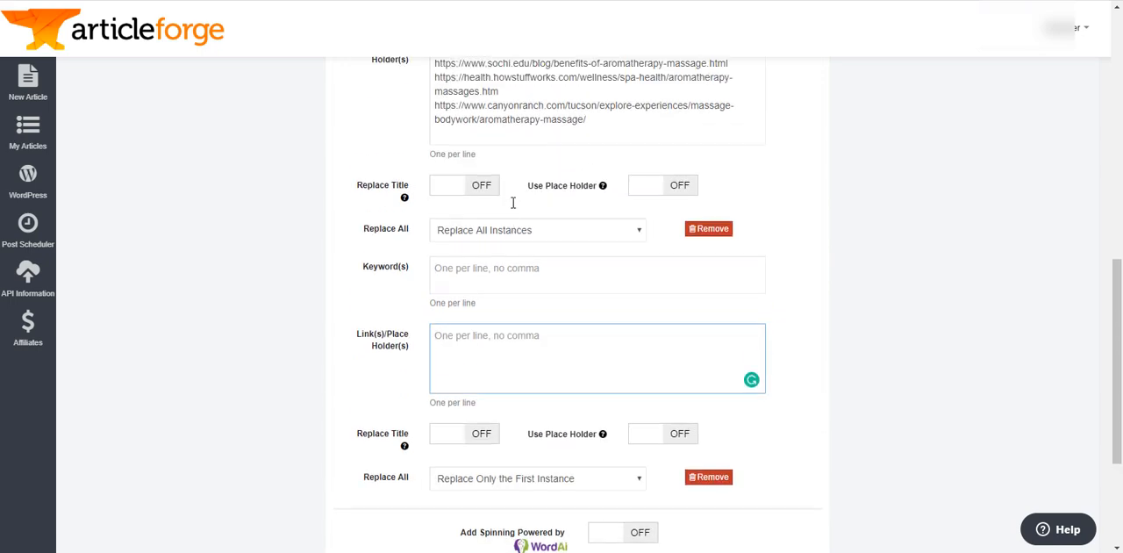
pyautogui.scroll(2, 516, 203)
pyautogui.scroll(-4, 819, 256)
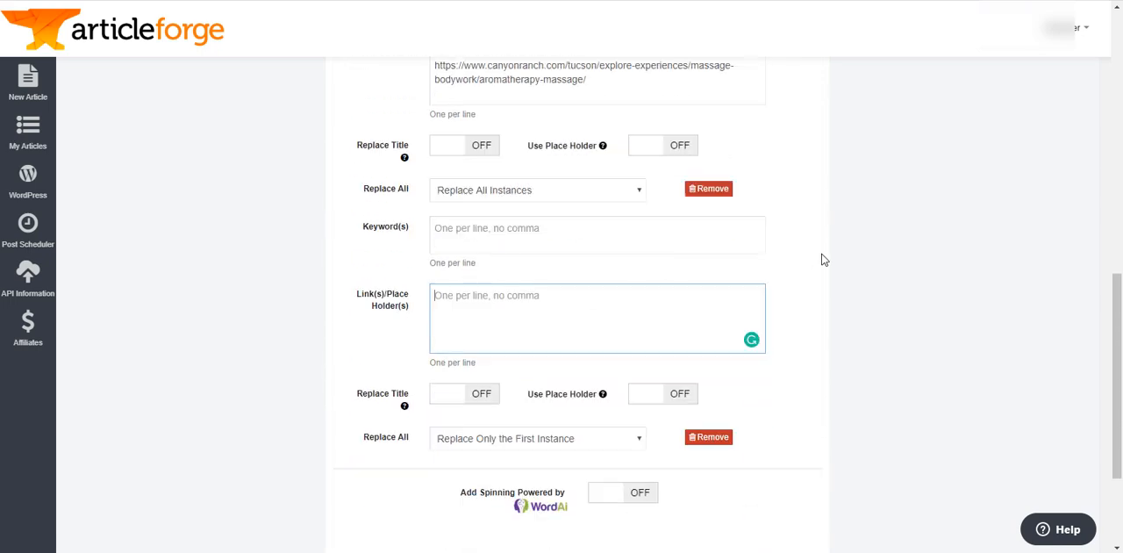
pyautogui.scroll(5, 819, 284)
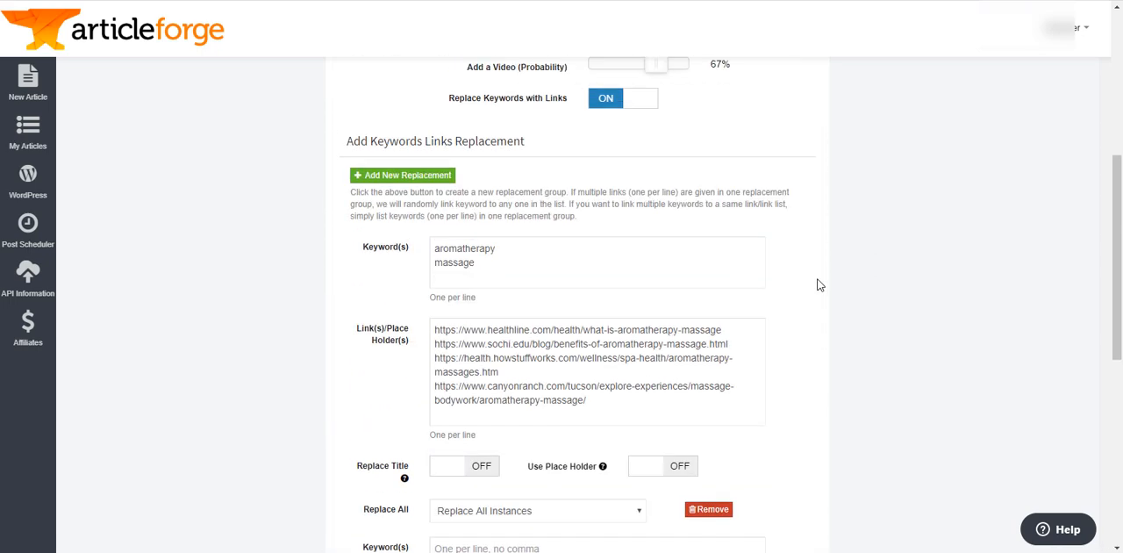
pyautogui.scroll(-4, 819, 284)
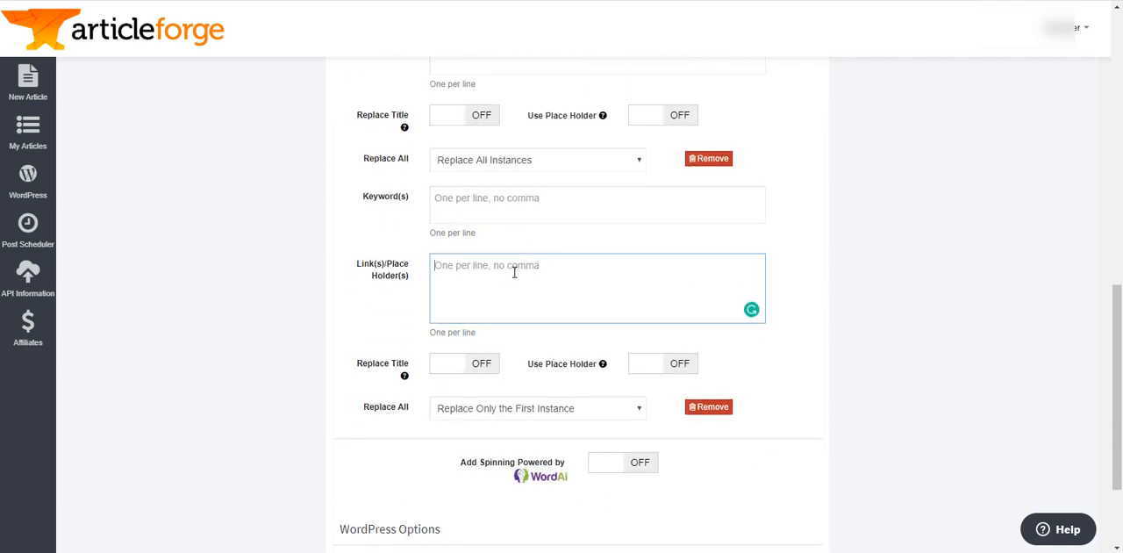
pyautogui.scroll(2, 840, 286)
pyautogui.scroll(1, 840, 287)
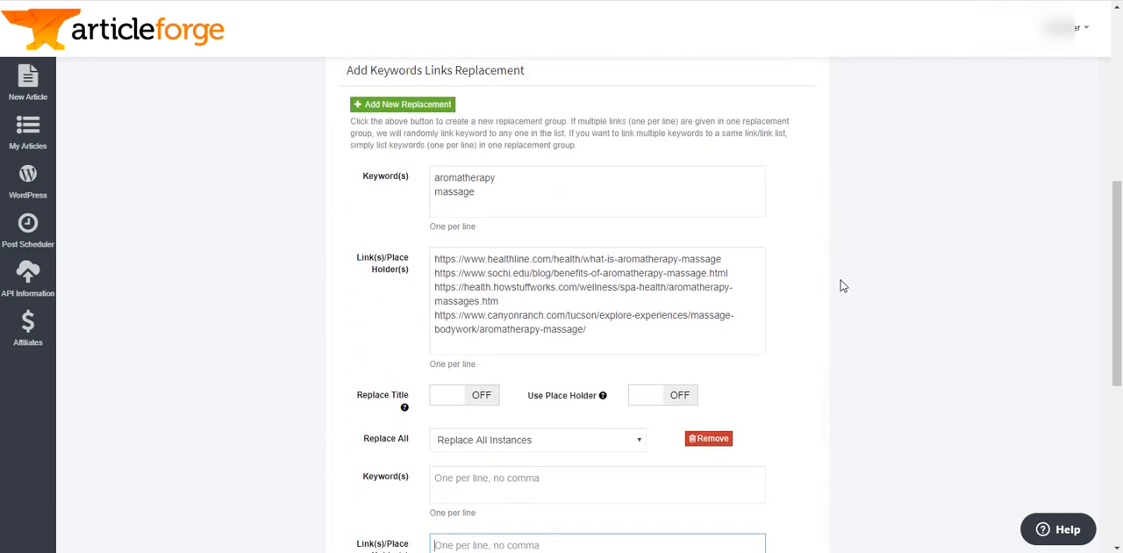
pyautogui.scroll(-4, 840, 283)
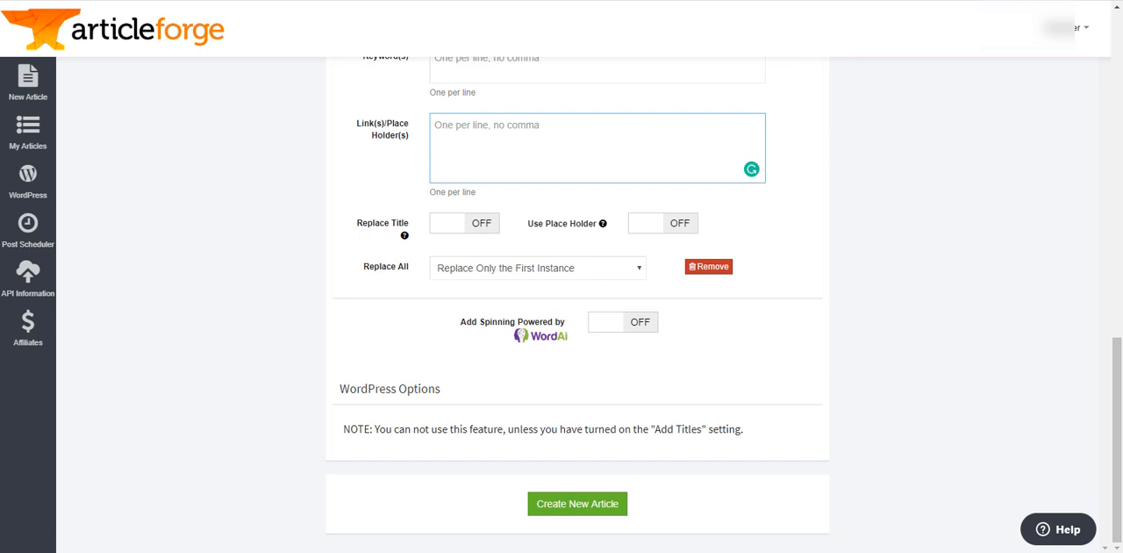
# - Switch to WordAi and examine the aromatherapy massage article in the spinner, along with the spinning quality and rewriting options below it
pyautogui.click(597, 0)
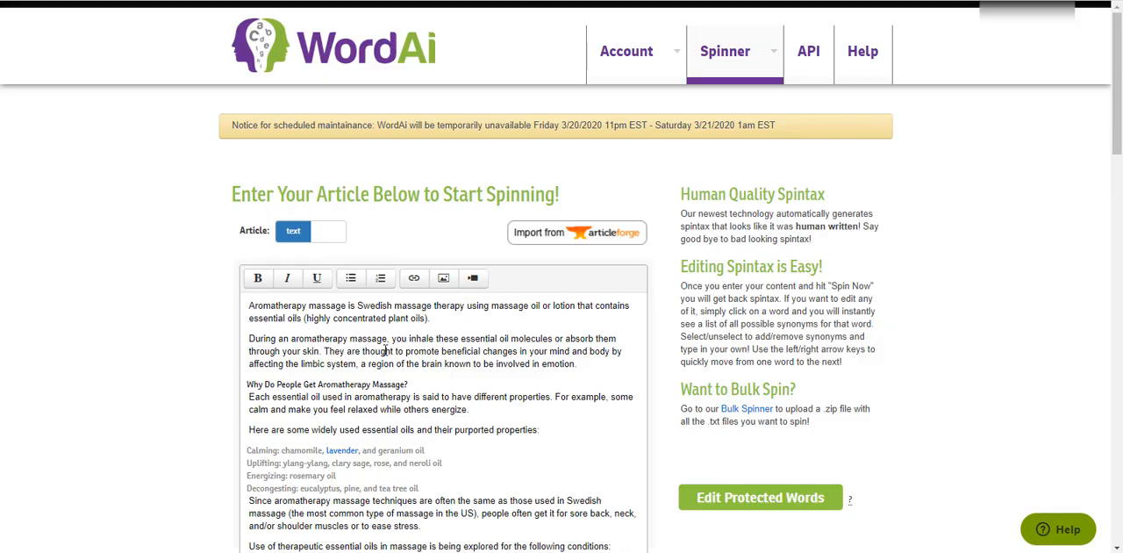
pyautogui.scroll(-3, 349, 299)
pyautogui.moveTo(250, 168); pyautogui.dragTo(510, 441)
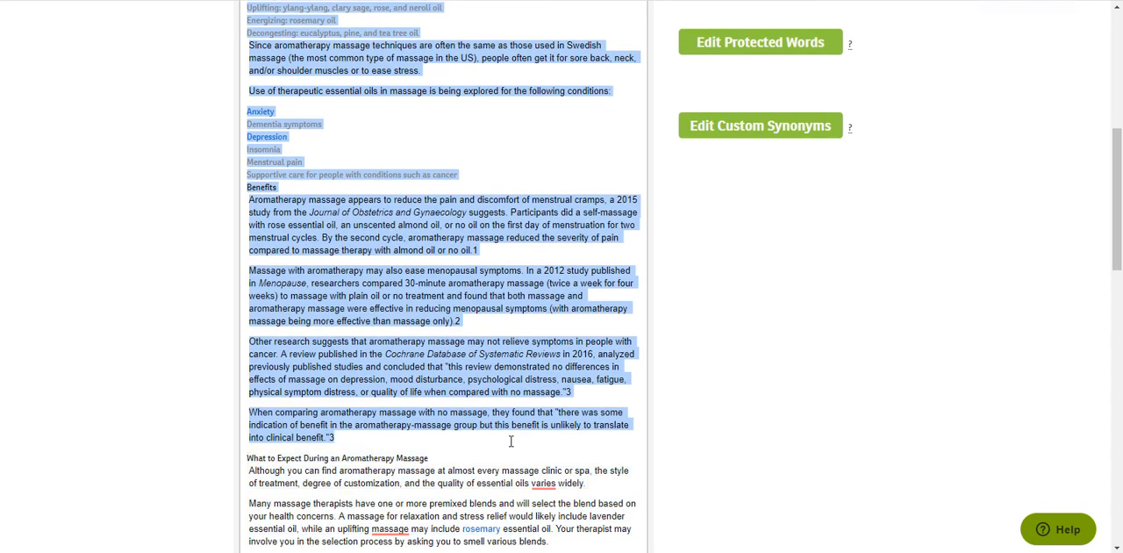
pyautogui.click(492, 265)
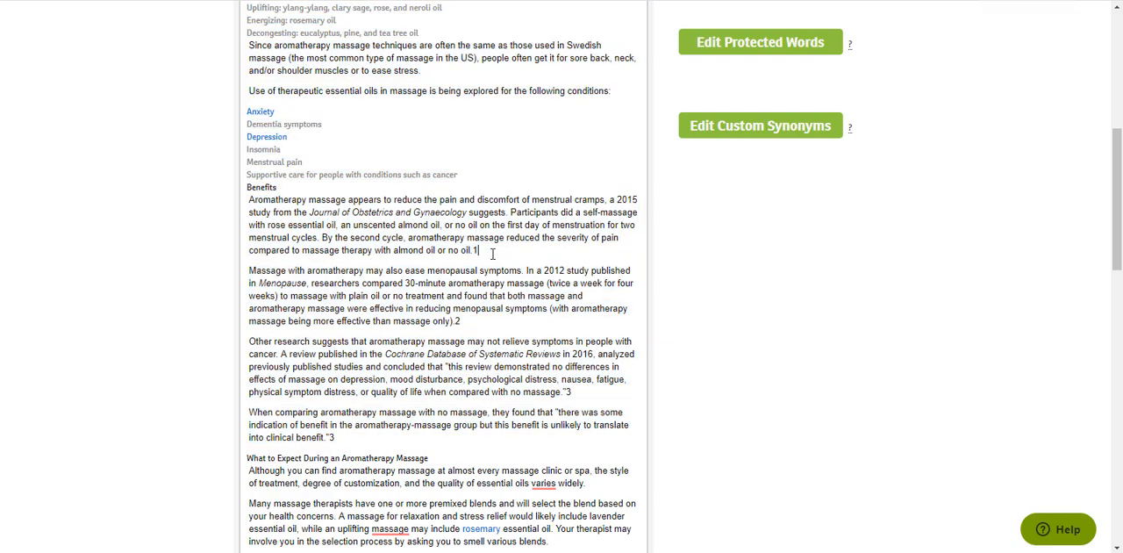
pyautogui.scroll(4, 492, 259)
pyautogui.scroll(-3, 546, 285)
pyautogui.scroll(-10, 546, 289)
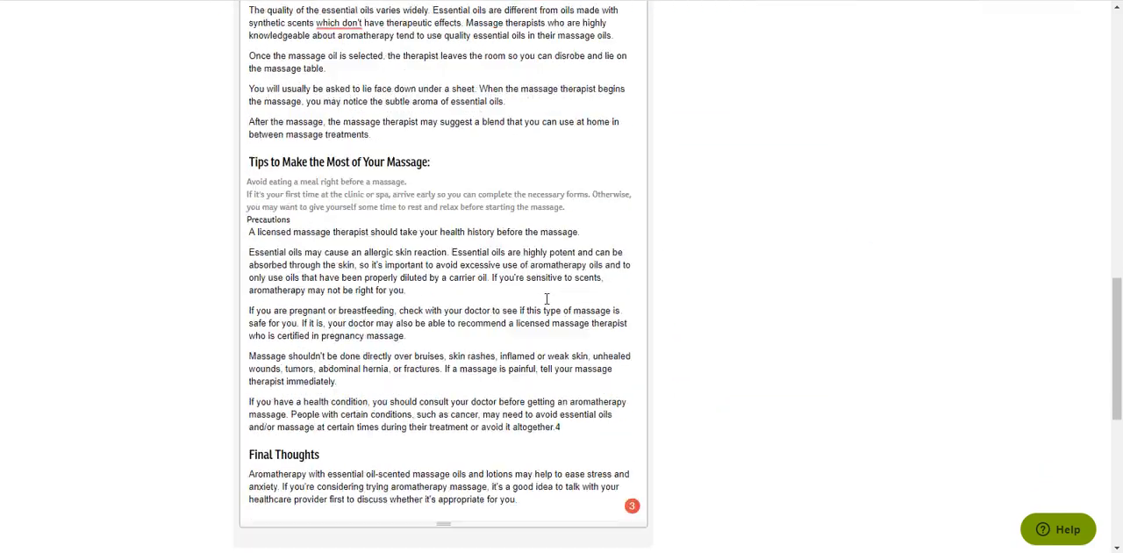
pyautogui.scroll(2, 893, 230)
pyautogui.scroll(8, 576, 220)
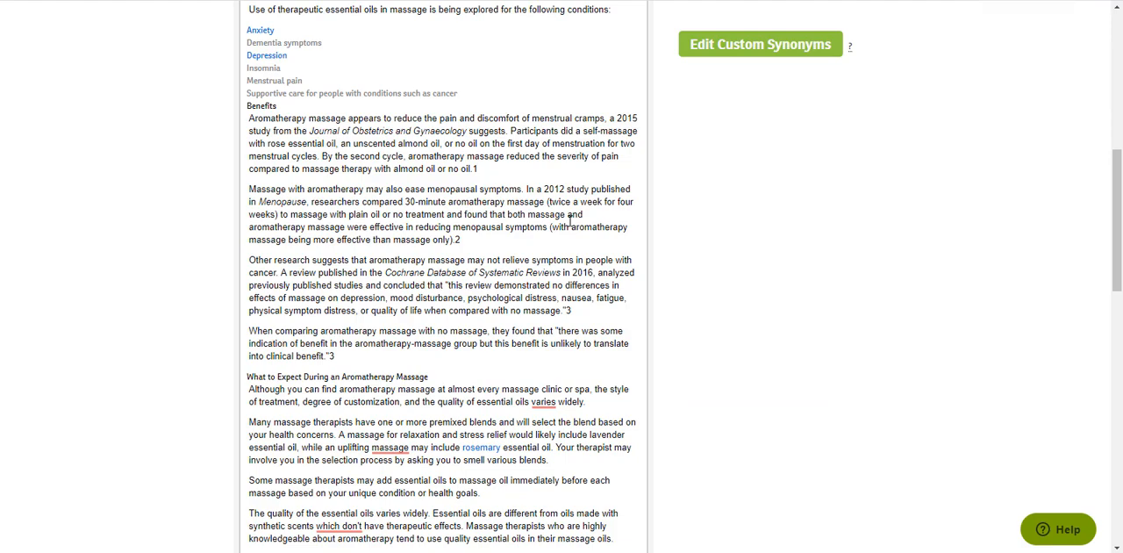
pyautogui.scroll(4, 570, 219)
pyautogui.scroll(-12, 570, 263)
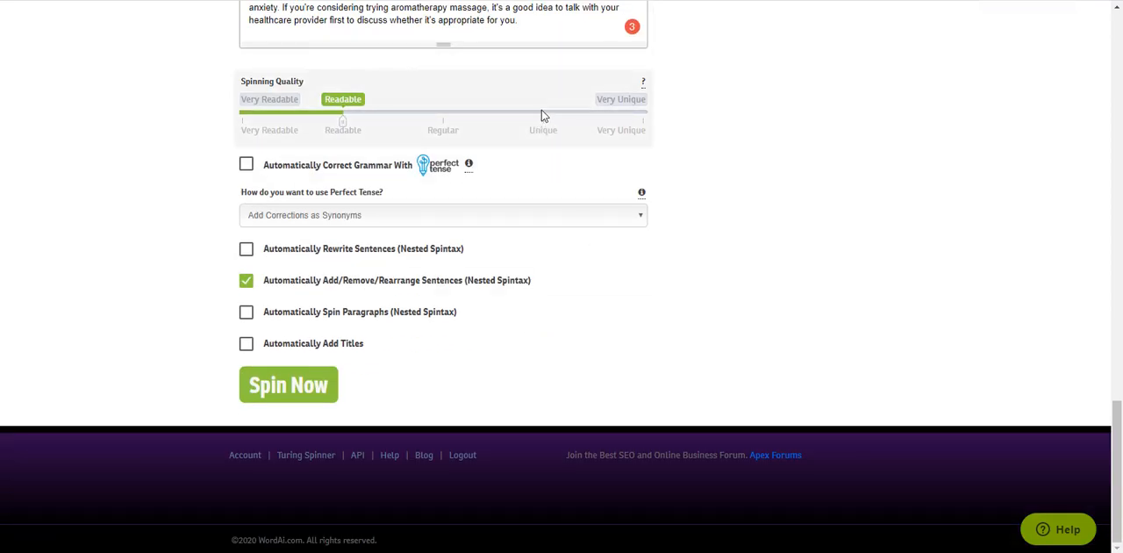
# - Set the spinning quality for the aromatherapy massage article to Unique
pyautogui.click(544, 116)
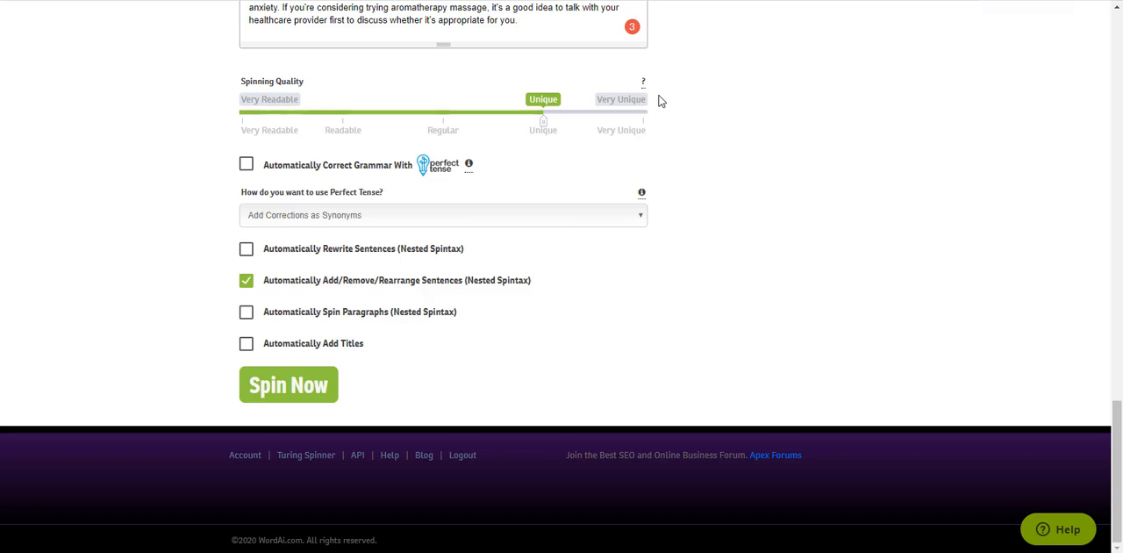
pyautogui.scroll(20, 660, 101)
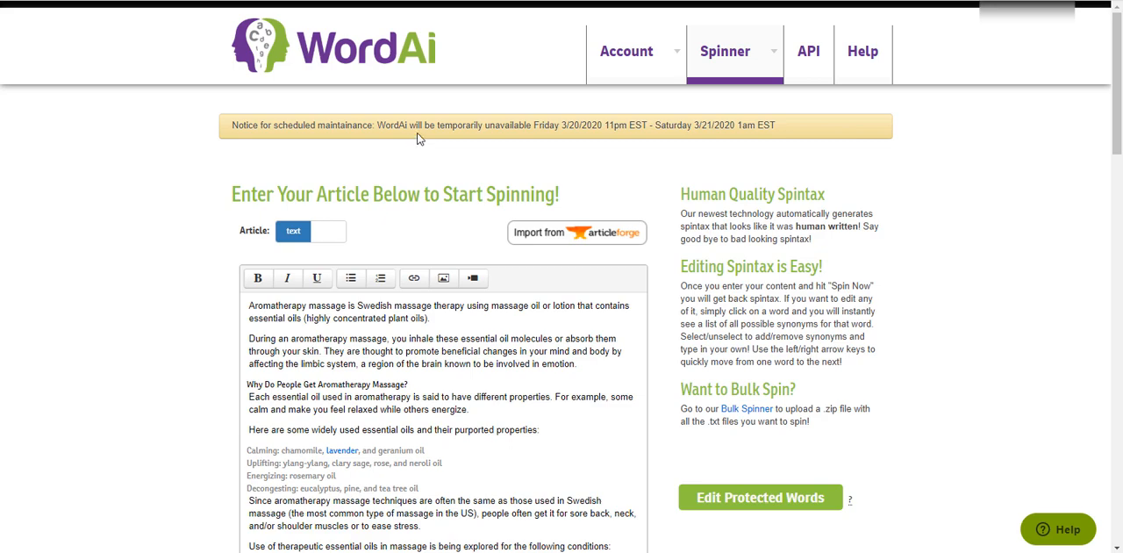
# - Switch to Article Forge, check the aromatherapy massage article settings and start creating the new article
pyautogui.click(357, 2)
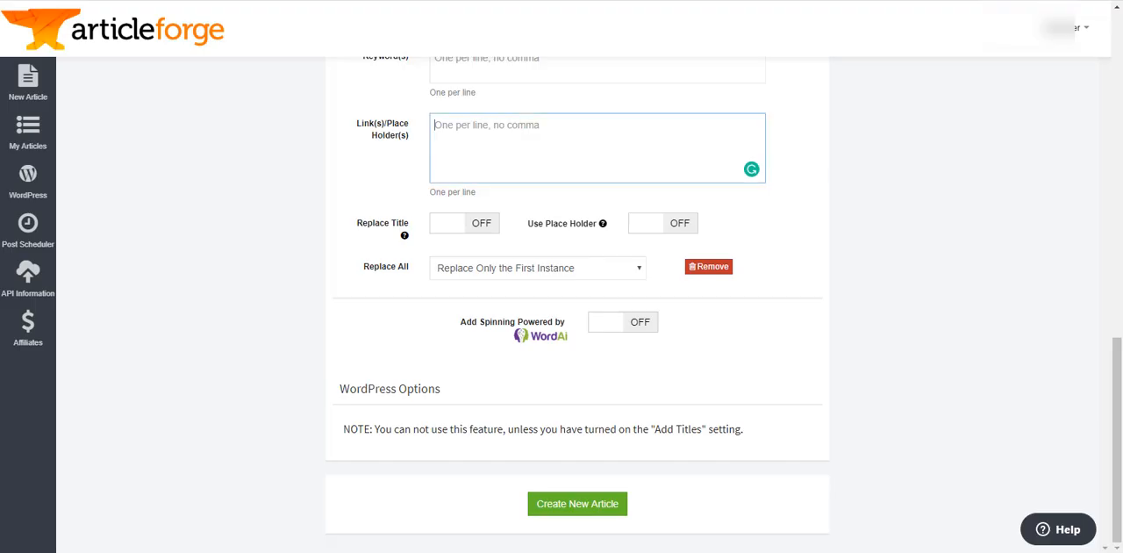
pyautogui.scroll(5, 693, 292)
pyautogui.scroll(7, 432, 188)
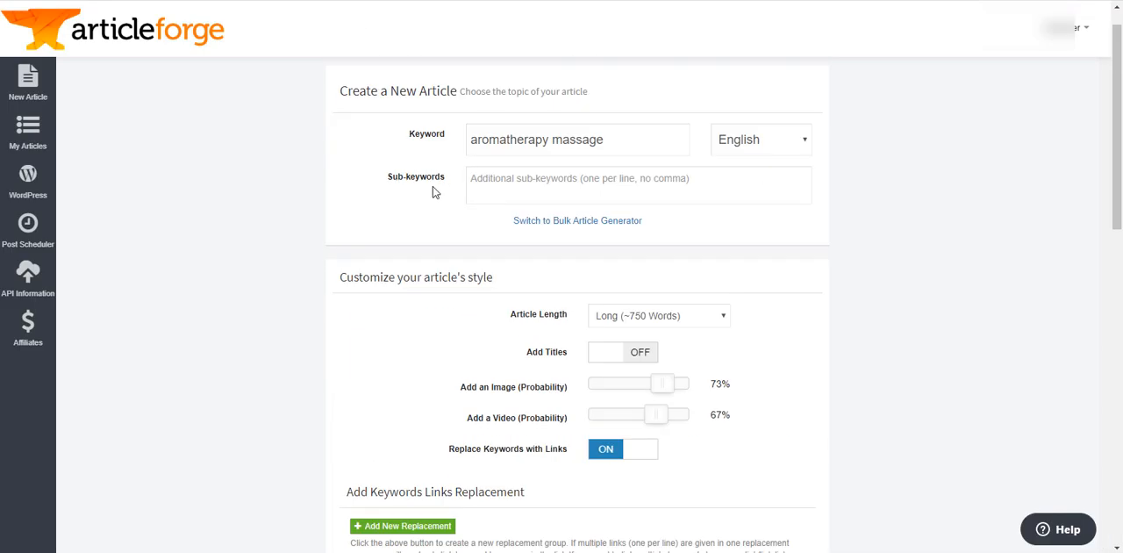
pyautogui.scroll(-12, 634, 257)
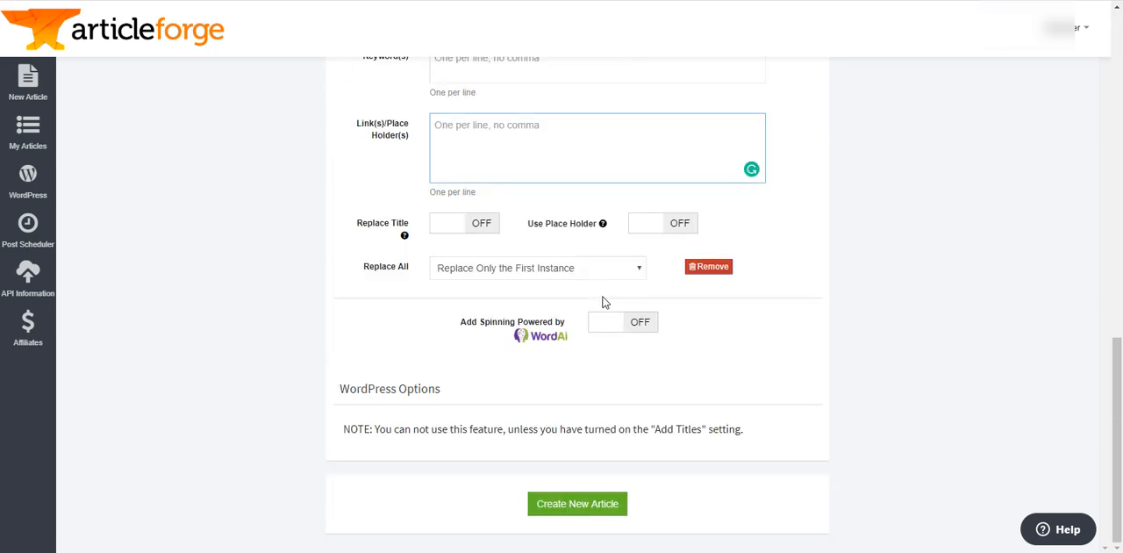
pyautogui.click(577, 507)
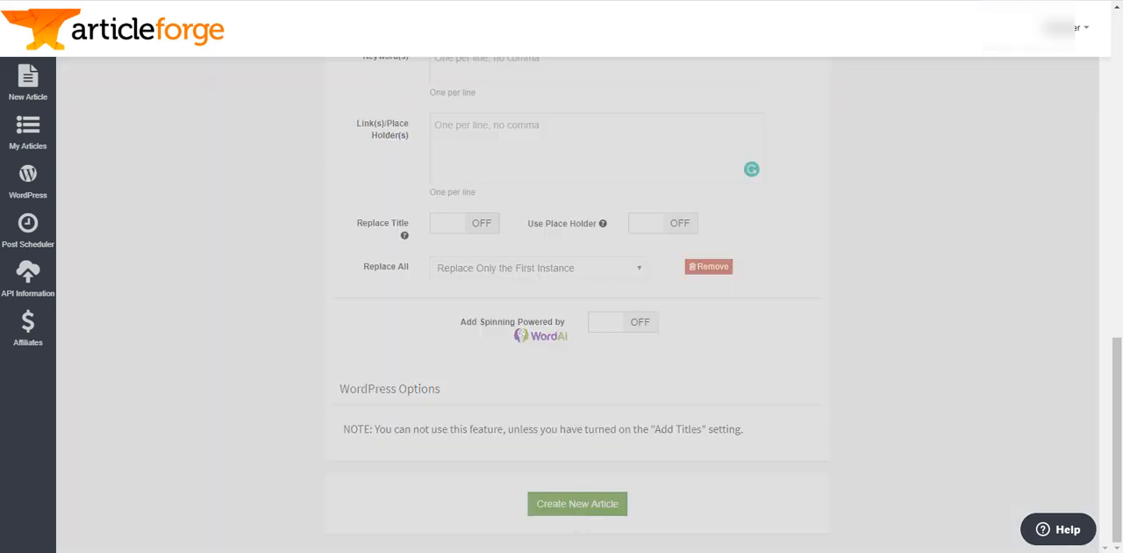
# - Switch to AI-Writer, start writing an article on aromatherapy massage and check the remaining trial days and computing units
pyautogui.click(474, 2)
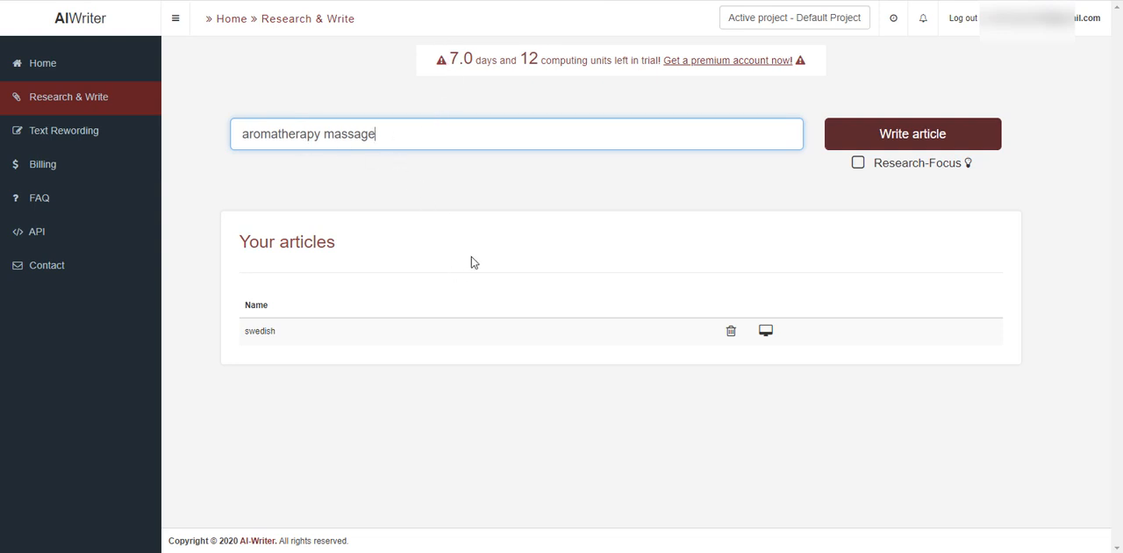
pyautogui.moveTo(399, 134); pyautogui.dragTo(240, 137)
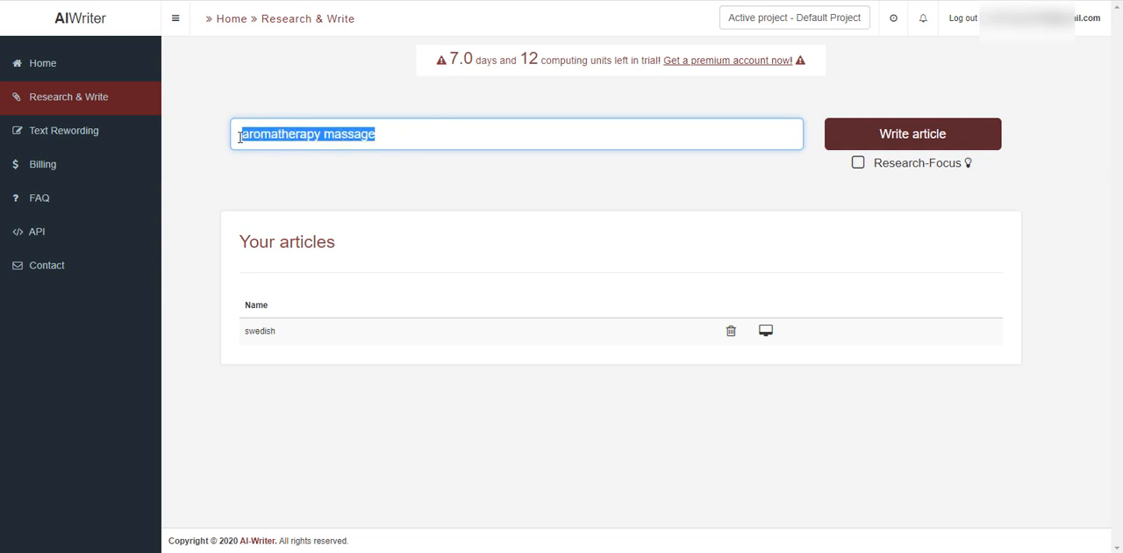
pyautogui.click(969, 138)
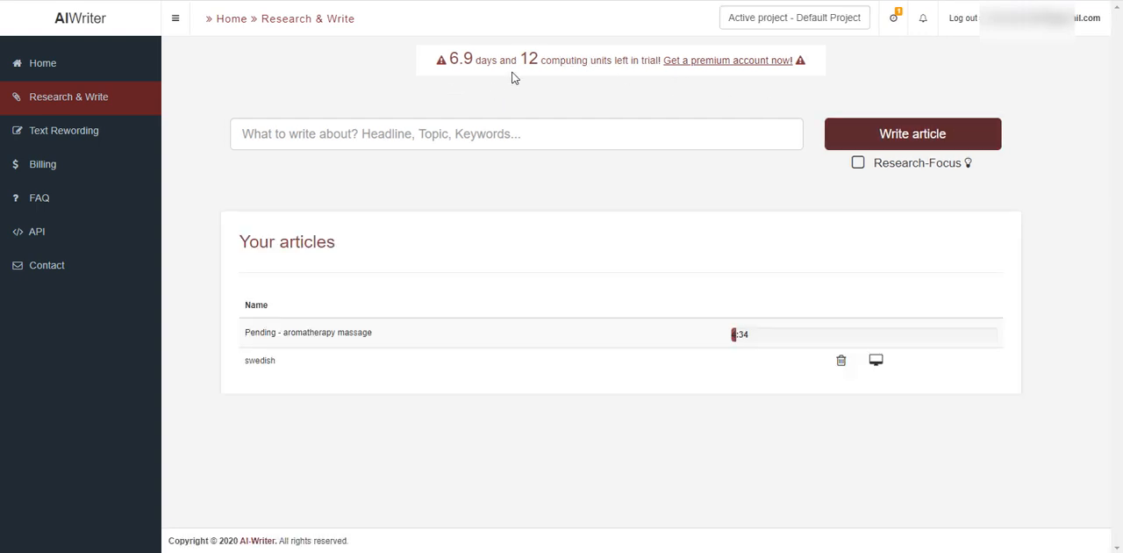
pyautogui.moveTo(520, 58); pyautogui.dragTo(538, 58)
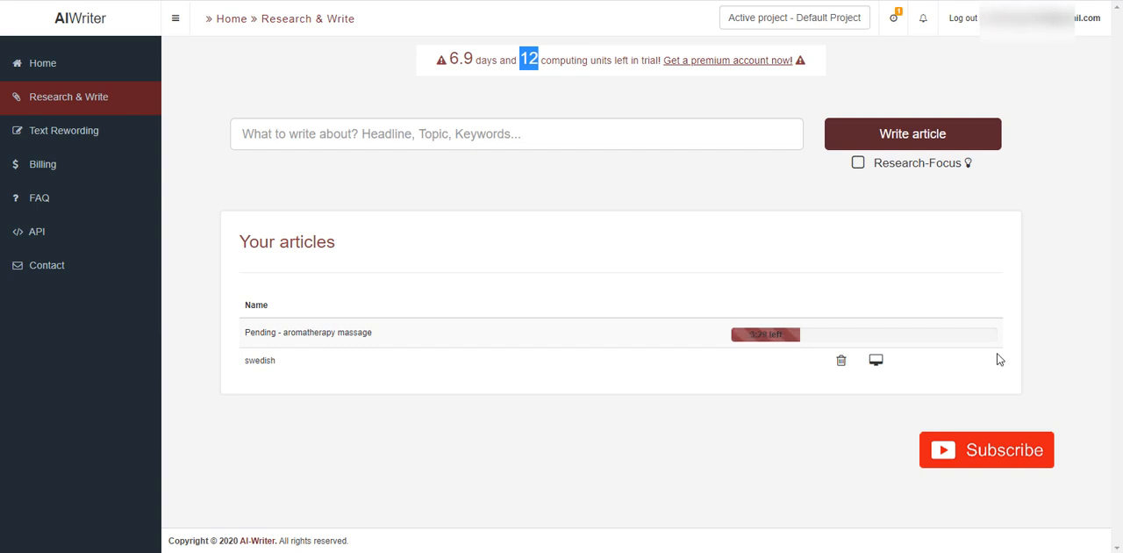
pyautogui.click(459, 60)
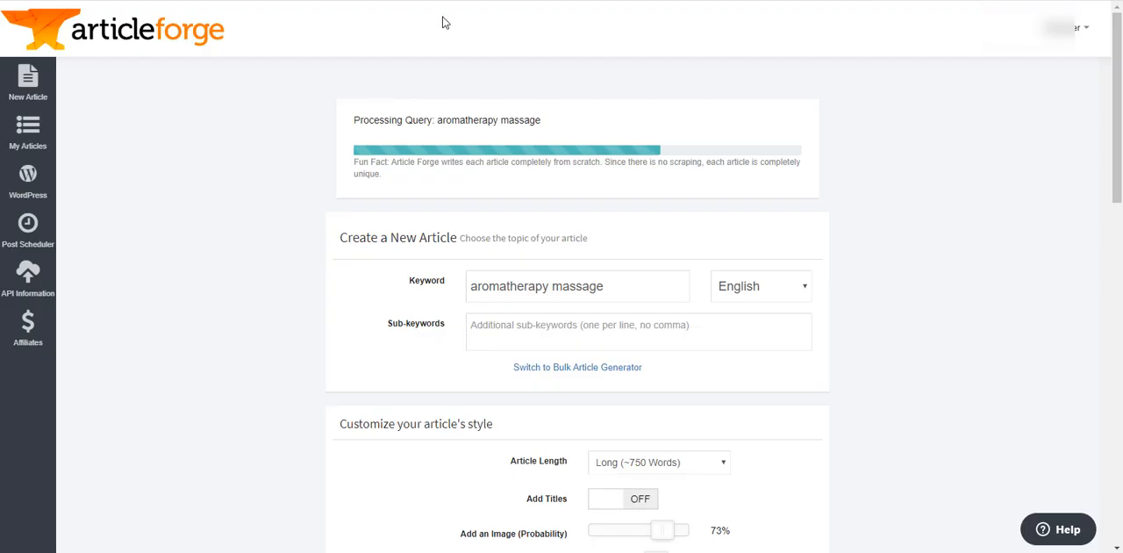
# - Return to Article Forge and review the article's keyword, style and link replacement settings while it is being generated
pyautogui.scroll(-5, 1005, 352)
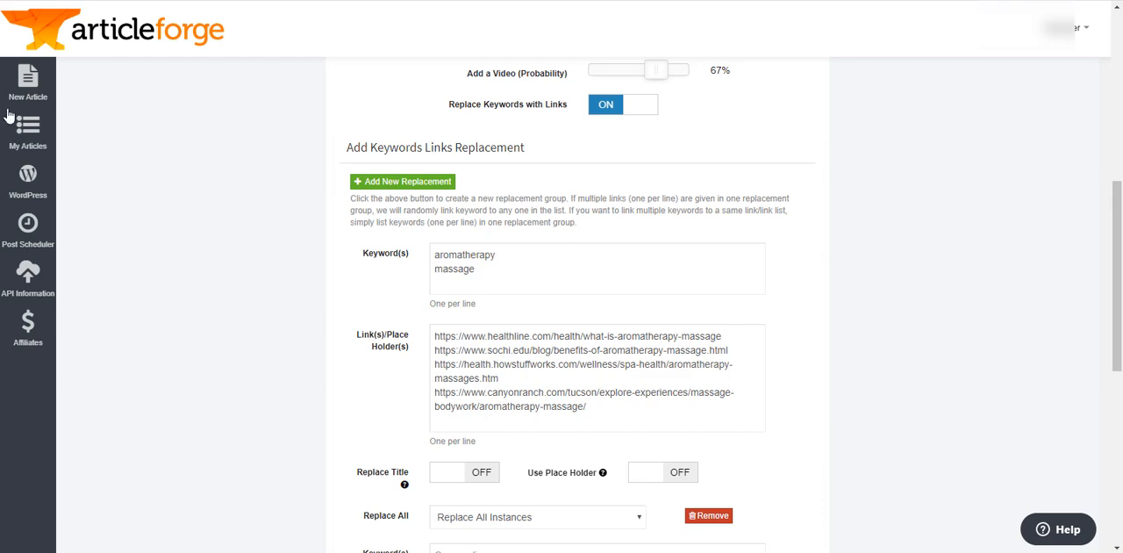
pyautogui.scroll(4, 916, 314)
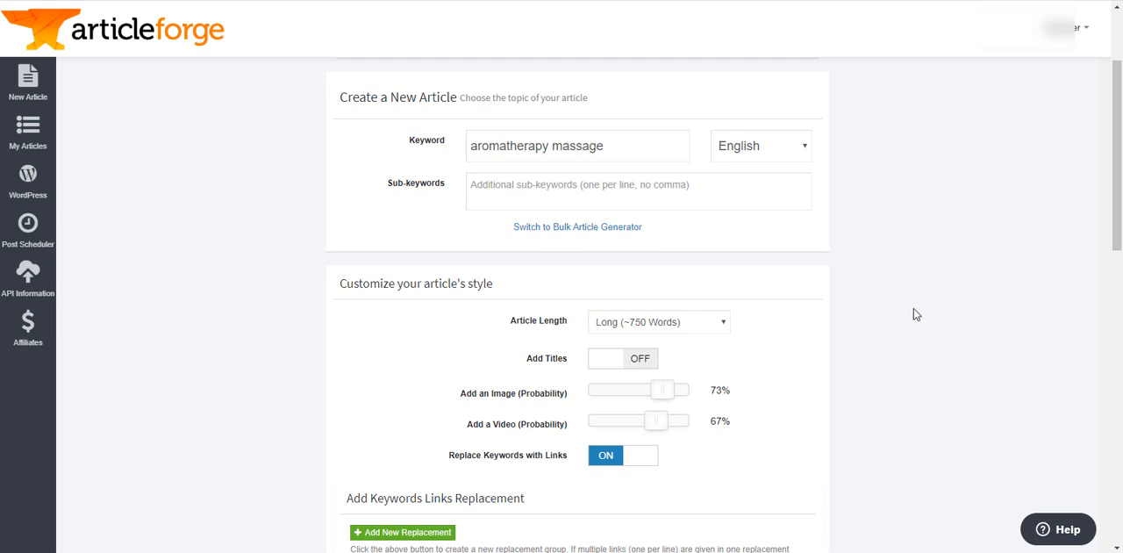
pyautogui.scroll(-3, 921, 360)
pyautogui.scroll(2, 912, 357)
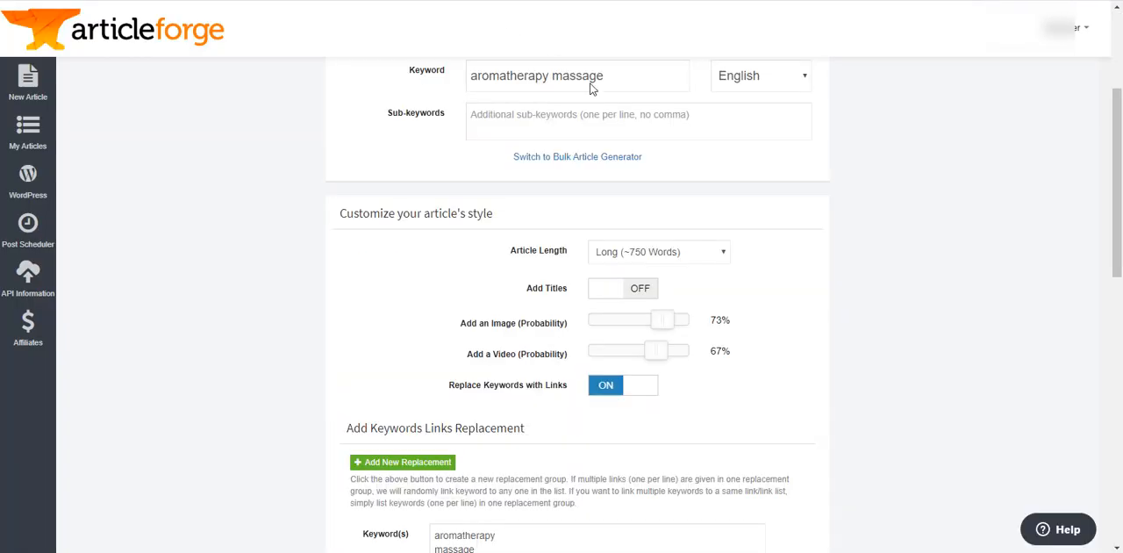
pyautogui.scroll(-9, 985, 360)
pyautogui.scroll(6, 986, 361)
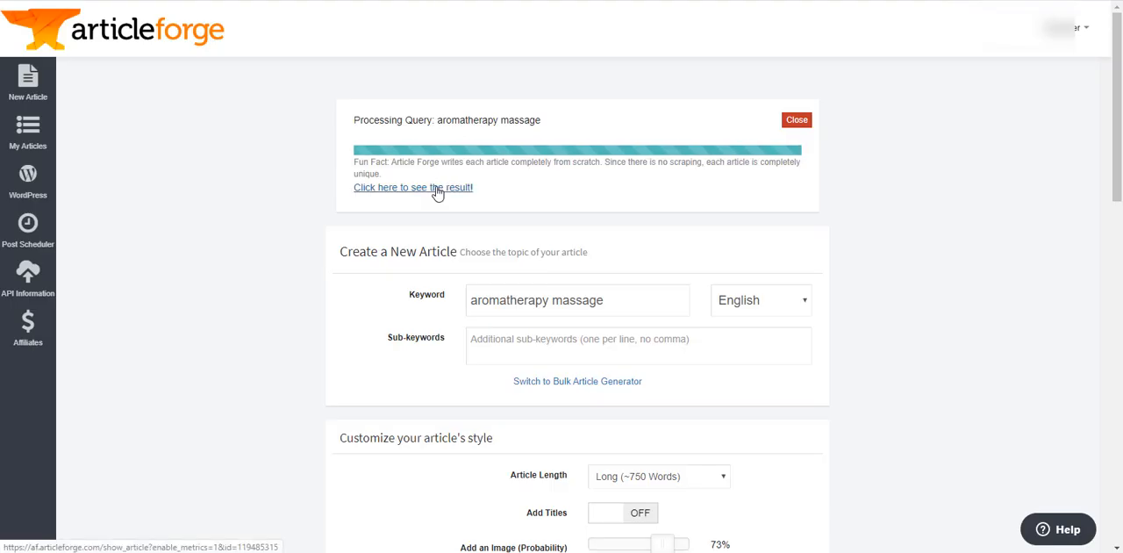
# - Open the generated aromatherapy massage article and read through its text and inserted keyword links
pyautogui.click(437, 191)
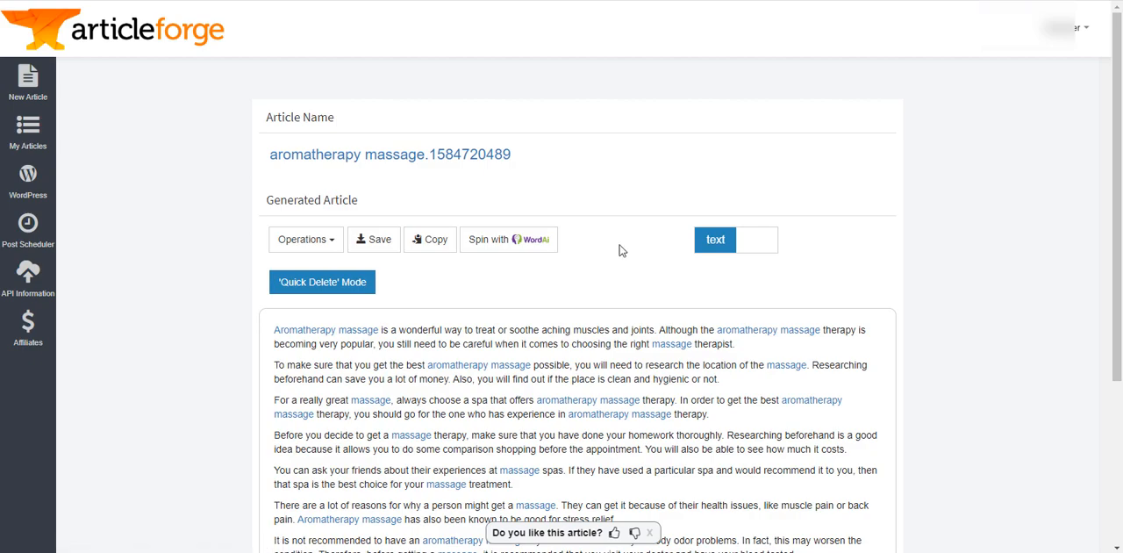
pyautogui.scroll(-1, 1100, 264)
pyautogui.scroll(-3, 1099, 259)
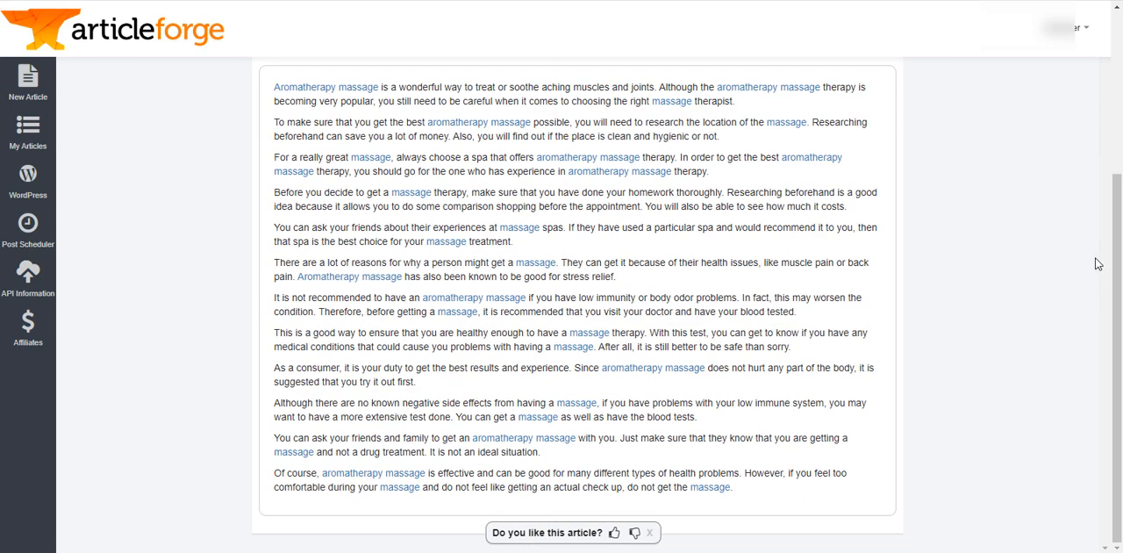
pyautogui.scroll(3, 1098, 259)
pyautogui.scroll(-2, 664, 293)
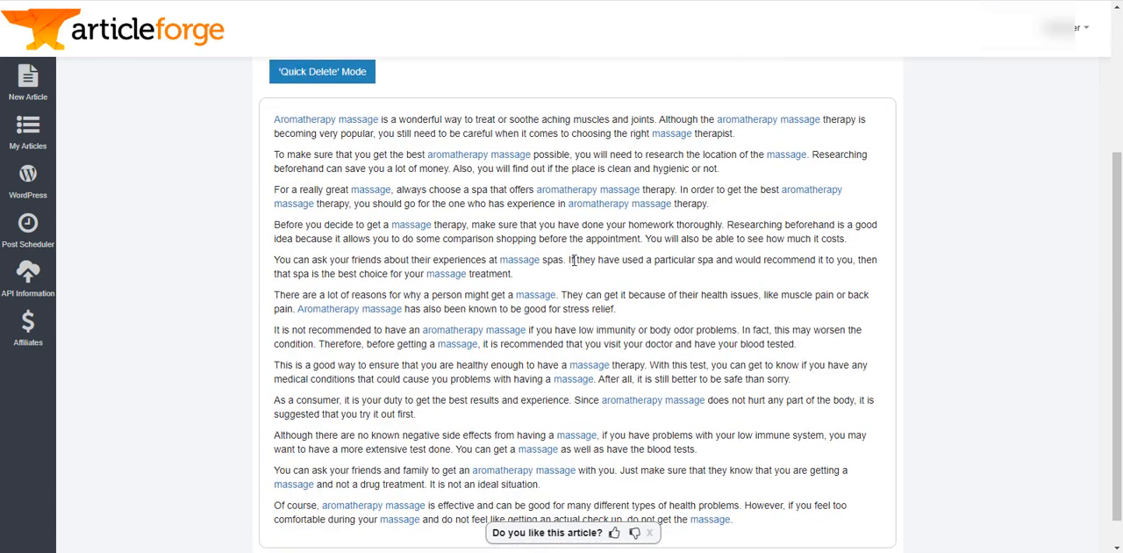
pyautogui.scroll(2, 533, 361)
pyautogui.scroll(-3, 533, 359)
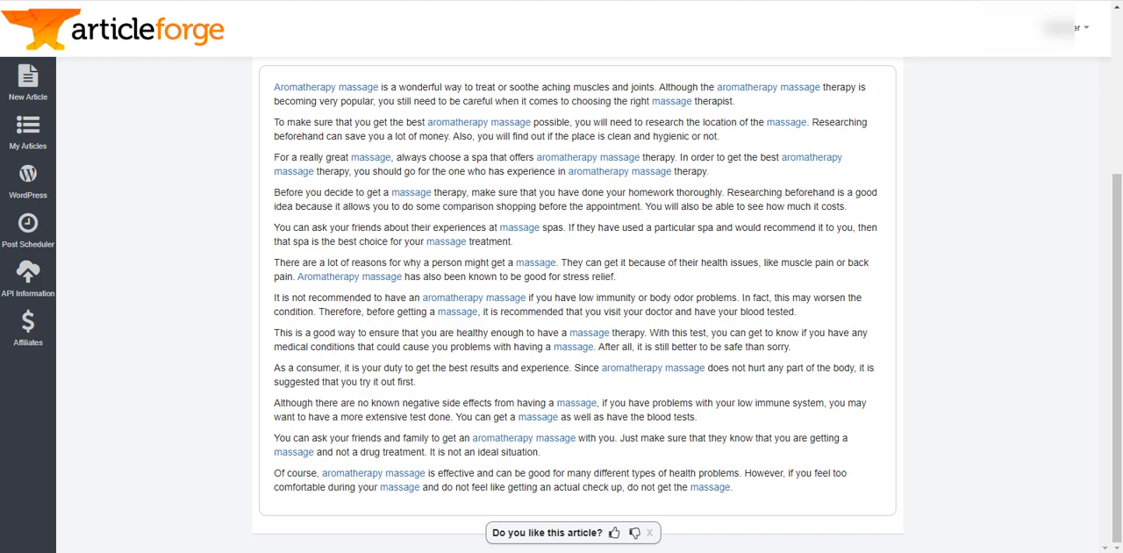
# - Switch to the WordPress site, look through the existing posts and start a new post
pyautogui.click(264, 0)
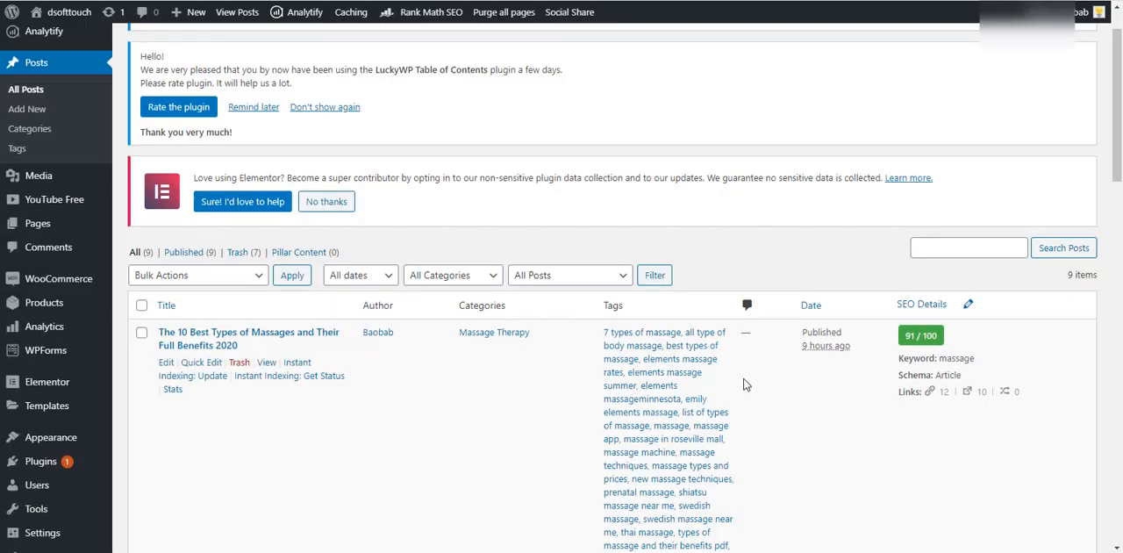
pyautogui.scroll(-15, 745, 383)
pyautogui.scroll(-3, 745, 383)
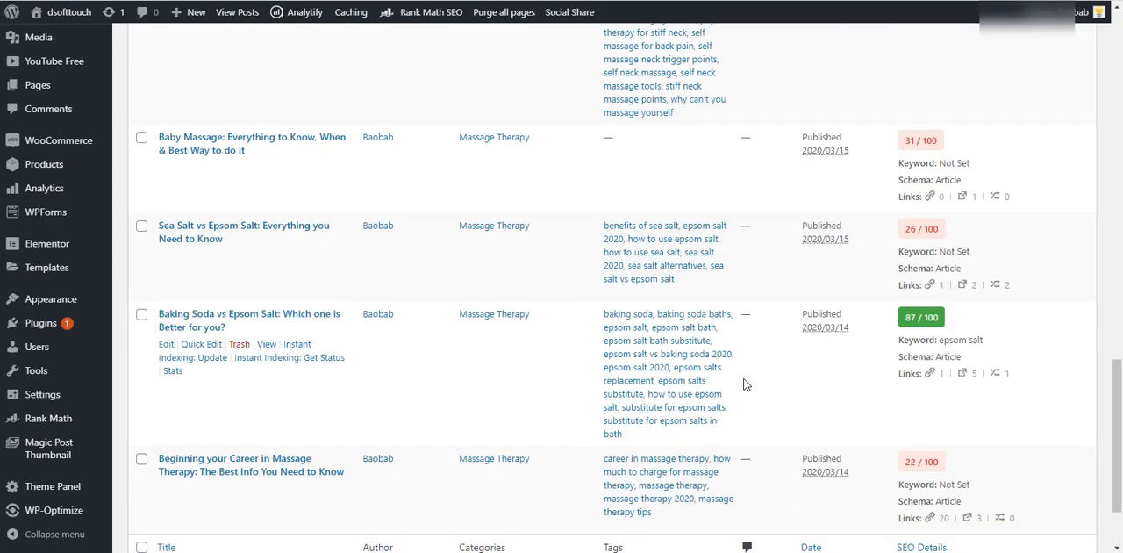
pyautogui.scroll(10, 743, 384)
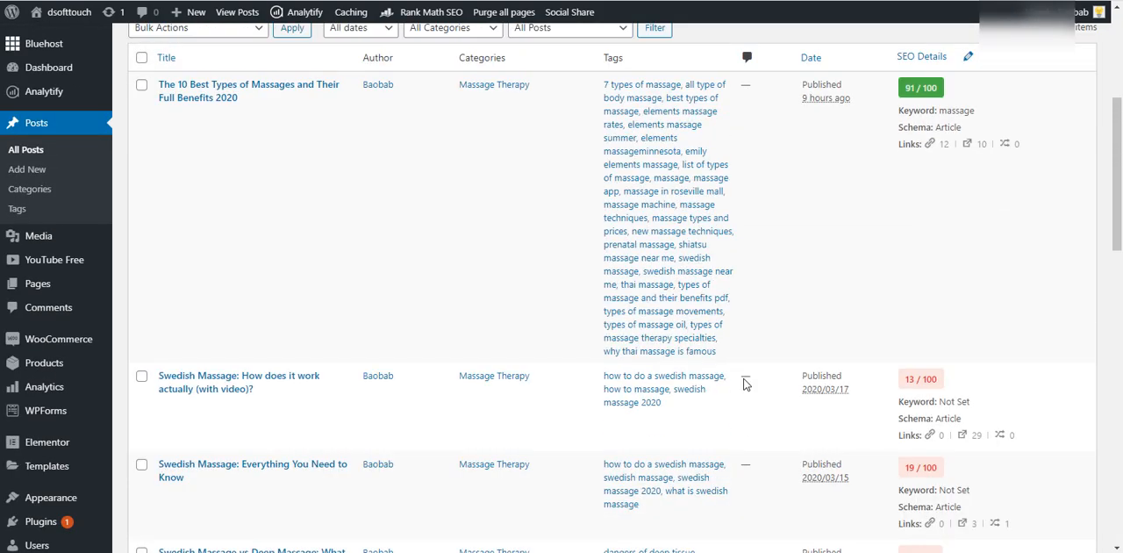
pyautogui.click(29, 169)
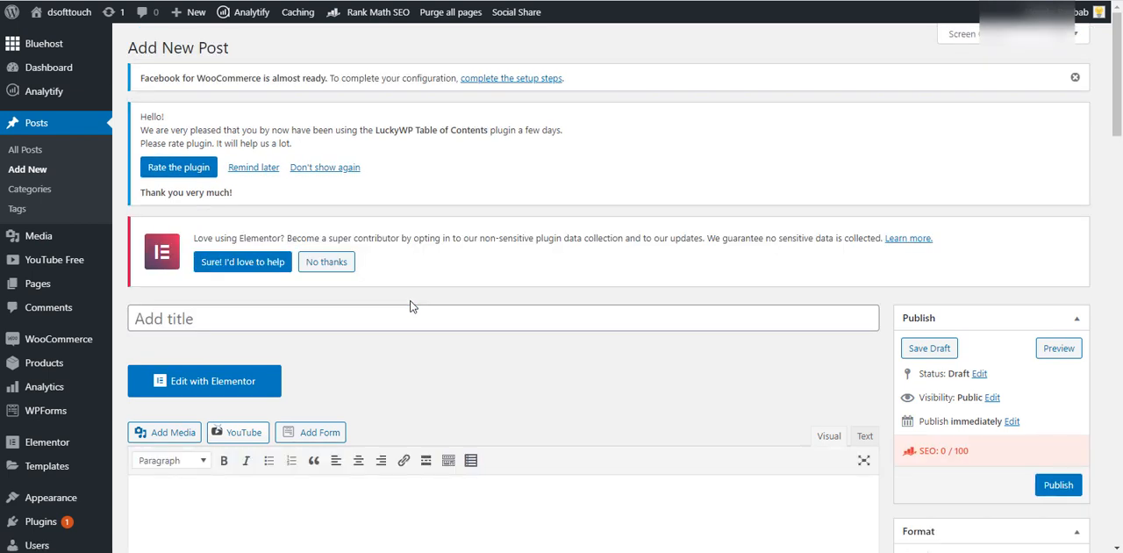
# - Title the new post "Aromatherapy Massage: What you need to know"
pyautogui.click(413, 316)
pyautogui.write('Aroma')
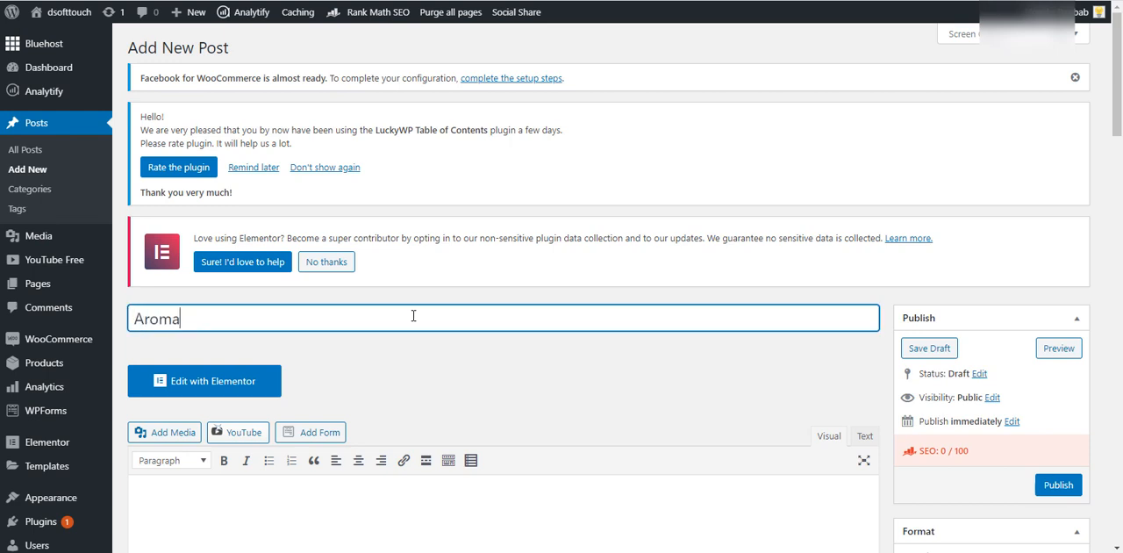
pyautogui.write('therapy Massage ')
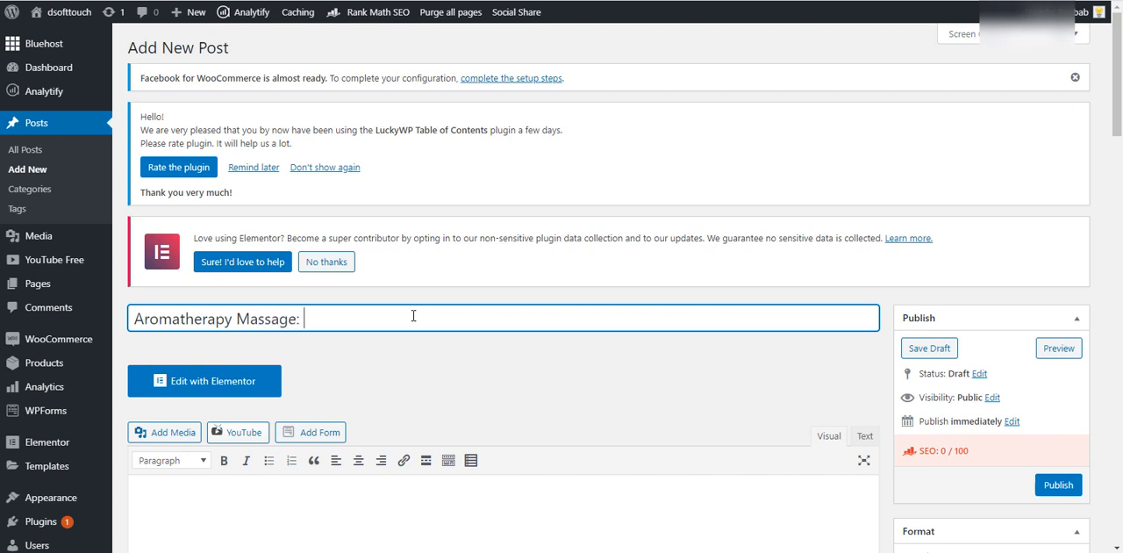
pyautogui.write('Ever')
pyautogui.press('BackSpace')
pyautogui.press('BackSpace')
pyautogui.write('What you need to know')
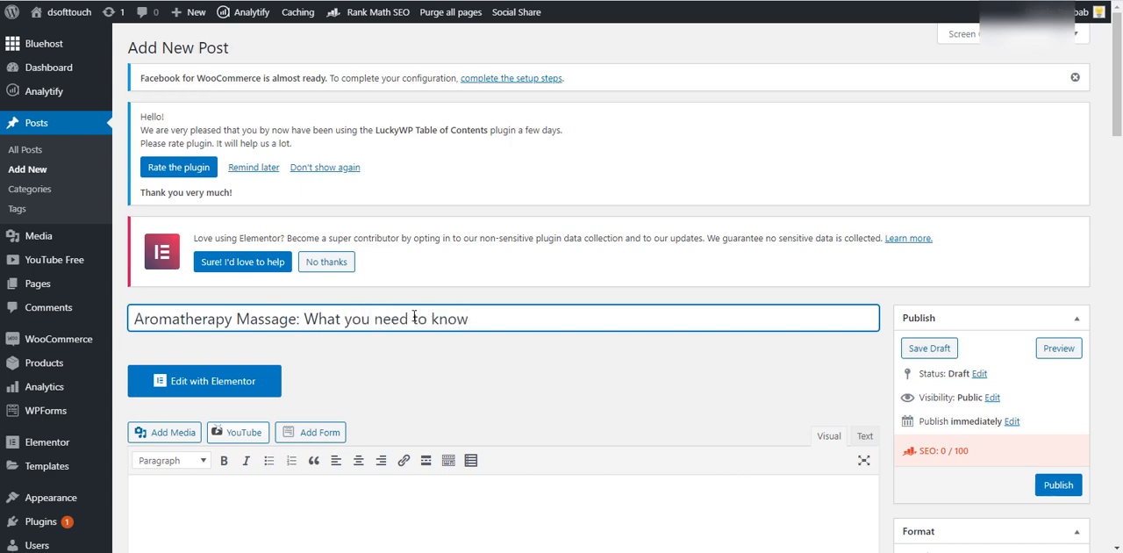
# - Append 2020 to the end of the post title and place the cursor in the empty post body
pyautogui.scroll(-2, 451, 359)
pyautogui.click(451, 359)
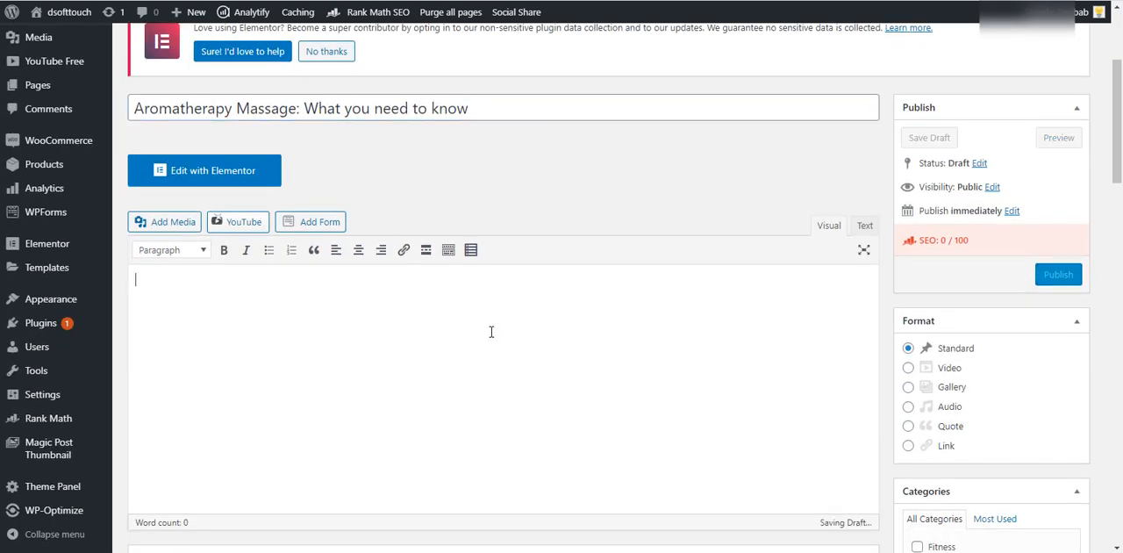
pyautogui.click(528, 102)
pyautogui.write('2020')
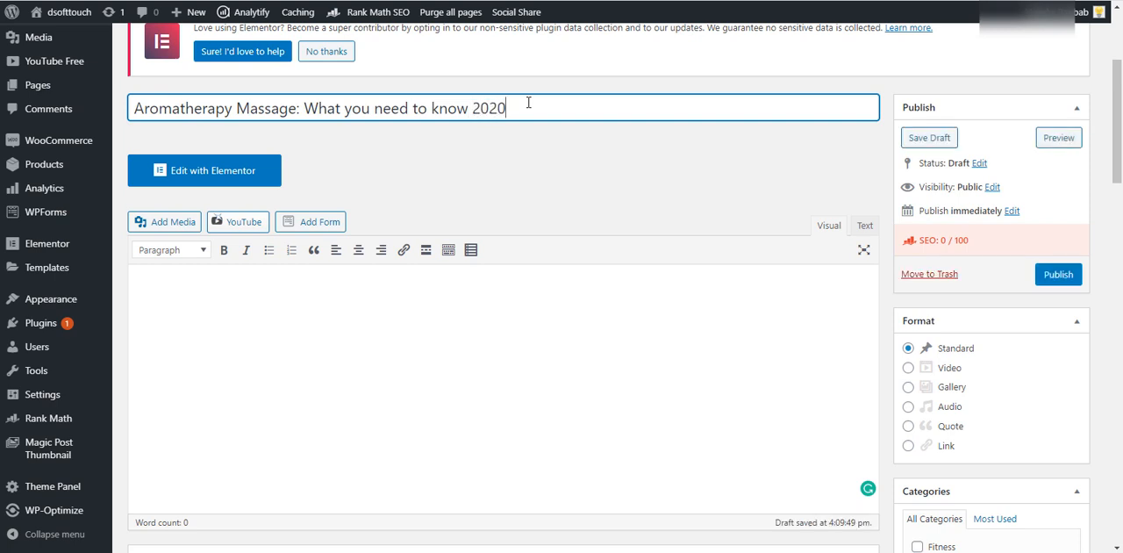
pyautogui.click(397, 347)
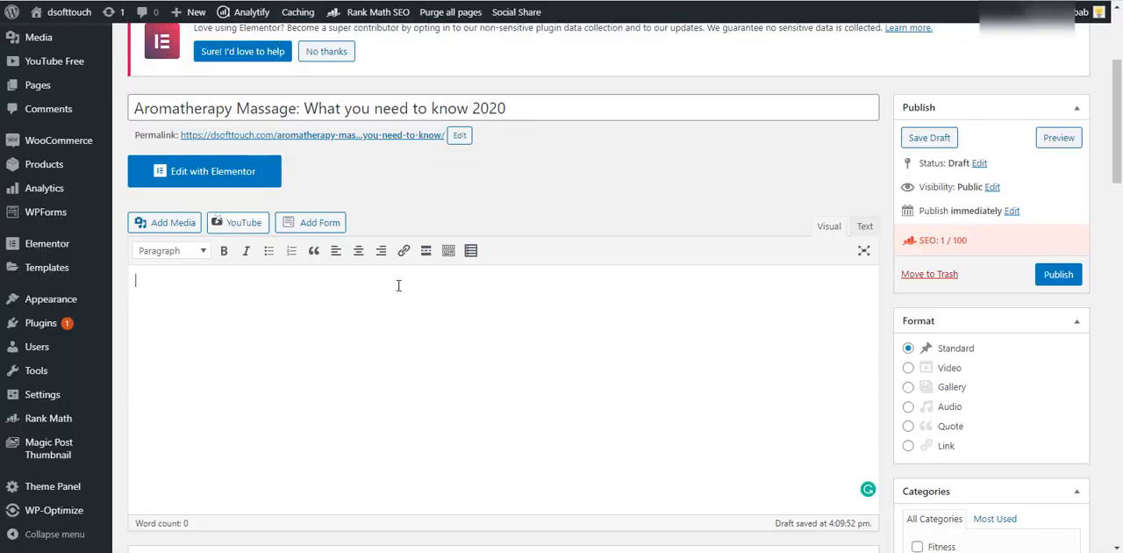
pyautogui.click(249, 278)
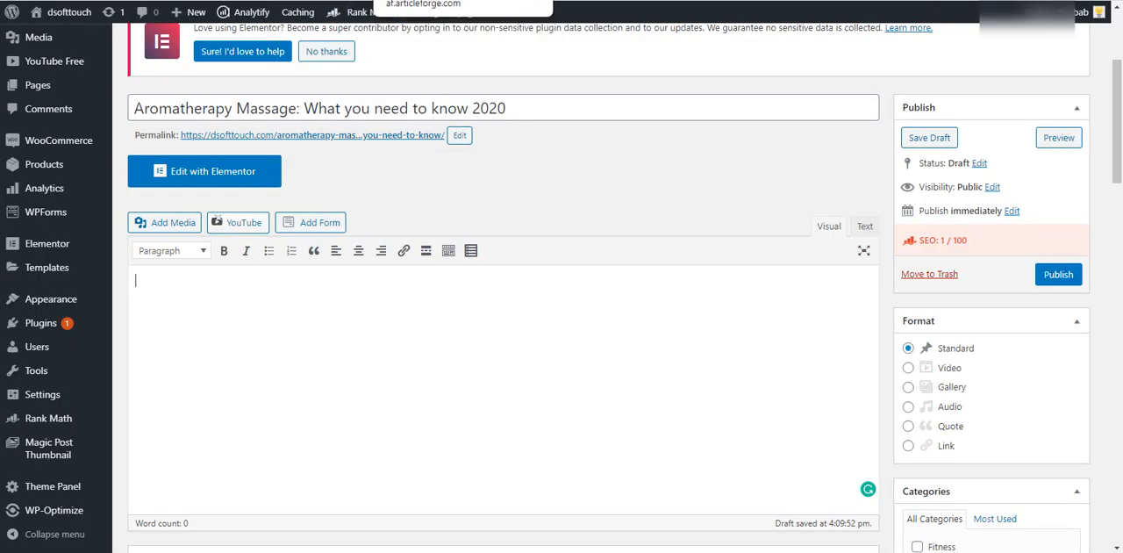
# - Switch to the generated article in Article Forge, show it as HTML and copy its code
pyautogui.click(399, 0)
pyautogui.scroll(3, 500, 203)
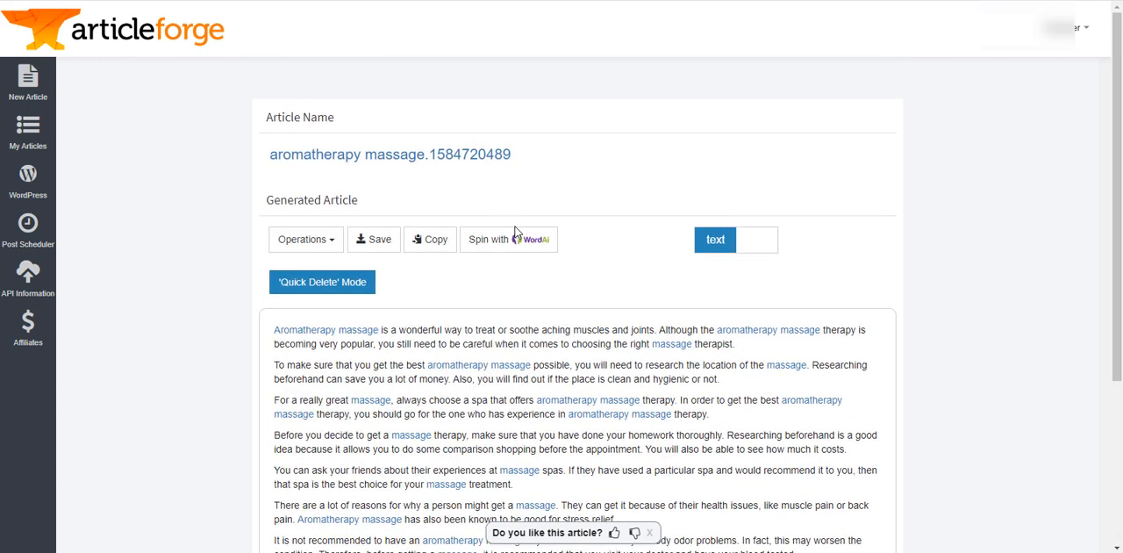
pyautogui.click(761, 246)
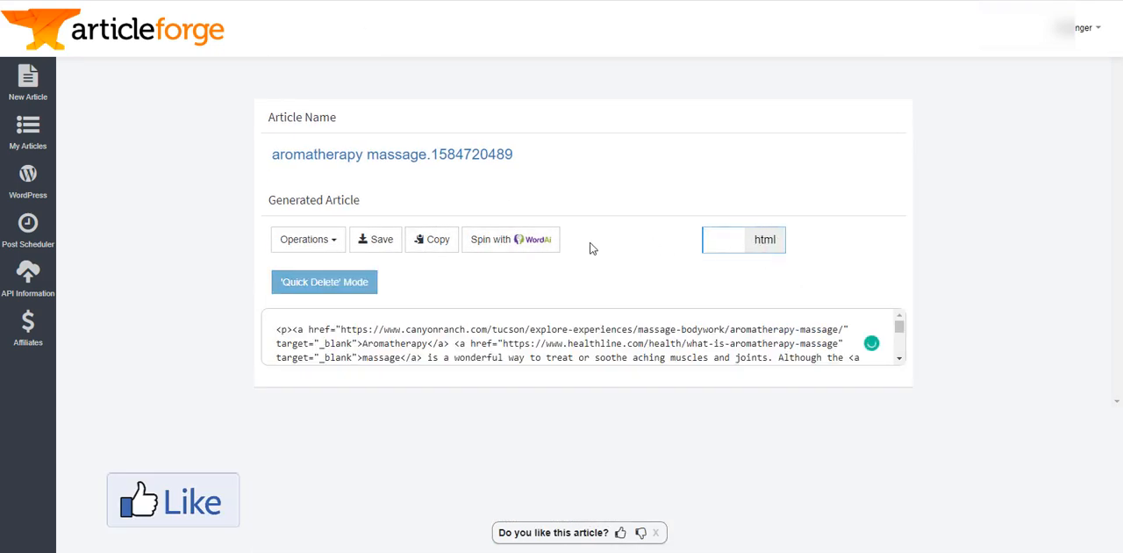
pyautogui.click(436, 246)
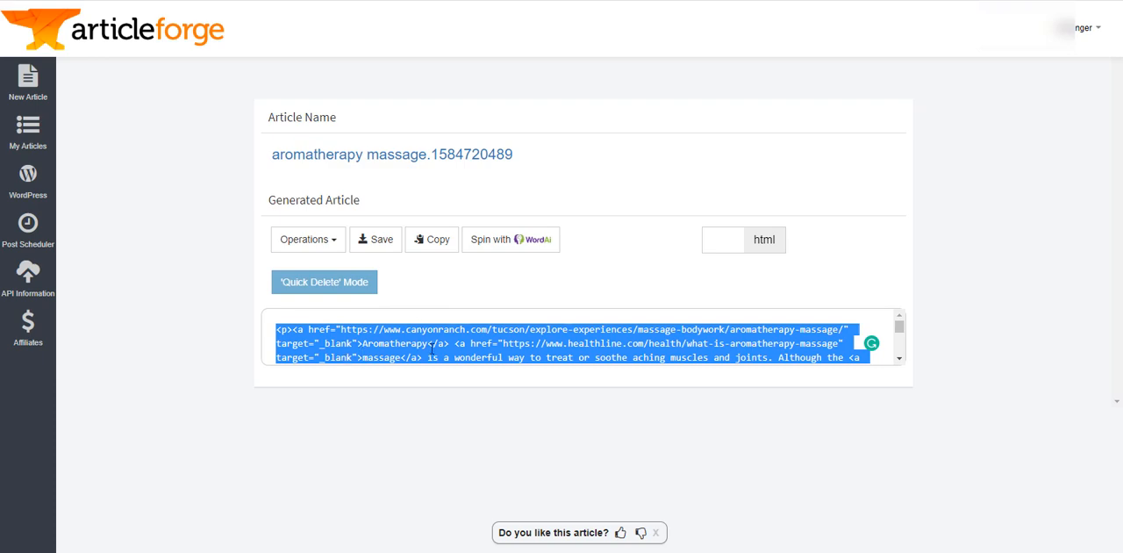
# - Look over the WordPress blogs connected to Article Forge and return to the new post's editor in WordPress
pyautogui.scroll(-2, 457, 349)
pyautogui.scroll(2, 609, 343)
pyautogui.scroll(-2, 518, 338)
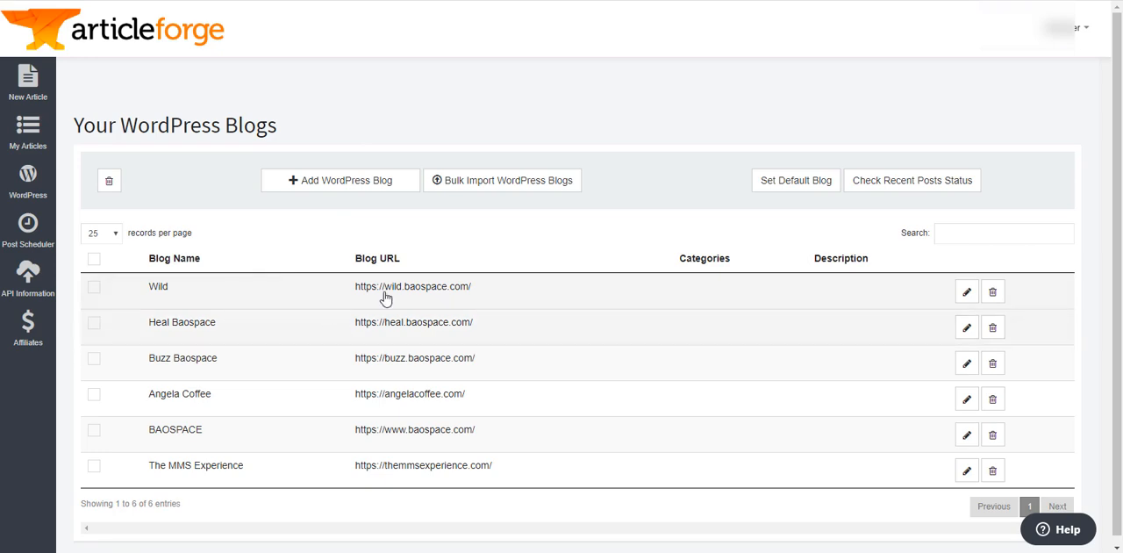
pyautogui.scroll(-1, 464, 324)
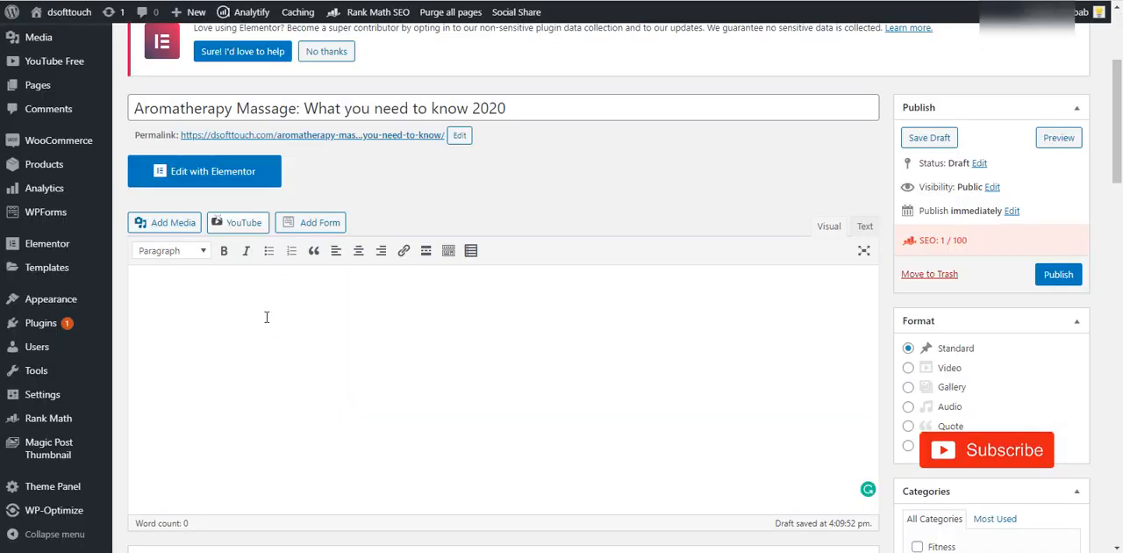
# - Paste the copied Article Forge HTML into the post body's code view and return to the visual view
pyautogui.click(864, 225)
pyautogui.hotkey('ctrl', 'v')
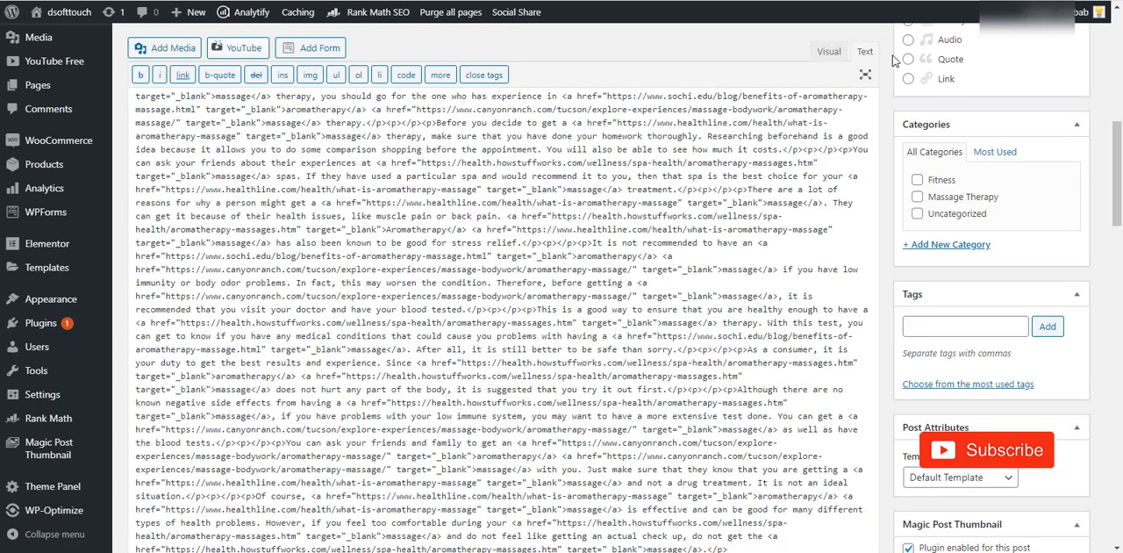
pyautogui.click(828, 52)
pyautogui.scroll(10, 559, 260)
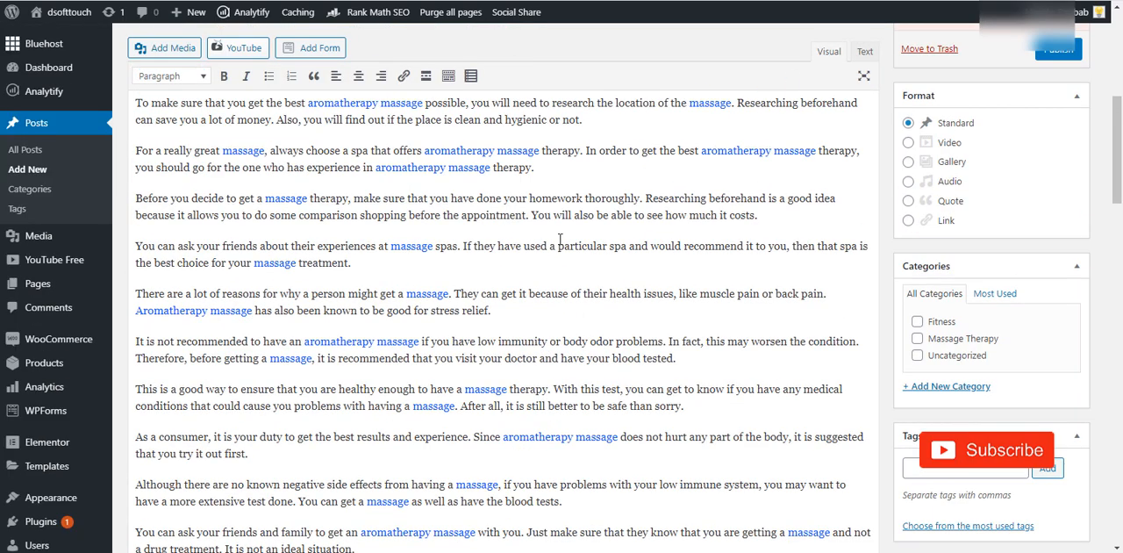
# - Add blank space and a horizontal divider line made of dashes below the article's last paragraph
pyautogui.scroll(-10, 253, 410)
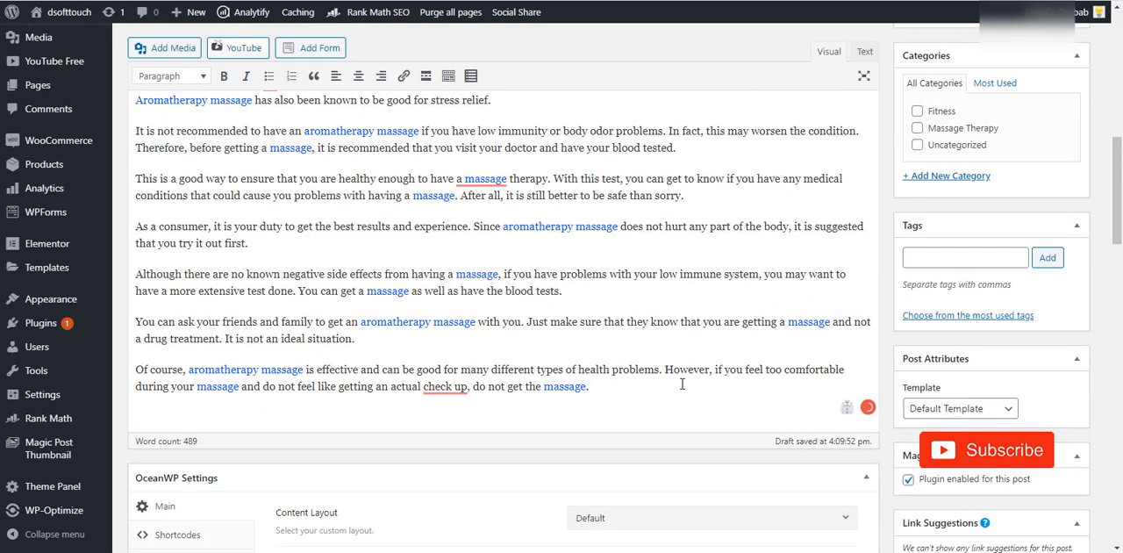
pyautogui.press('Return')
pyautogui.press('Return')
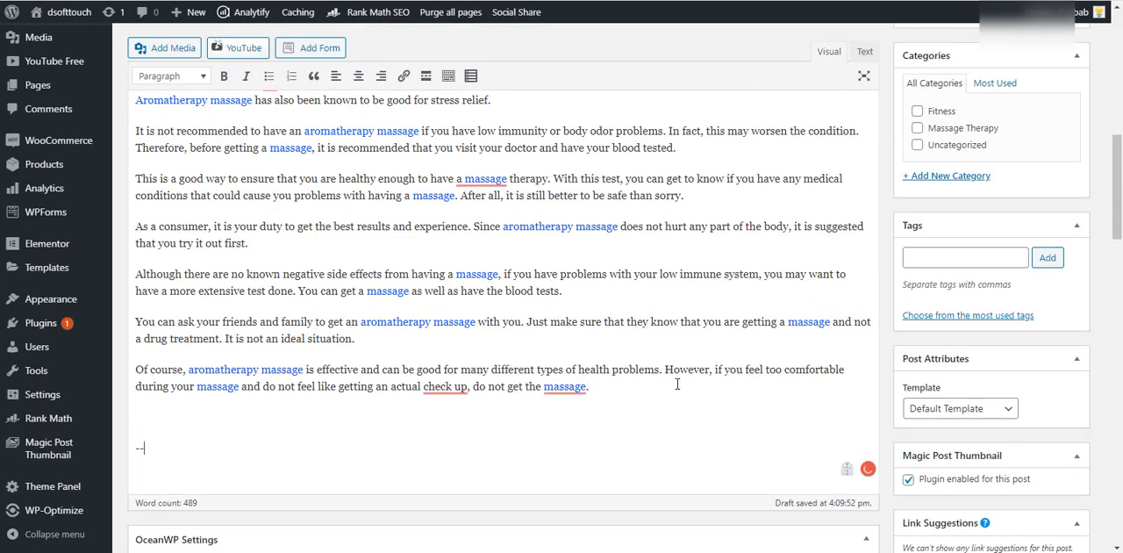
pyautogui.write('---------')
pyautogui.press('Return')
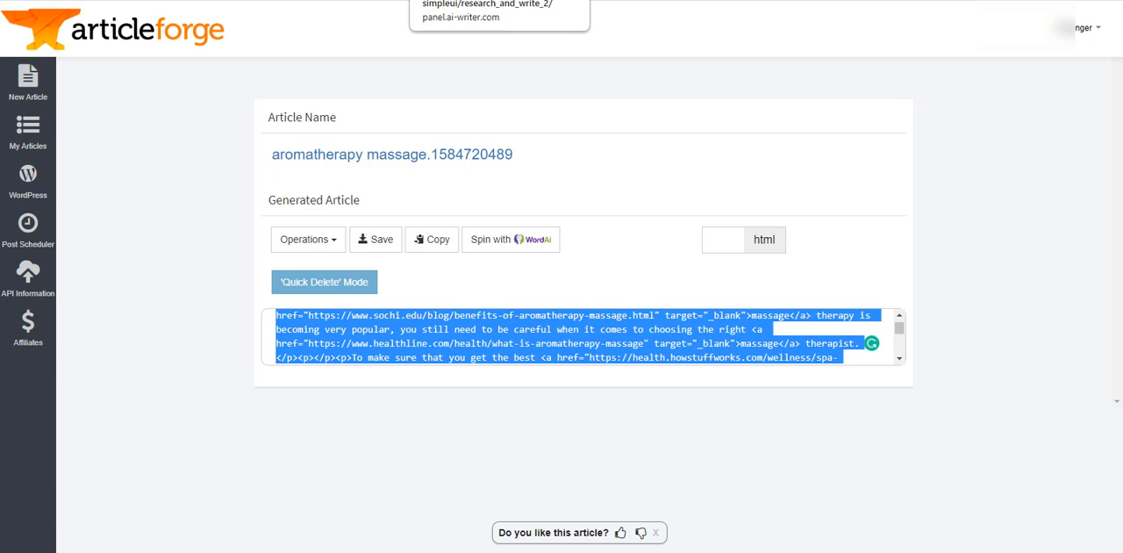
# - Switch to AI-Writer, open the generated "aromatherapy massage" article and skim it from beginning to end
pyautogui.click(431, 0)
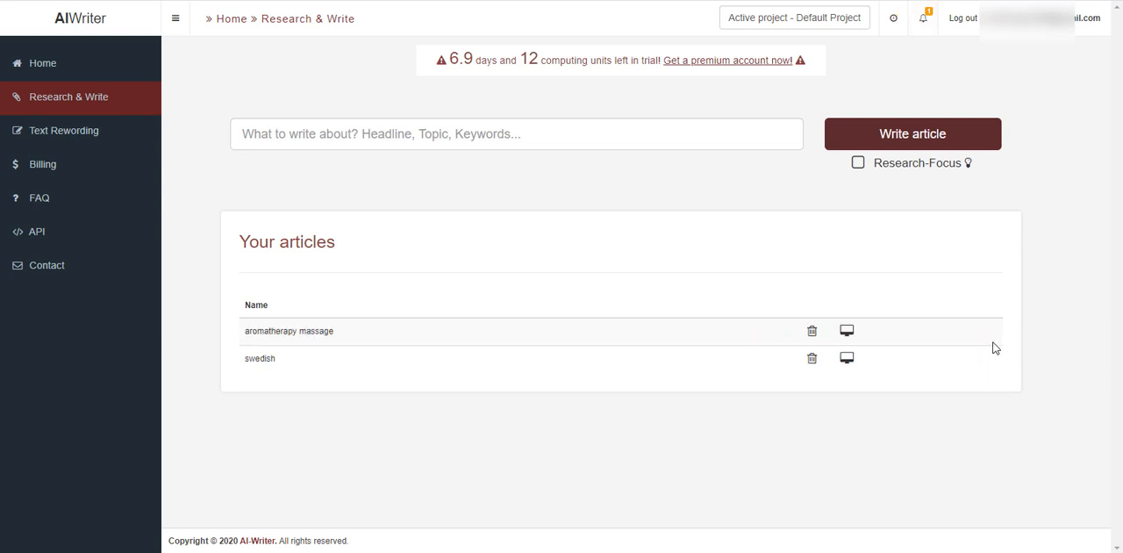
pyautogui.click(845, 330)
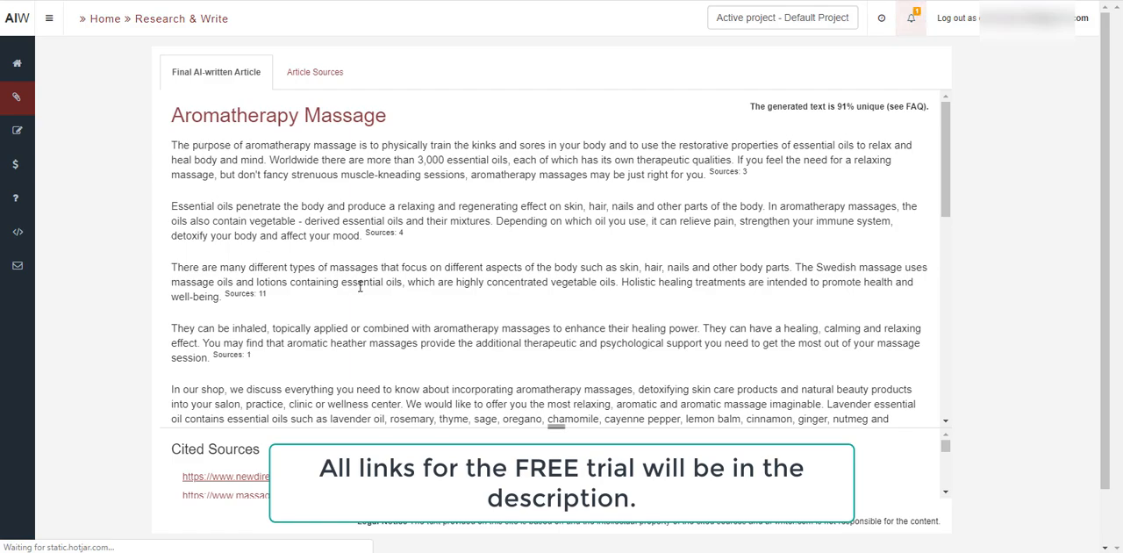
pyautogui.scroll(-10, 665, 294)
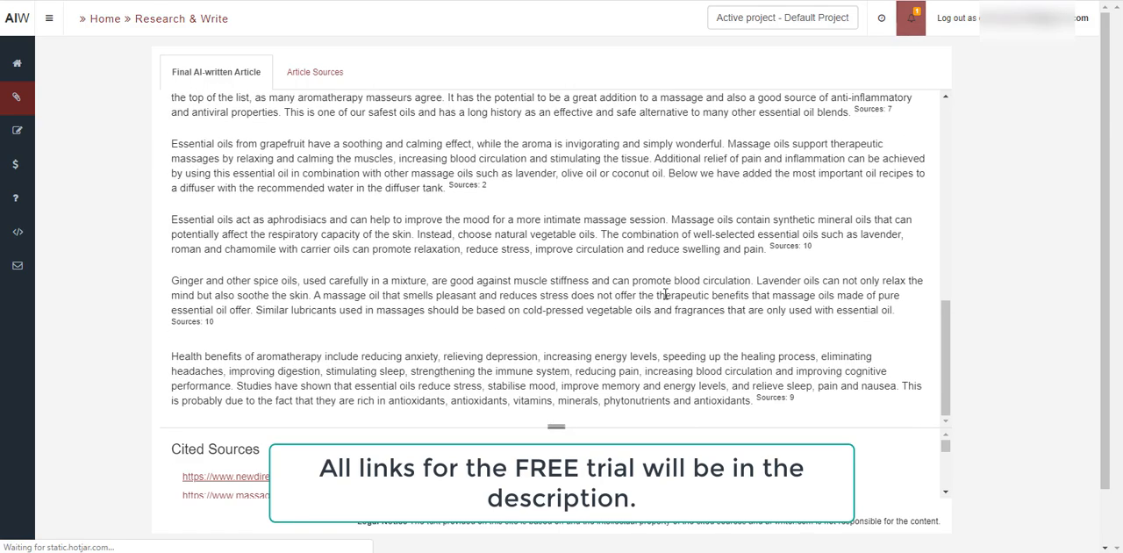
pyautogui.scroll(10, 665, 294)
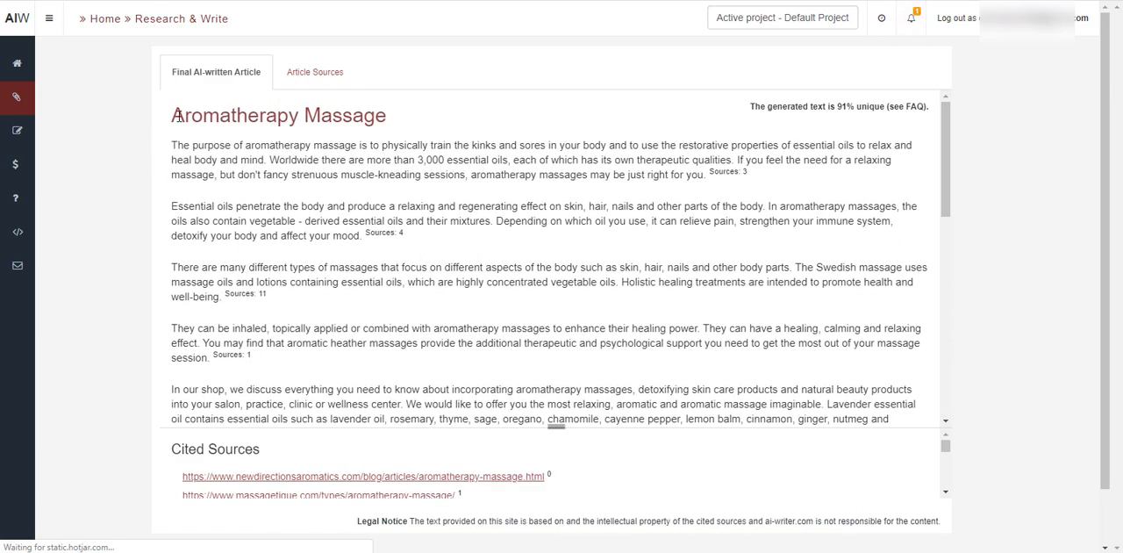
# - Select the whole AI-Writer article from its "Aromatherapy Massage" heading to the last paragraph and copy it
pyautogui.moveTo(176, 115); pyautogui.dragTo(801, 404)
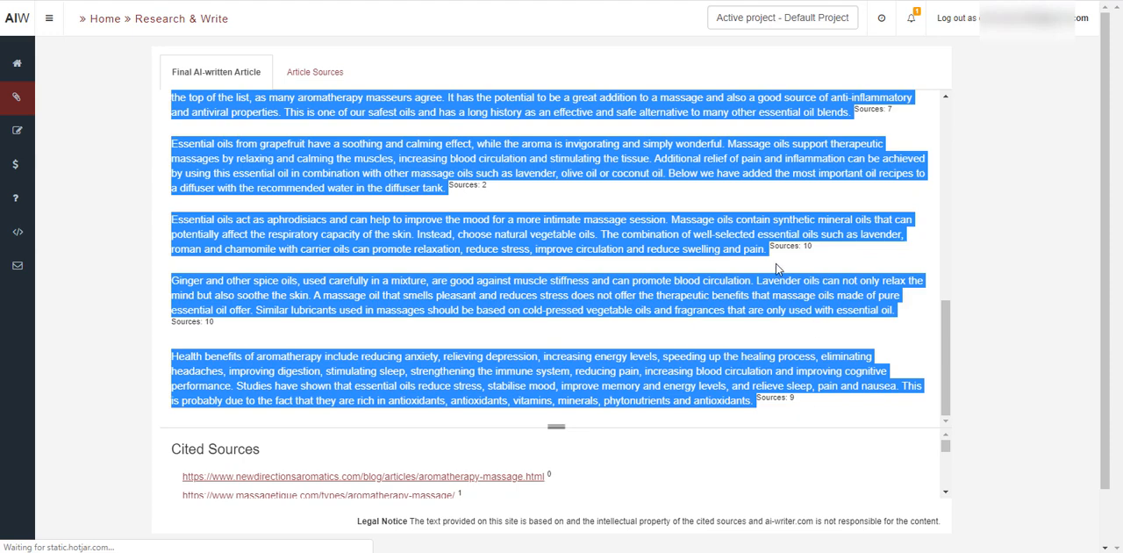
pyautogui.scroll(-1, 819, 307)
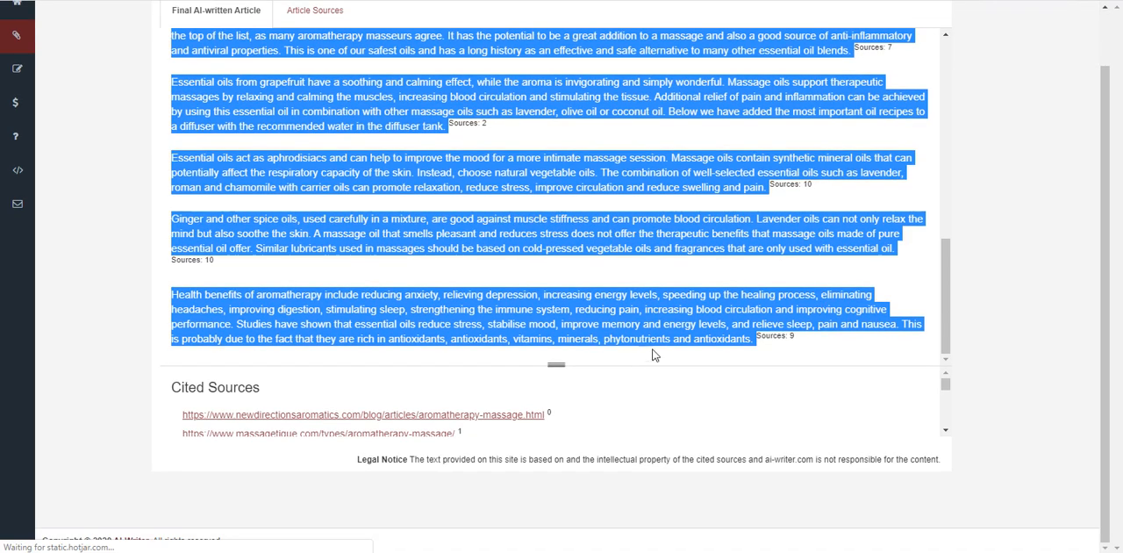
pyautogui.scroll(1, 1010, 348)
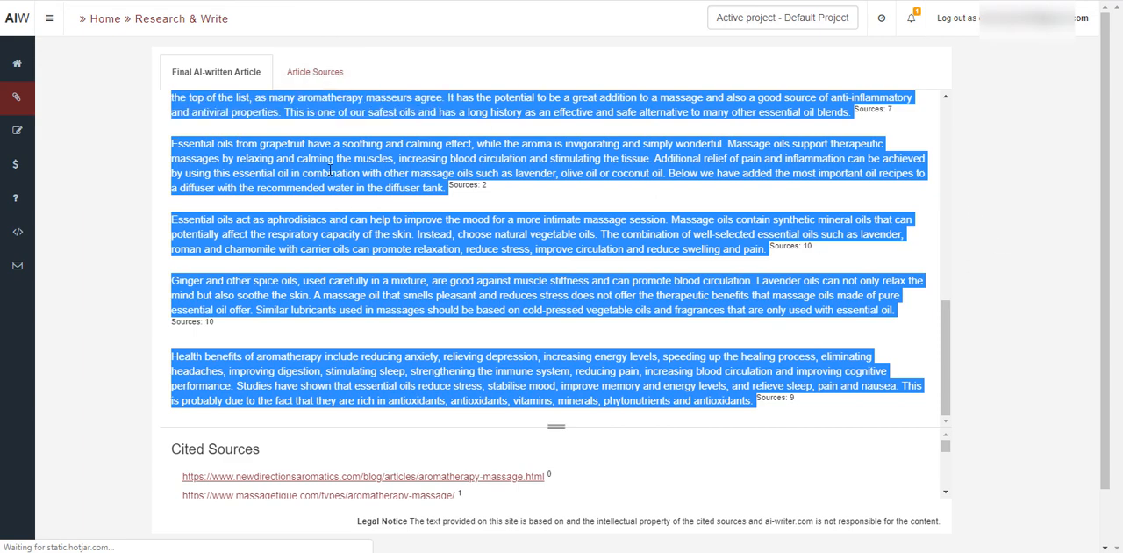
pyautogui.rightClick(329, 164)
pyautogui.click(360, 175)
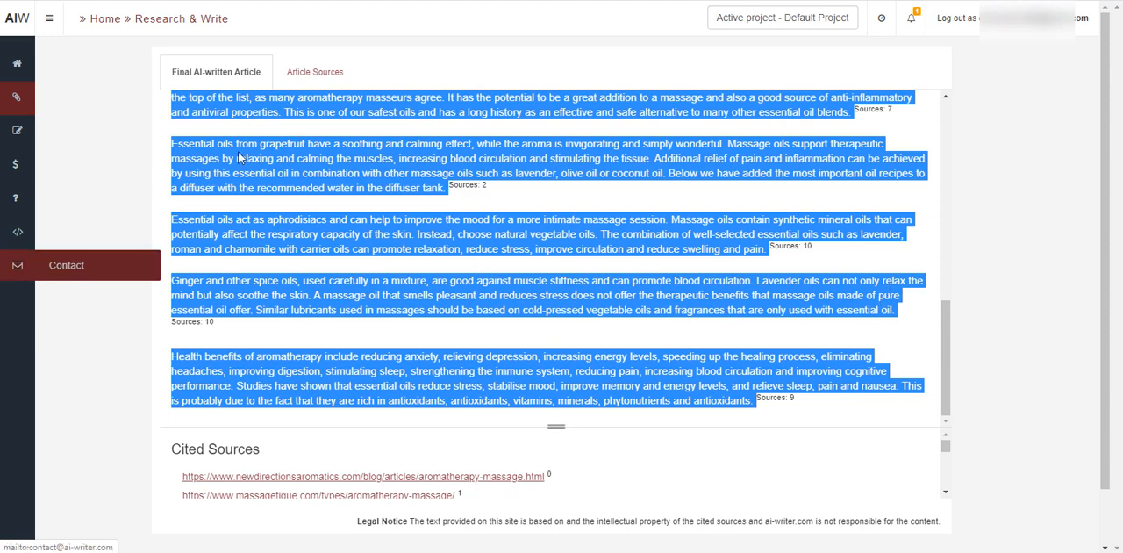
# - Paste the AI-Writer article below the divider line in the WordPress post and check its source markers
pyautogui.click(386, 0)
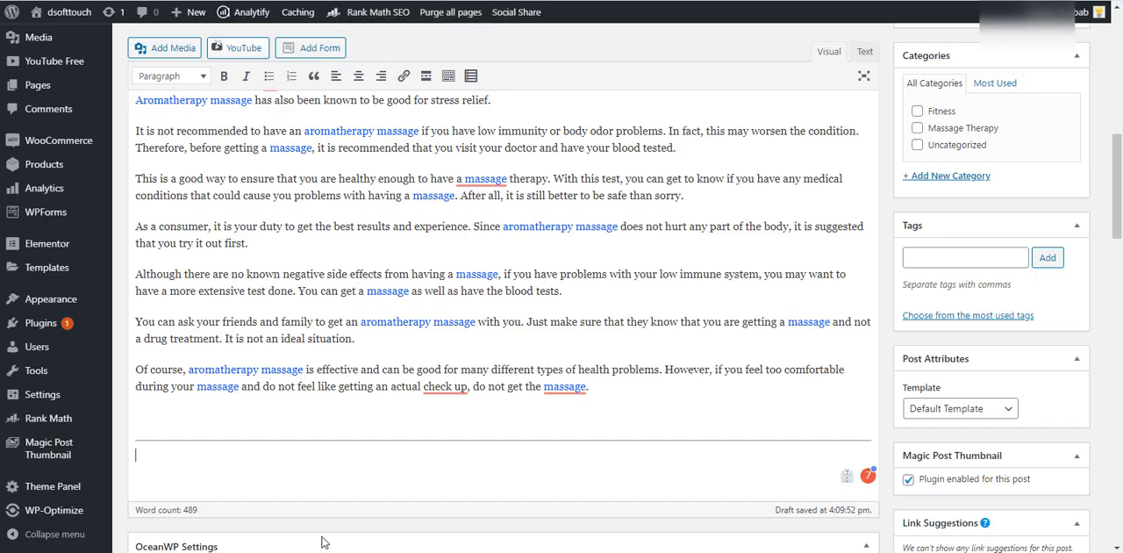
pyautogui.hotkey('ctrl', 'v')
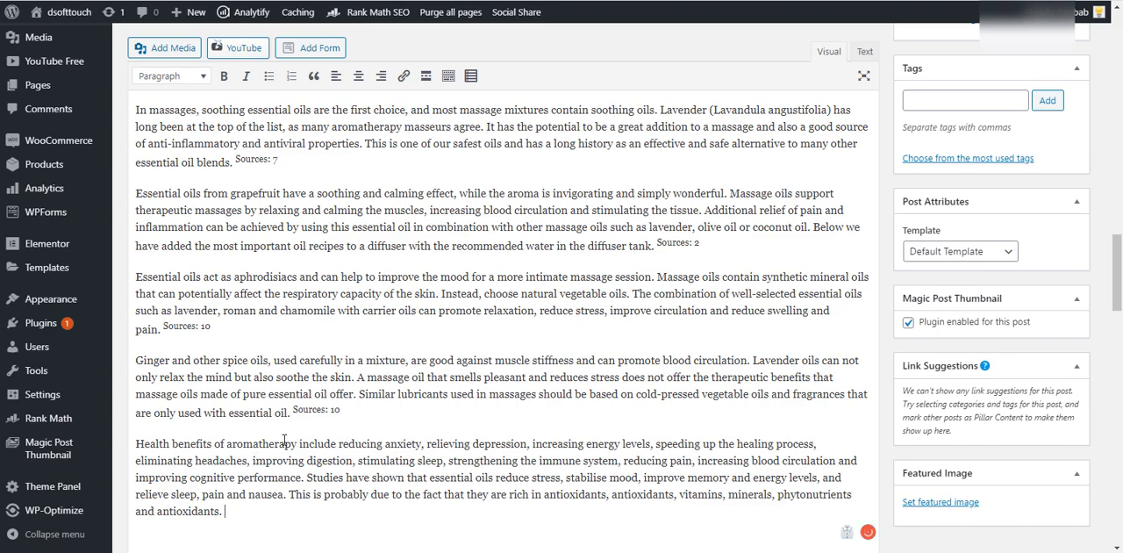
pyautogui.scroll(1, 361, 503)
pyautogui.scroll(-3, 360, 503)
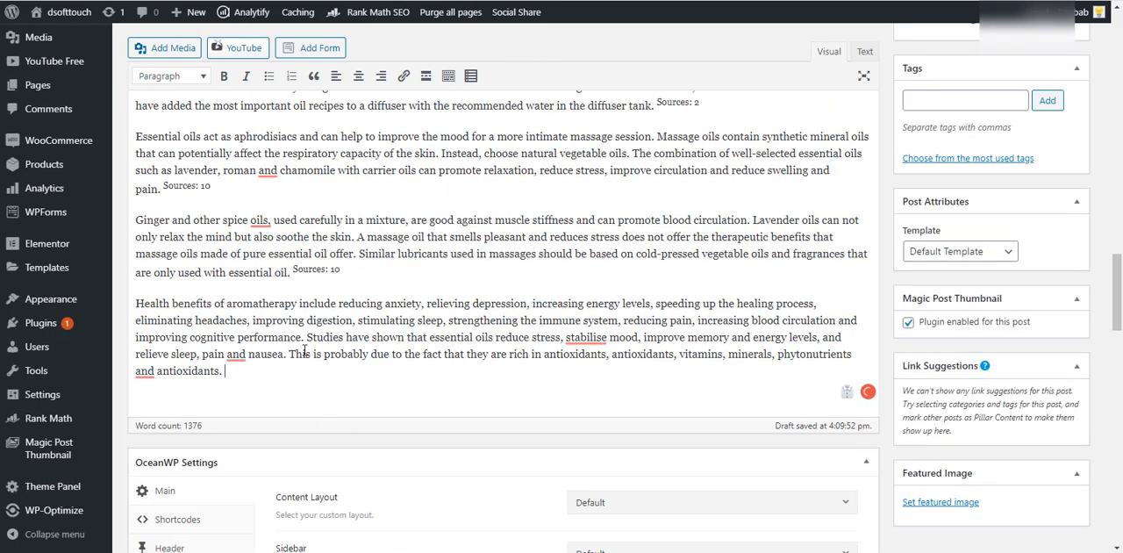
pyautogui.moveTo(335, 271); pyautogui.dragTo(322, 271)
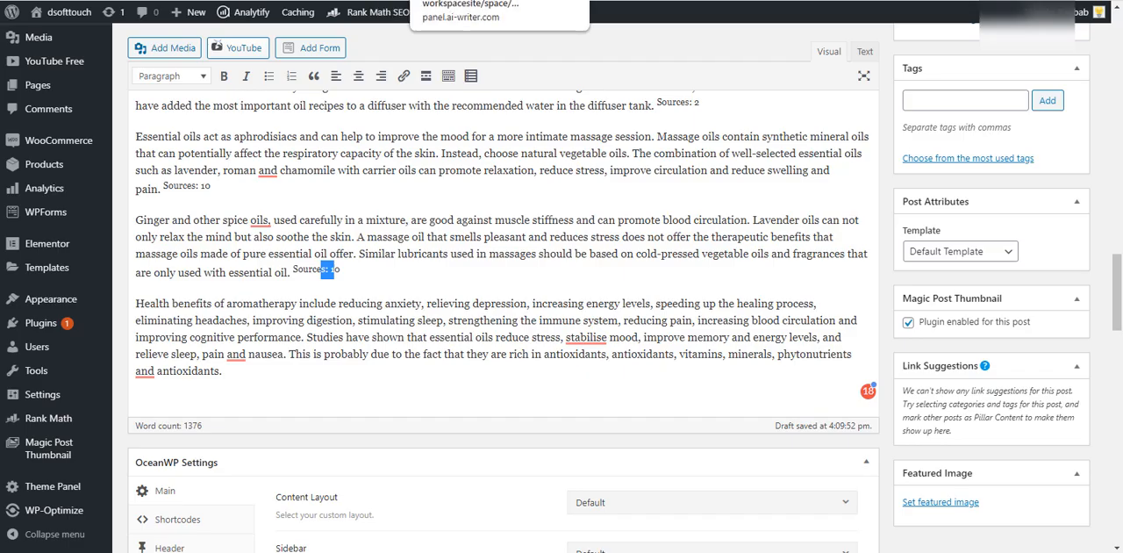
# - Return to the AI-Writer article and copy the complete Cited Sources list including its heading
pyautogui.click(456, 0)
pyautogui.scroll(-1, 521, 380)
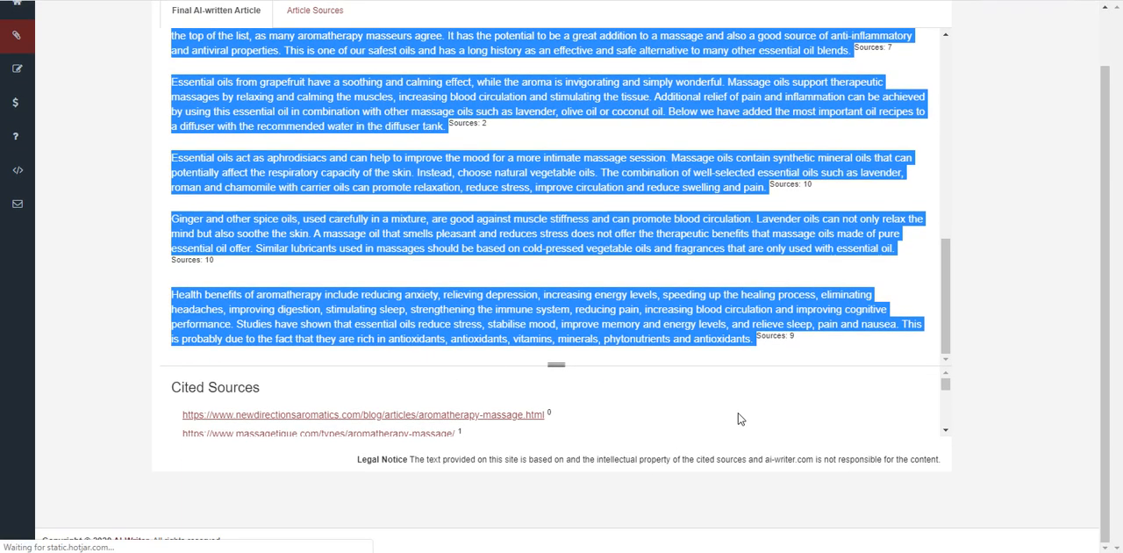
pyautogui.scroll(-1, 676, 400)
pyautogui.scroll(-2, 394, 420)
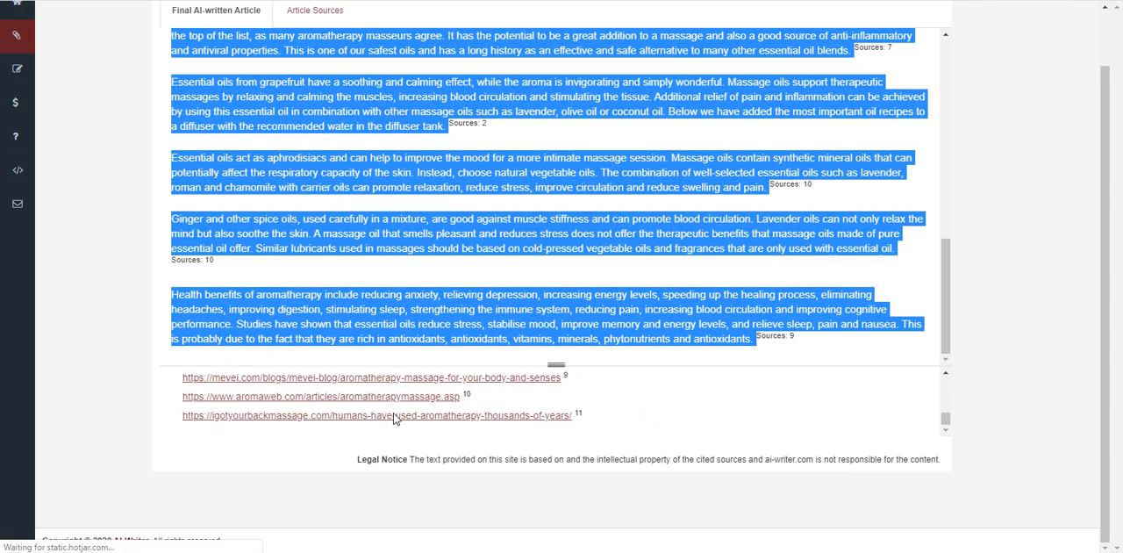
pyautogui.moveTo(602, 427); pyautogui.dragTo(170, 387)
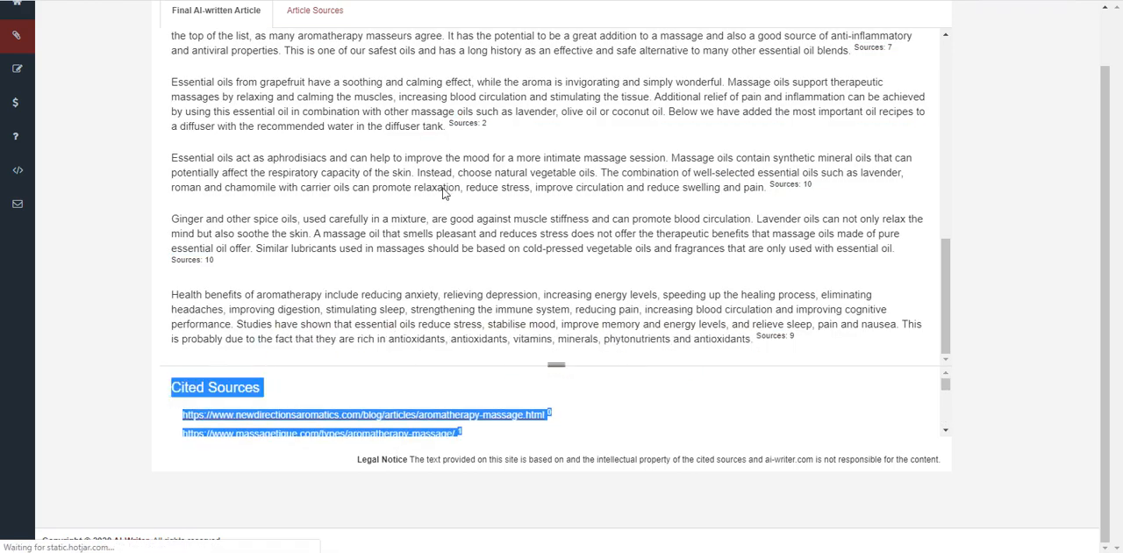
# - Paste the Cited Sources list on a new line after the last paragraph of the WordPress post
pyautogui.click(437, 0)
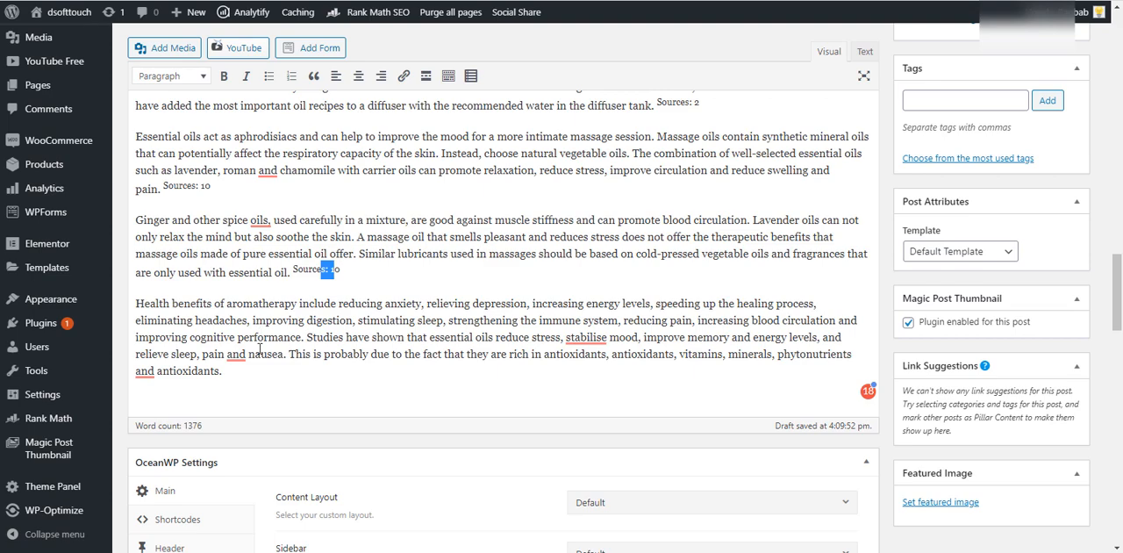
pyautogui.click(251, 392)
pyautogui.press('Return')
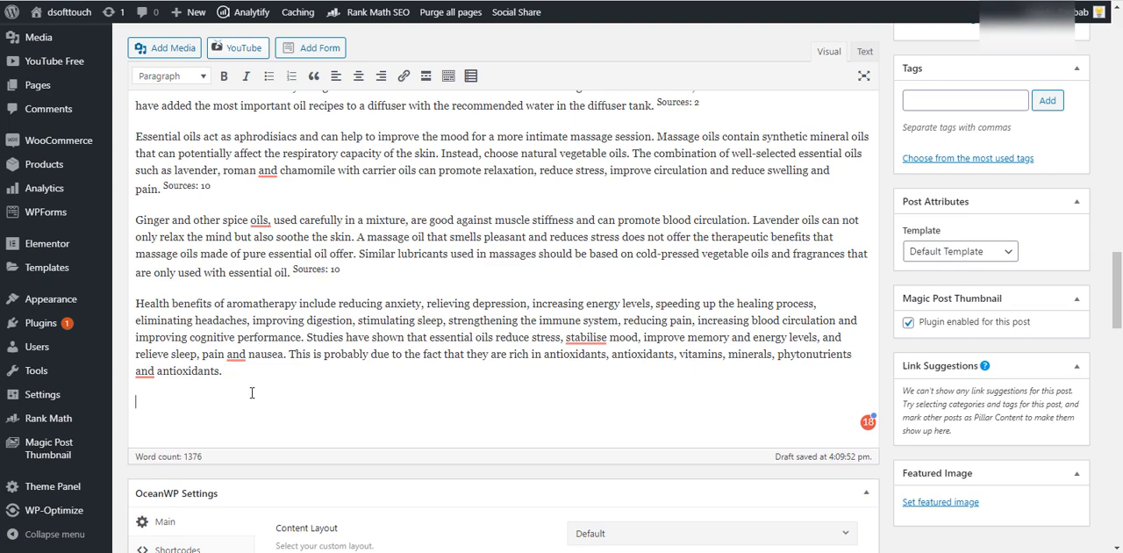
pyautogui.hotkey('ctrl', 'v')
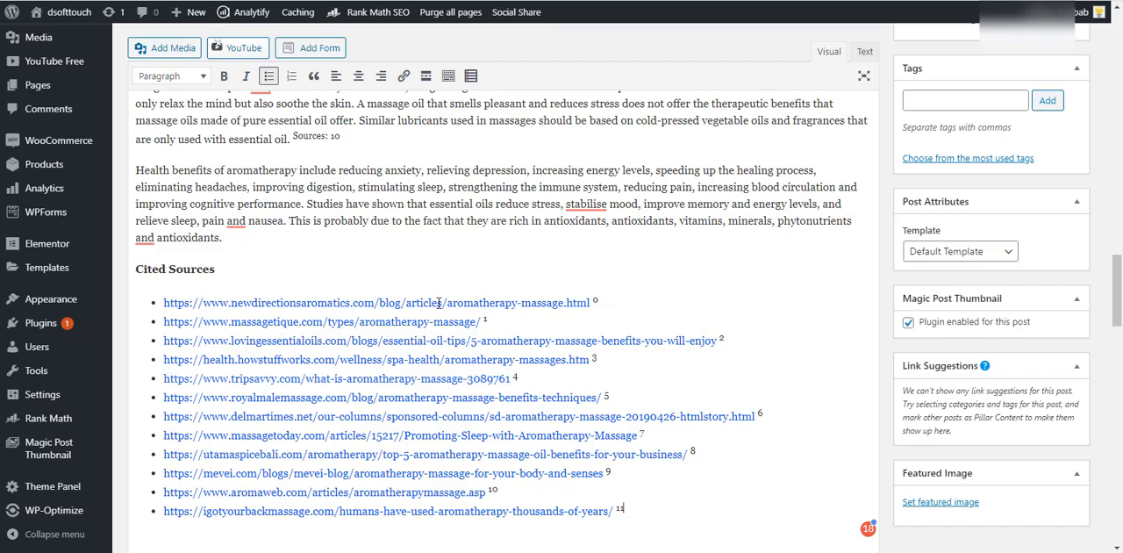
# - Delete the word "therapy" after the second "aromatherapy massage" link in the post's opening paragraph
pyautogui.scroll(10, 714, 287)
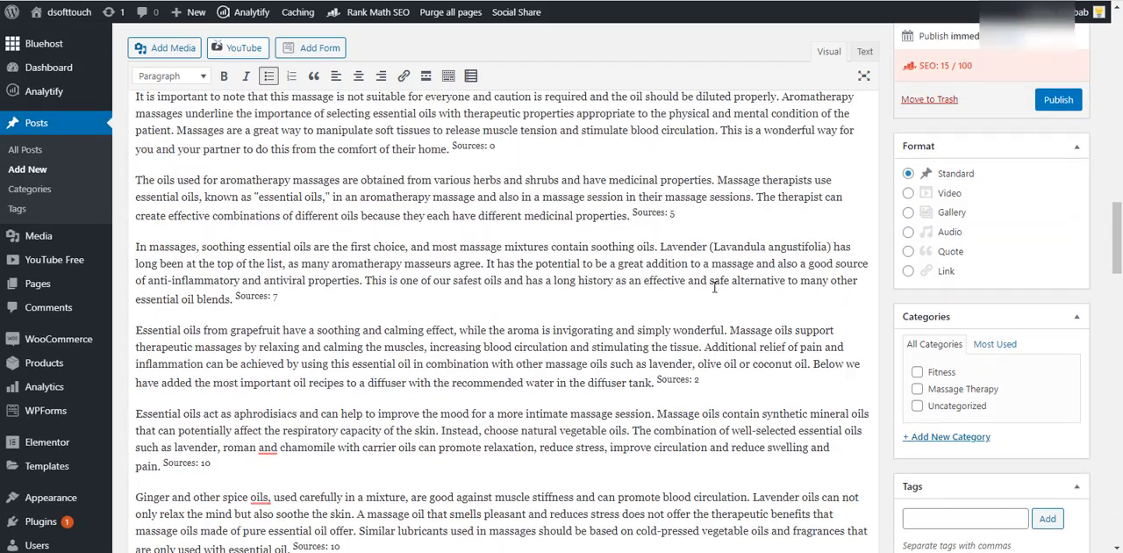
pyautogui.scroll(15, 714, 287)
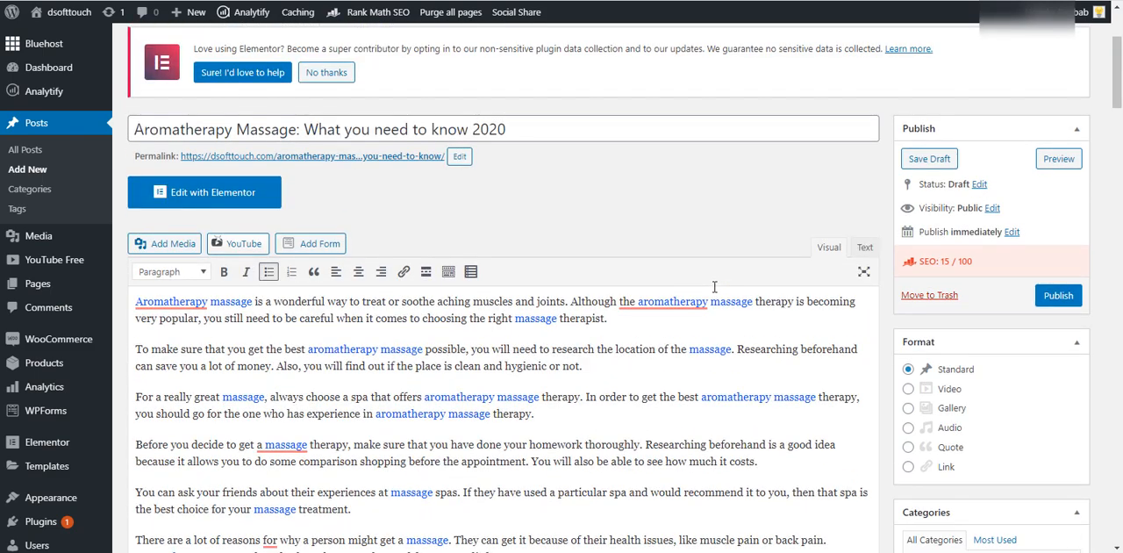
pyautogui.scroll(-3, 637, 314)
pyautogui.scroll(3, 334, 236)
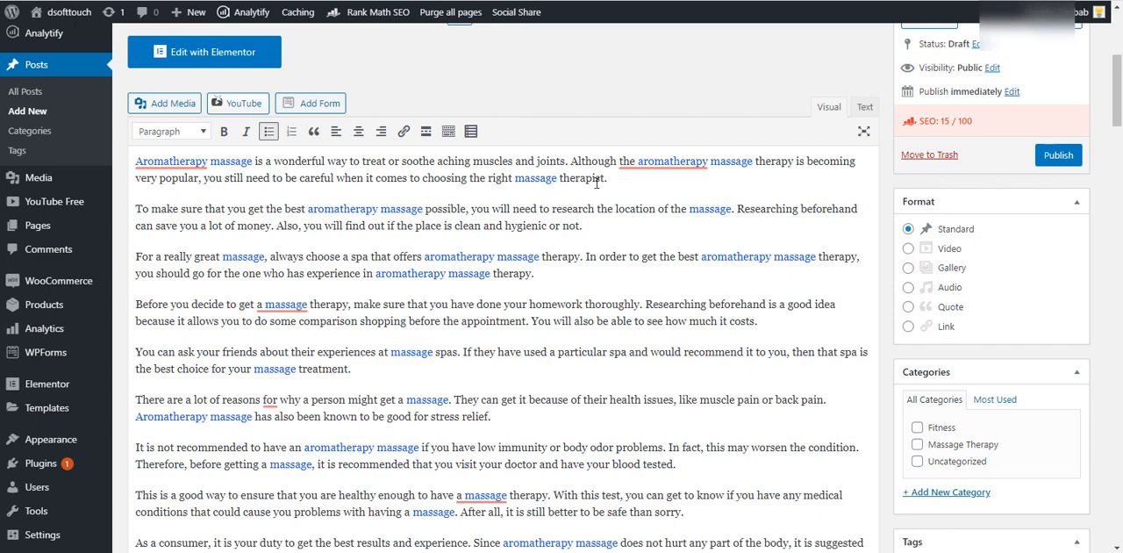
pyautogui.doubleClick(787, 164)
pyautogui.press('BackSpace')
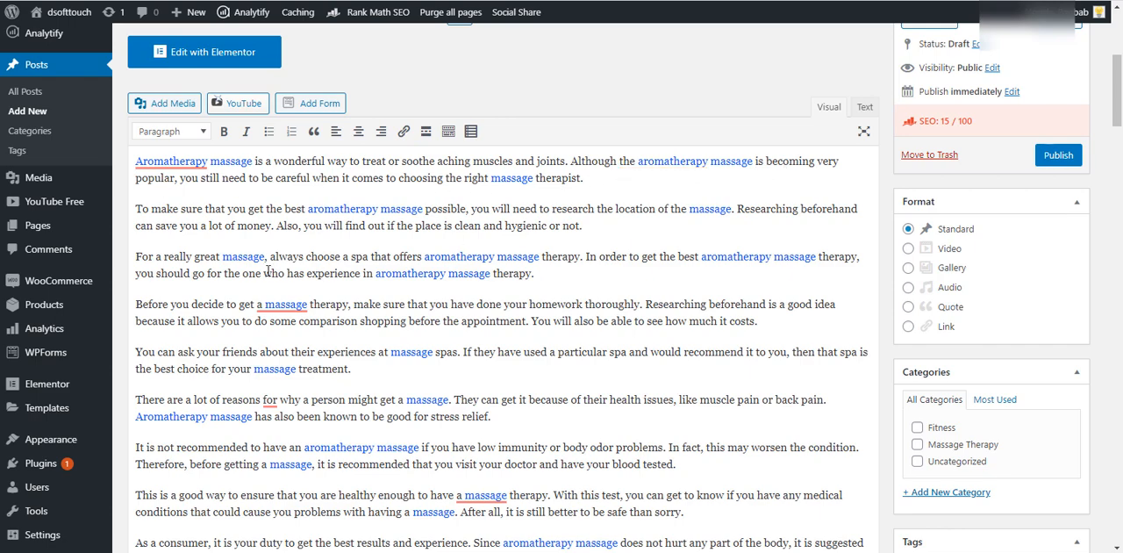
# - Read through the rest of the Article Forge text and the start of the AI-Writer text to compare their quality
pyautogui.scroll(-3, 518, 266)
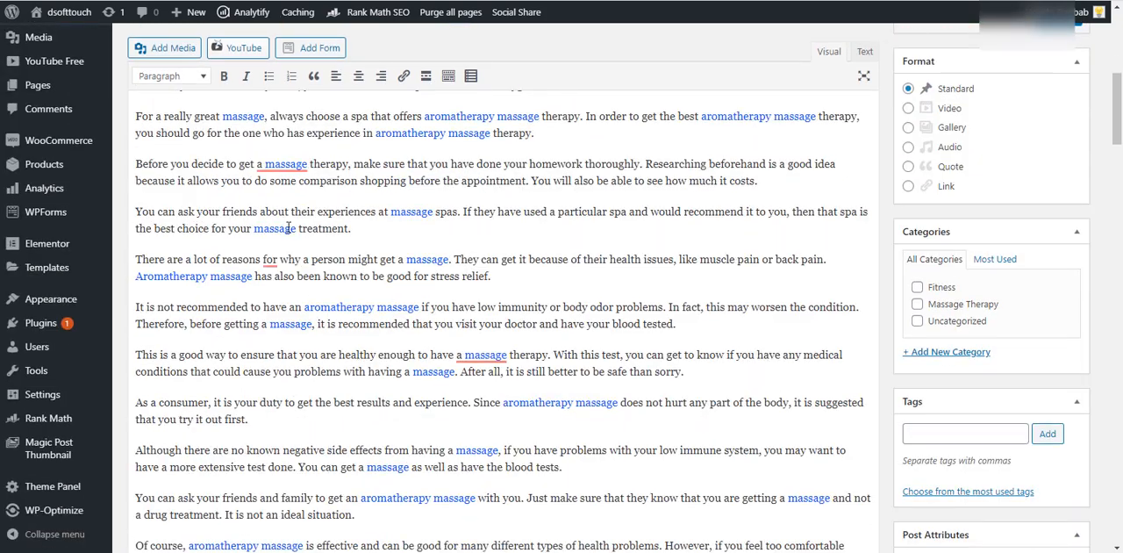
pyautogui.scroll(-1, 470, 230)
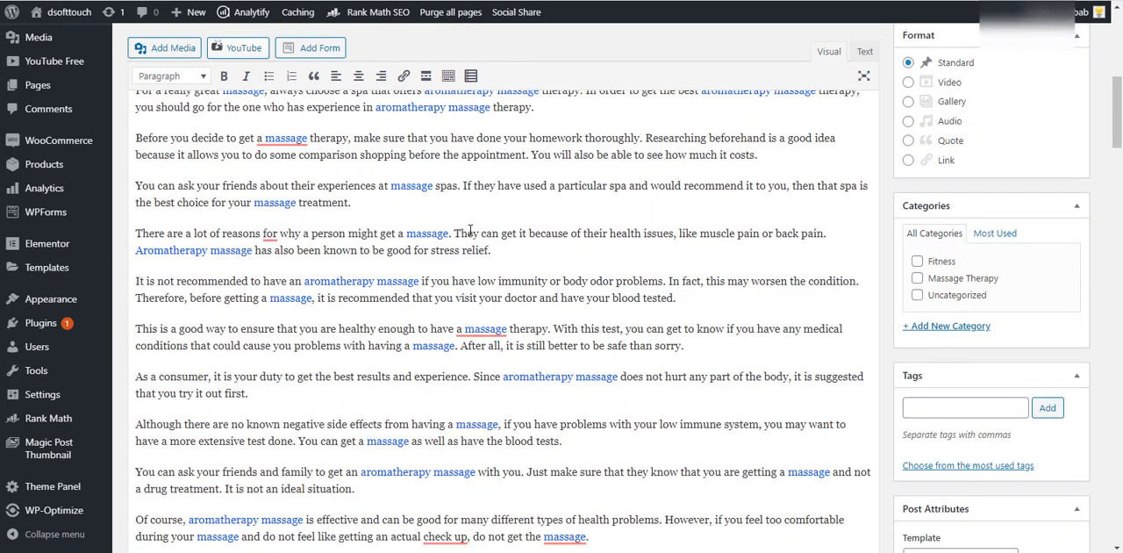
pyautogui.scroll(-3, 470, 230)
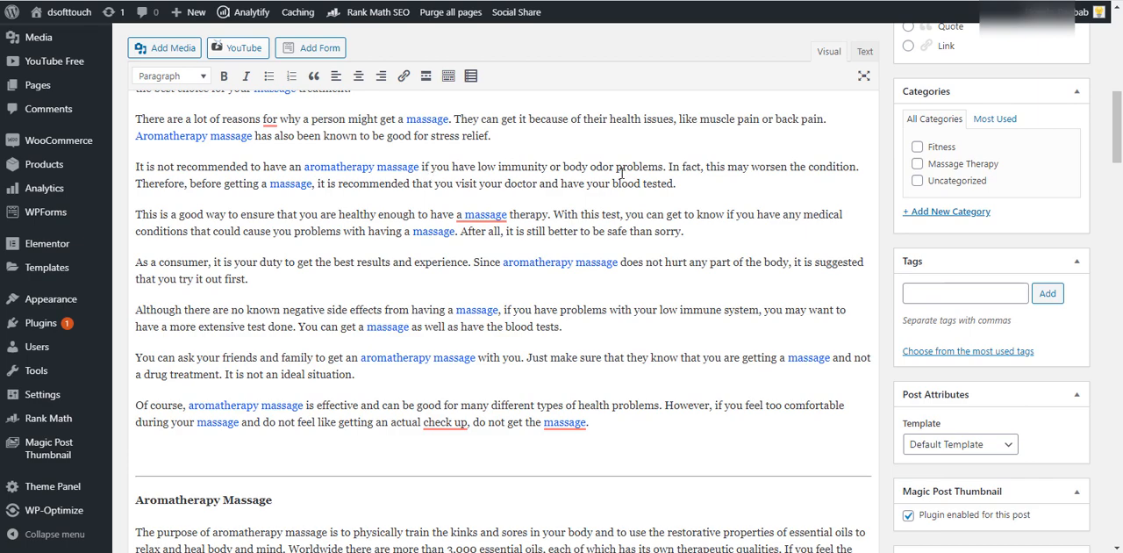
pyautogui.scroll(-5, 458, 239)
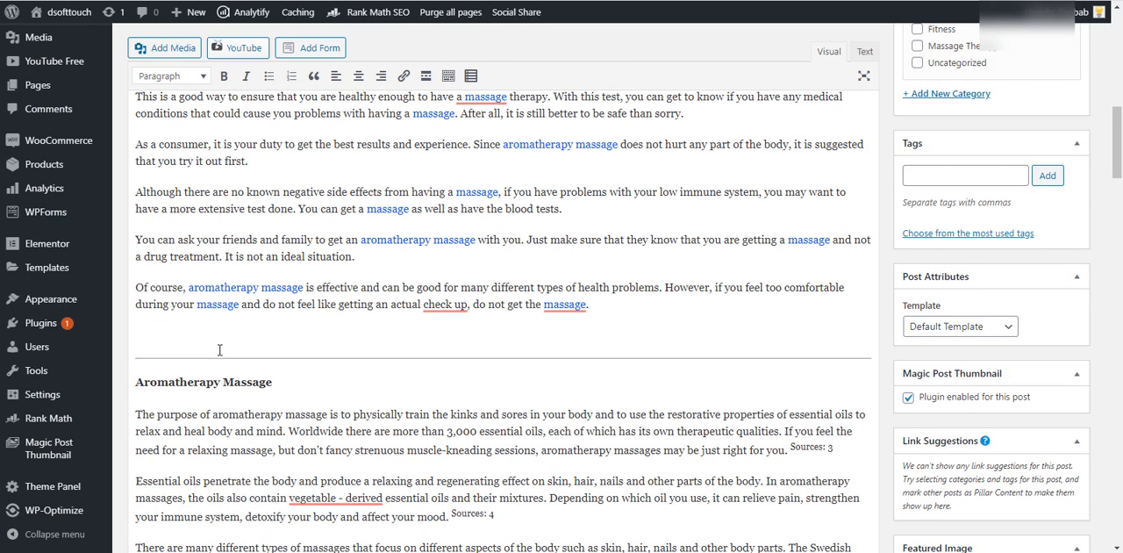
pyautogui.moveTo(632, 207); pyautogui.dragTo(138, 203)
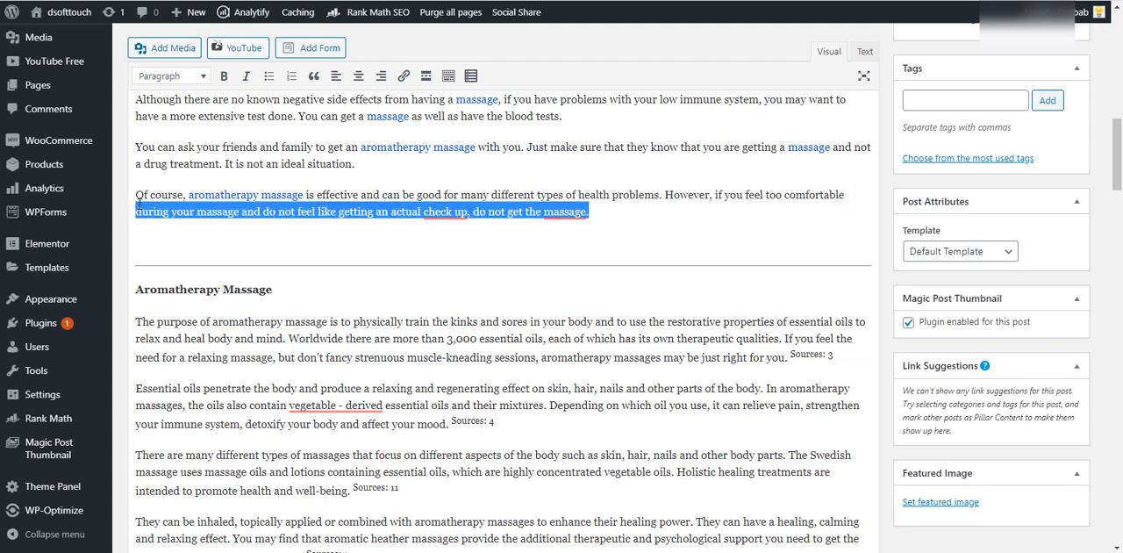
pyautogui.click(437, 194)
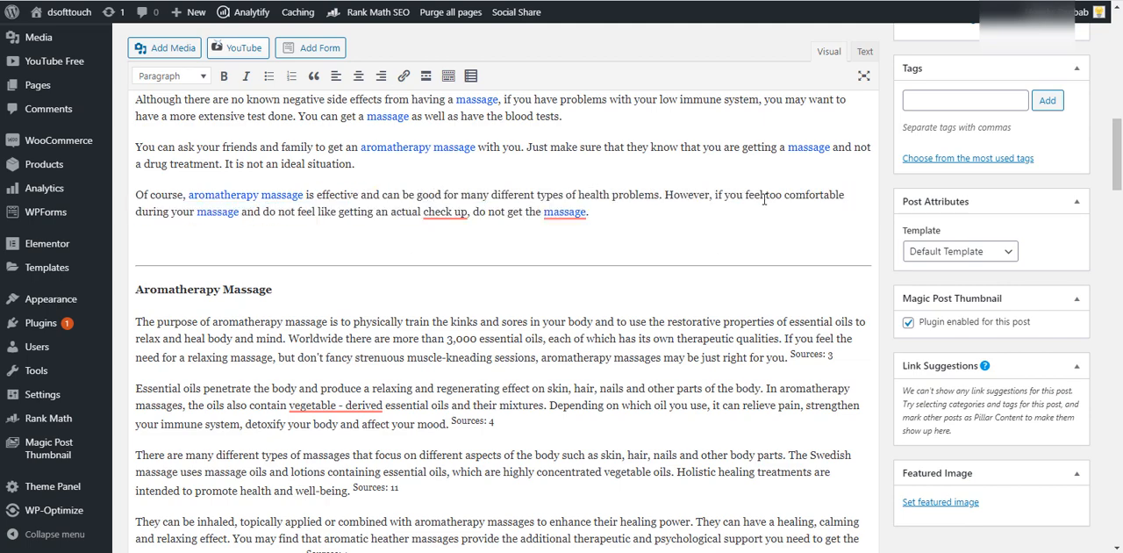
pyautogui.scroll(-3, 631, 244)
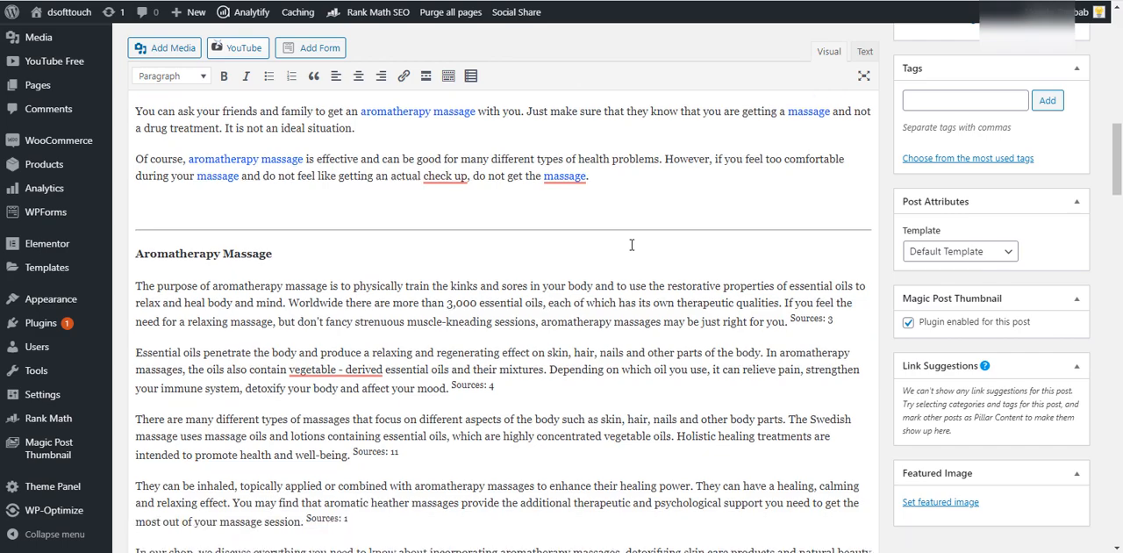
pyautogui.scroll(1, 131, 308)
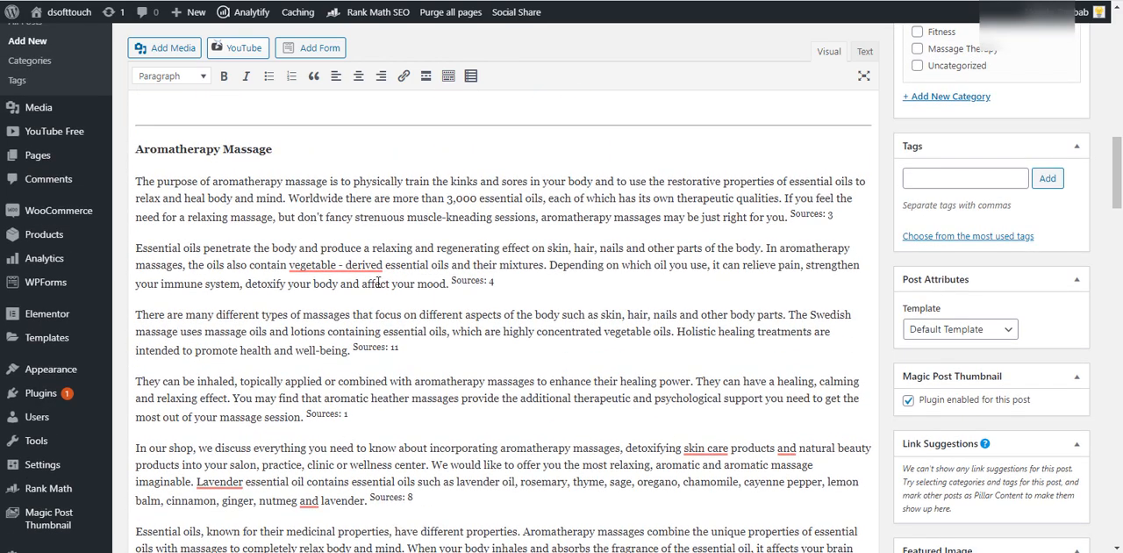
# - Examine the heading and opening paragraphs of the AI-Writer article and compare them with the Article Forge text above the dividing line
pyautogui.moveTo(138, 149); pyautogui.dragTo(282, 150)
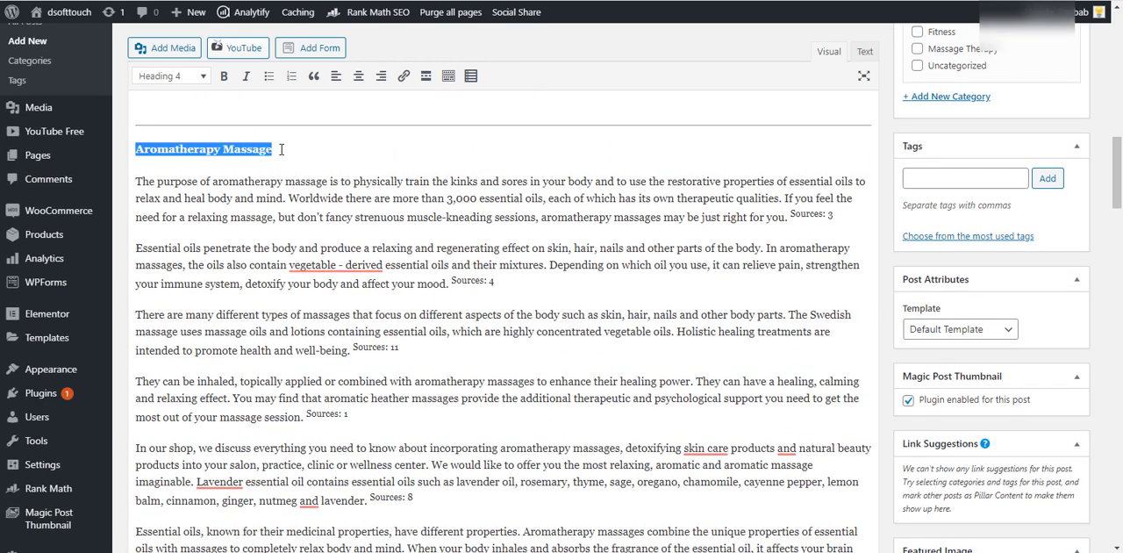
pyautogui.moveTo(138, 184); pyautogui.dragTo(256, 224)
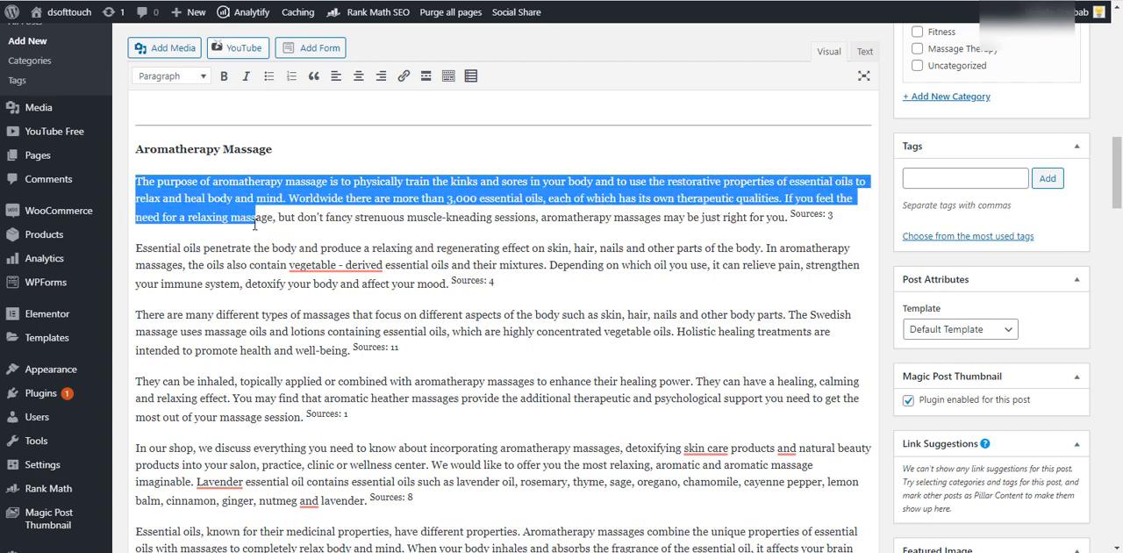
pyautogui.moveTo(144, 252); pyautogui.dragTo(763, 238)
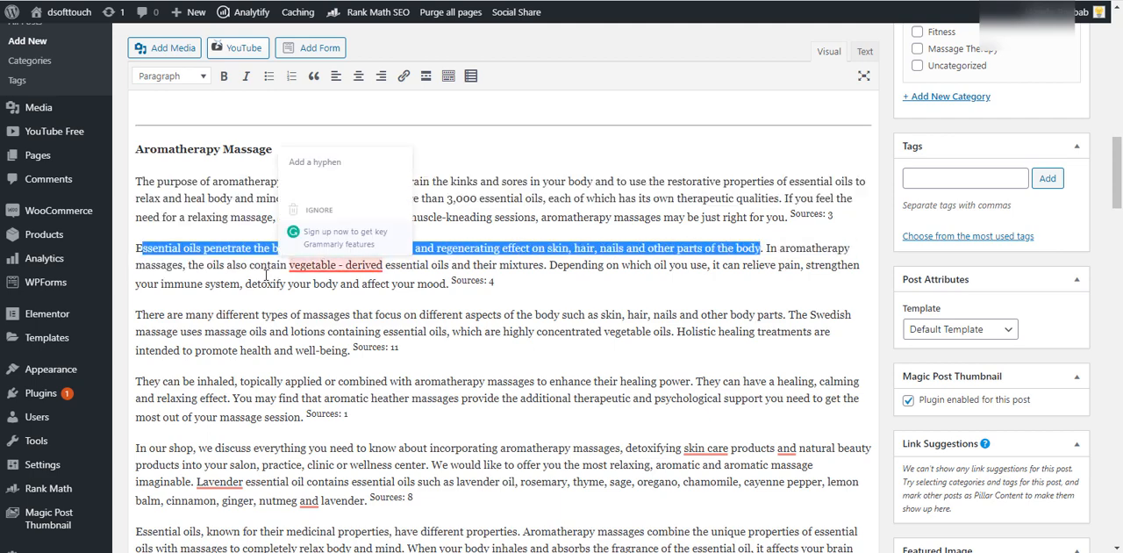
pyautogui.scroll(-1, 272, 357)
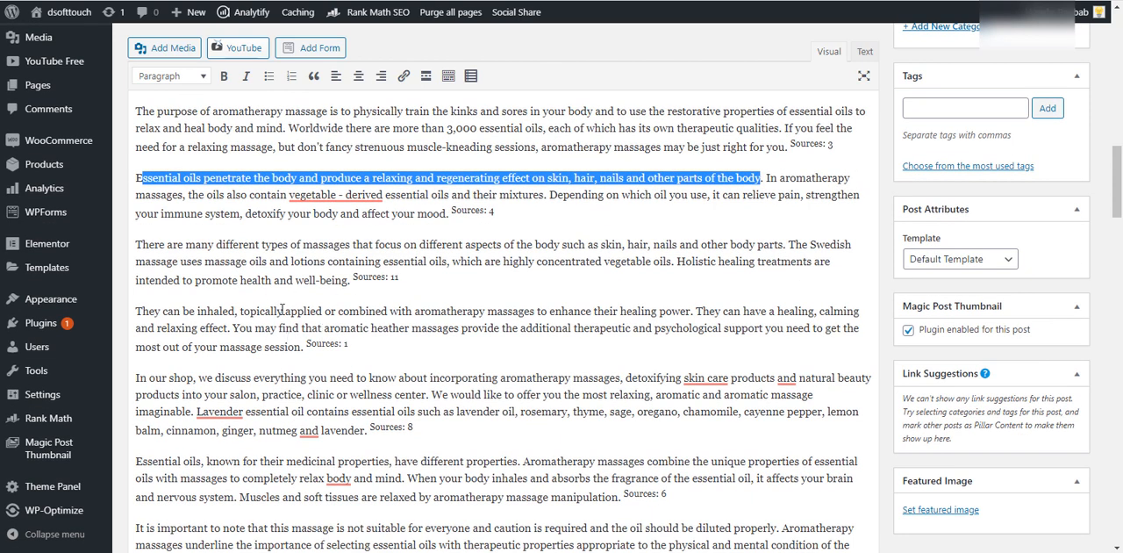
pyautogui.scroll(-1, 284, 327)
pyautogui.scroll(6, 286, 333)
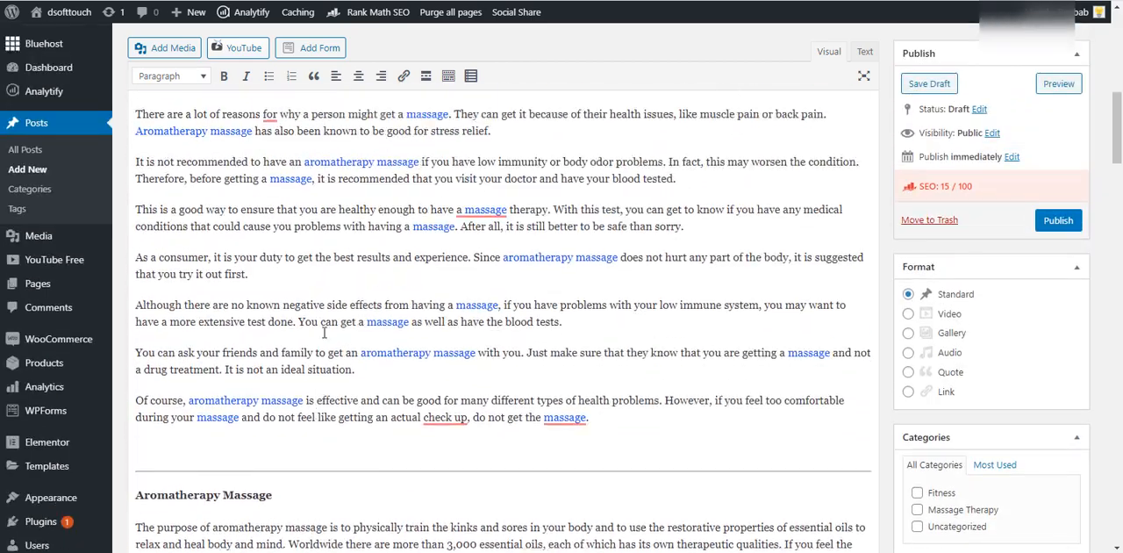
pyautogui.scroll(-3, 379, 350)
pyautogui.scroll(4, 380, 350)
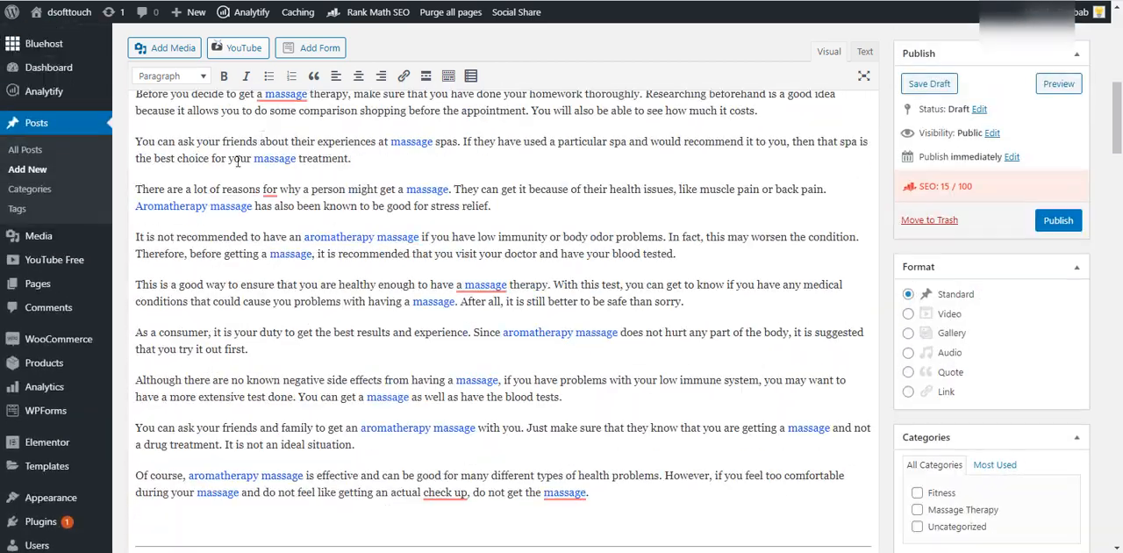
pyautogui.scroll(-5, 409, 335)
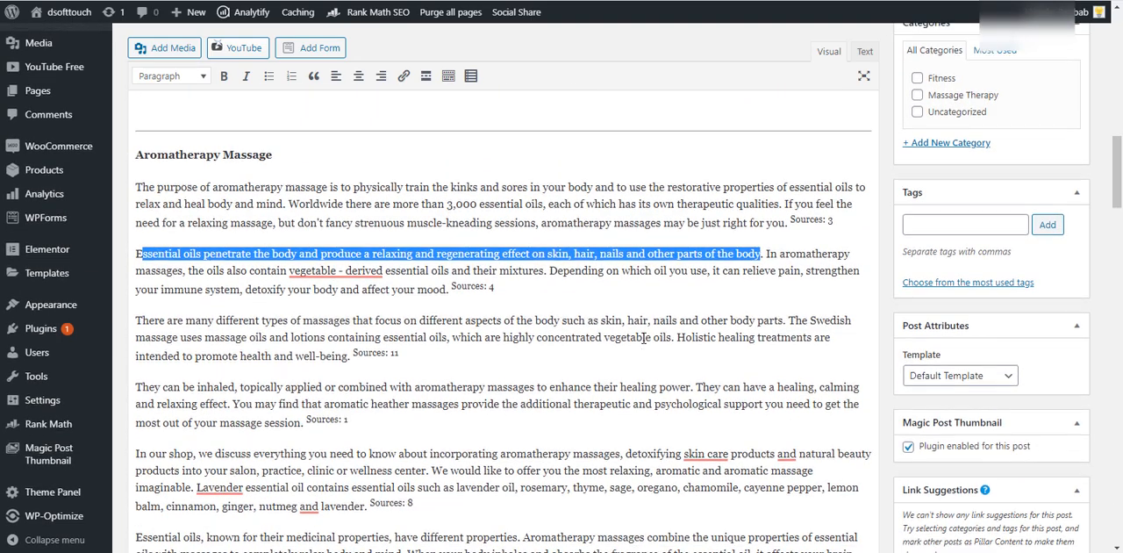
pyautogui.scroll(4, 631, 346)
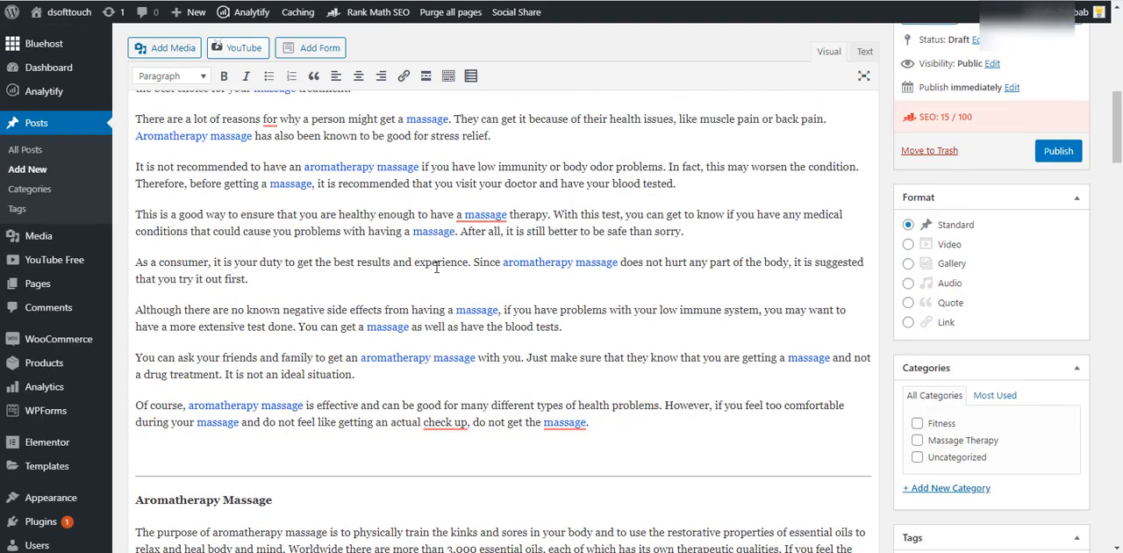
pyautogui.scroll(-4, 440, 279)
# - Read the remaining AI-Writer paragraphs through the closing paragraph on the health benefits of aromatherapy, checking their source references
pyautogui.scroll(-3, 430, 298)
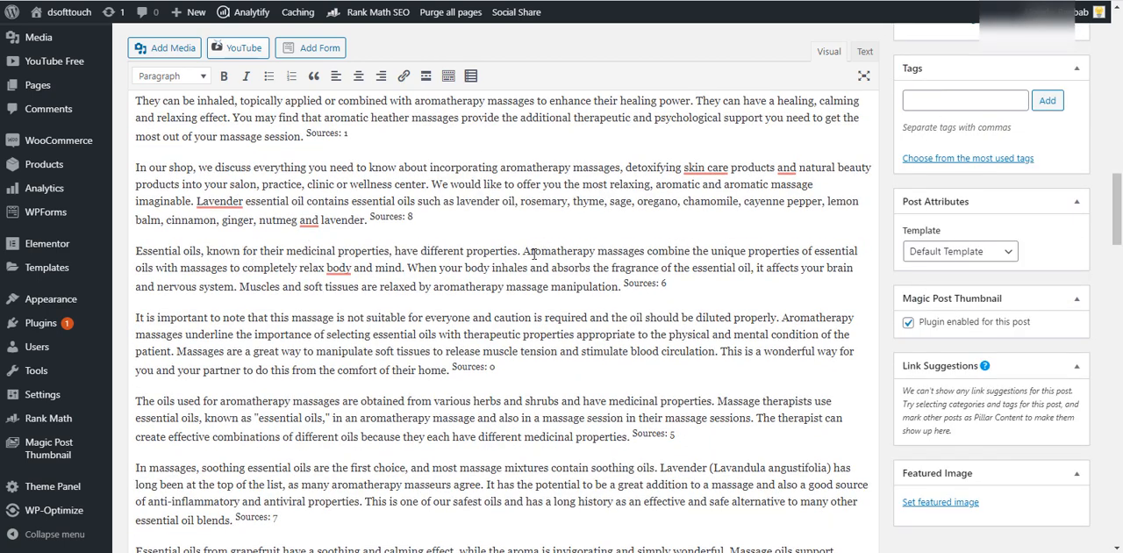
pyautogui.scroll(-2, 340, 314)
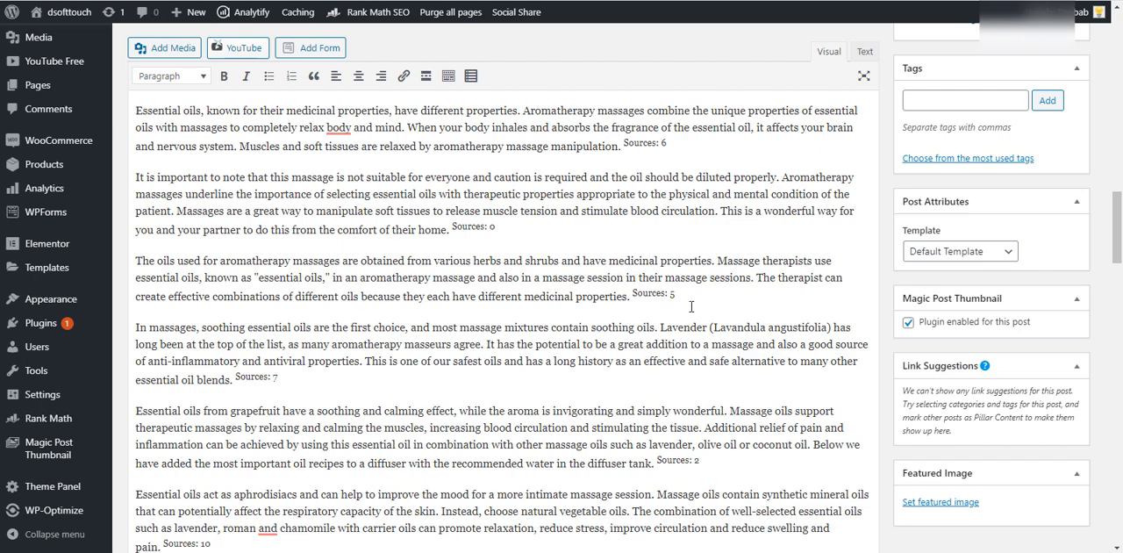
pyautogui.scroll(-4, 690, 303)
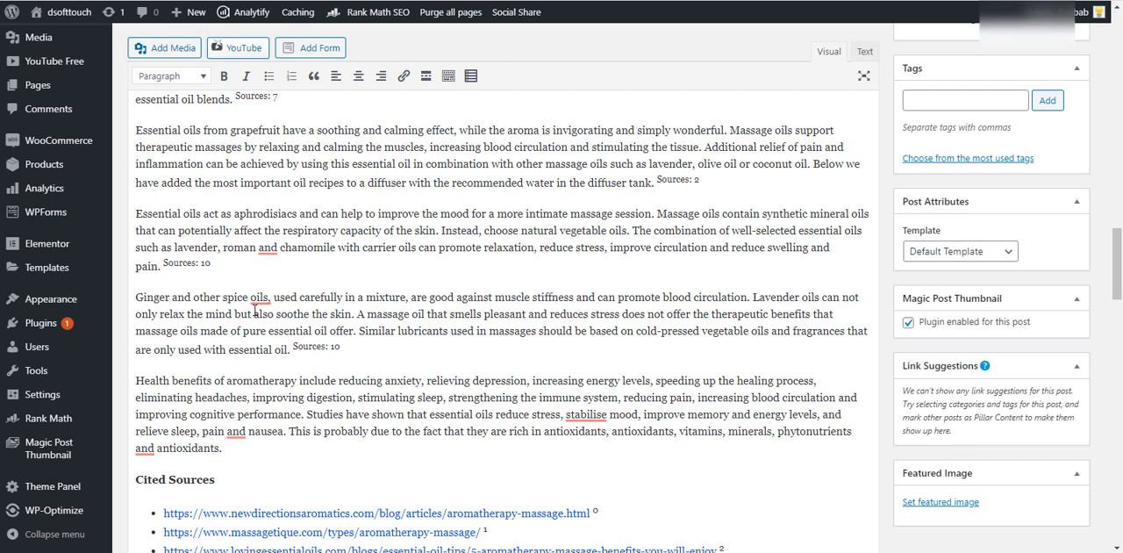
pyautogui.scroll(-2, 272, 308)
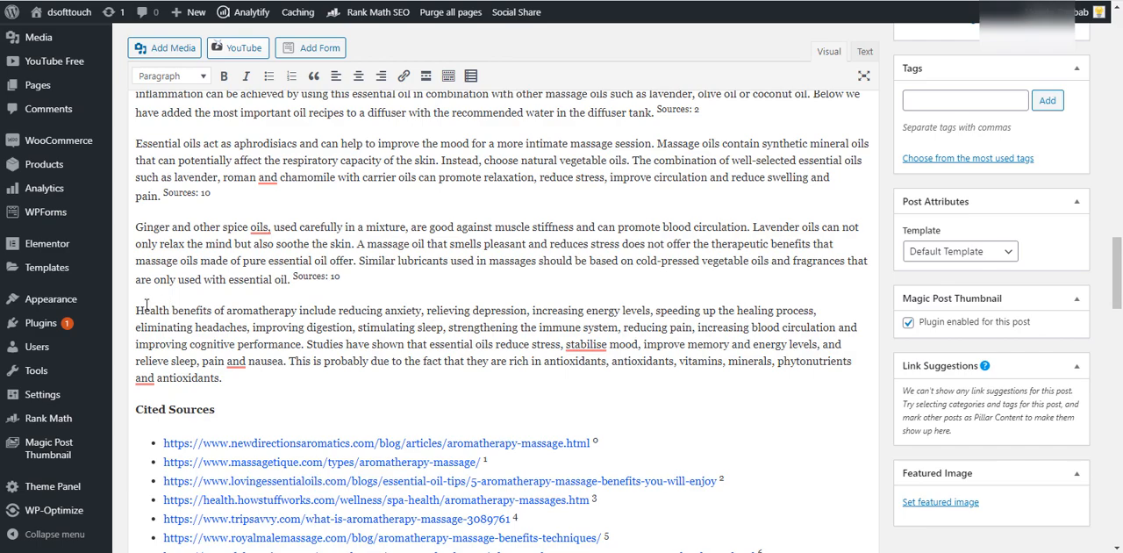
pyautogui.moveTo(140, 307)
pyautogui.mouseDown()
pyautogui.moveTo(638, 311)
pyautogui.moveTo(709, 377)
pyautogui.mouseUp()
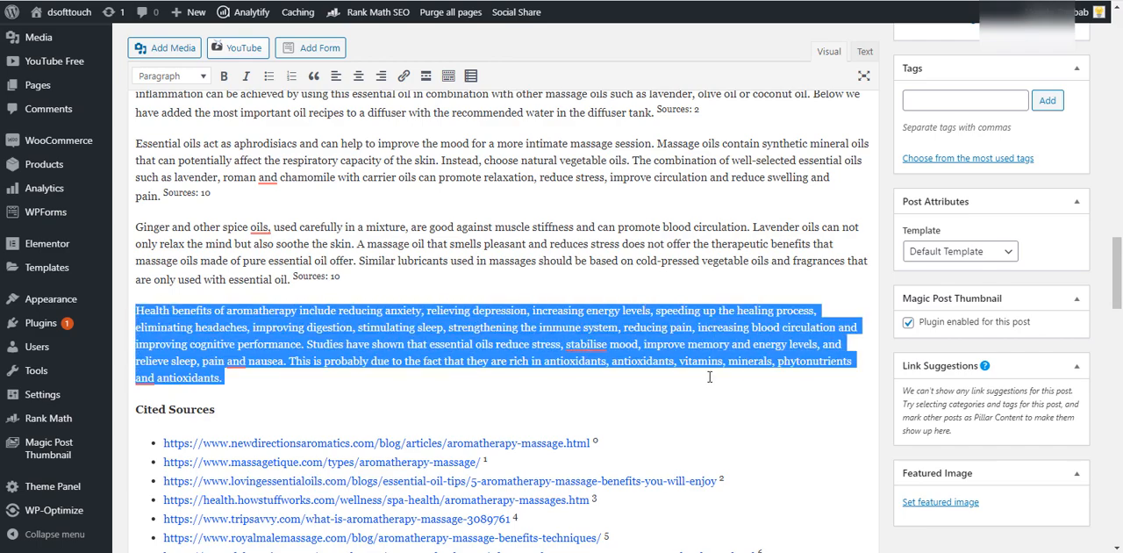
# - Go back over the Article Forge paragraphs and weigh their quality and length against the complete AI-Writer text
pyautogui.scroll(20, 579, 268)
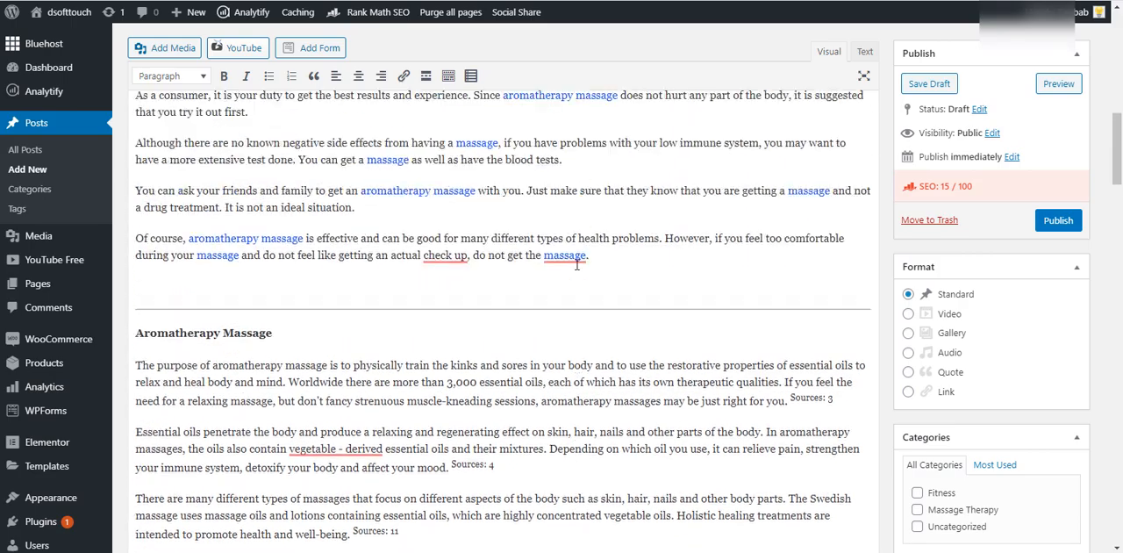
pyautogui.scroll(3, 541, 268)
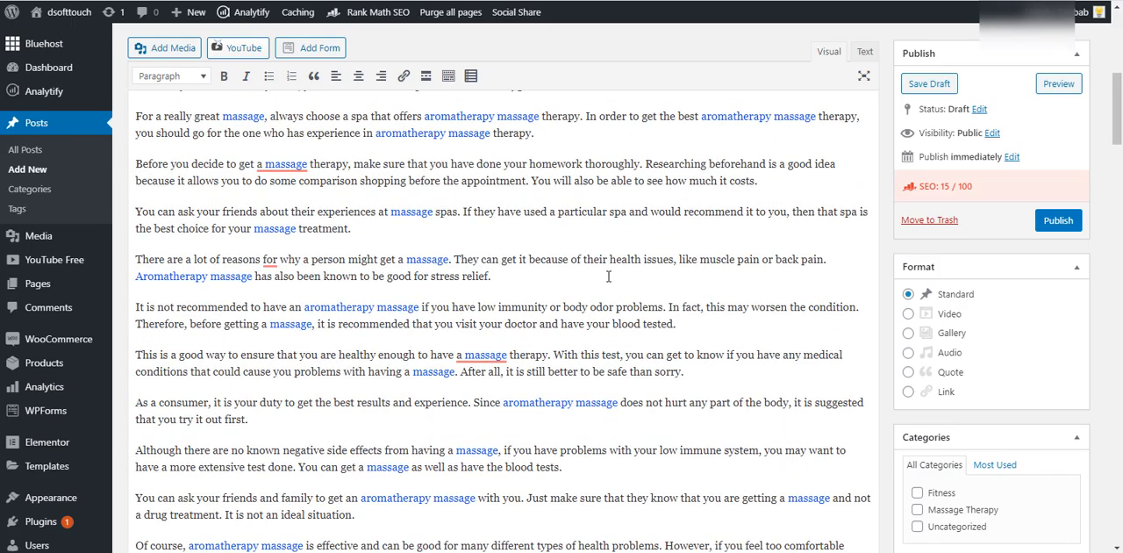
pyautogui.scroll(-20, 608, 277)
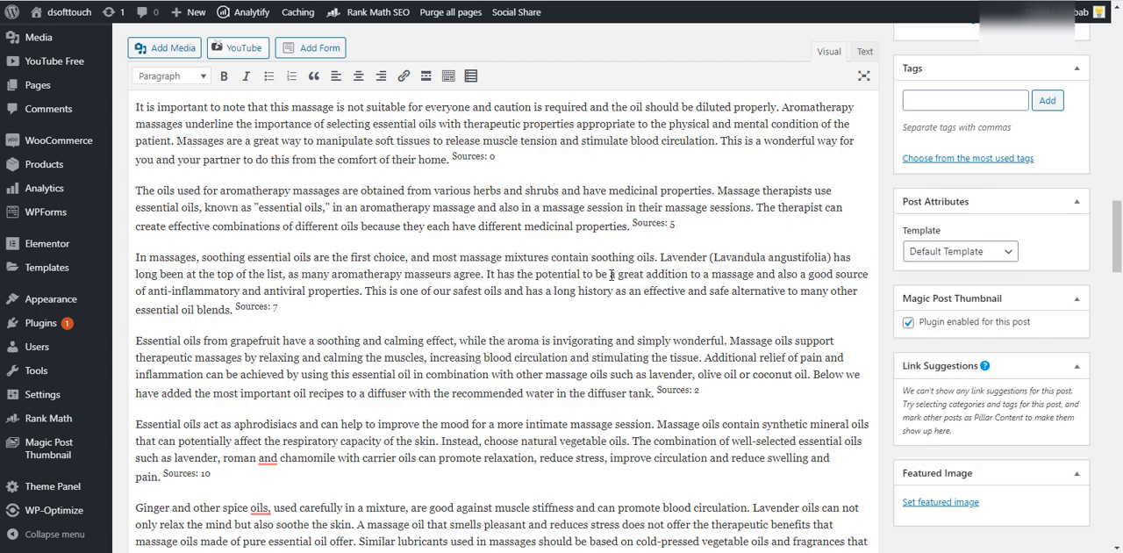
pyautogui.scroll(10, 605, 258)
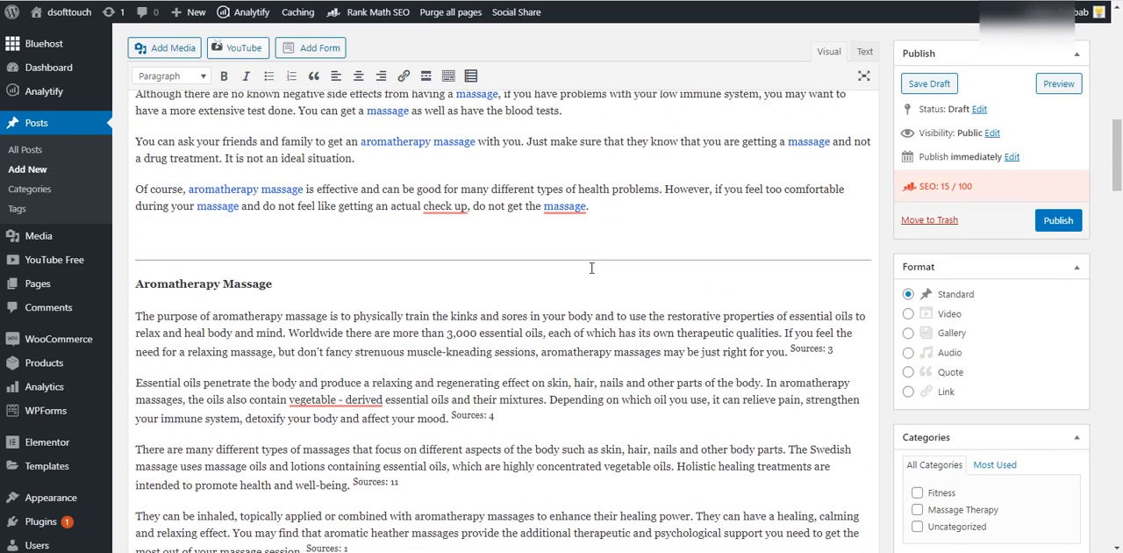
pyautogui.click(627, 235)
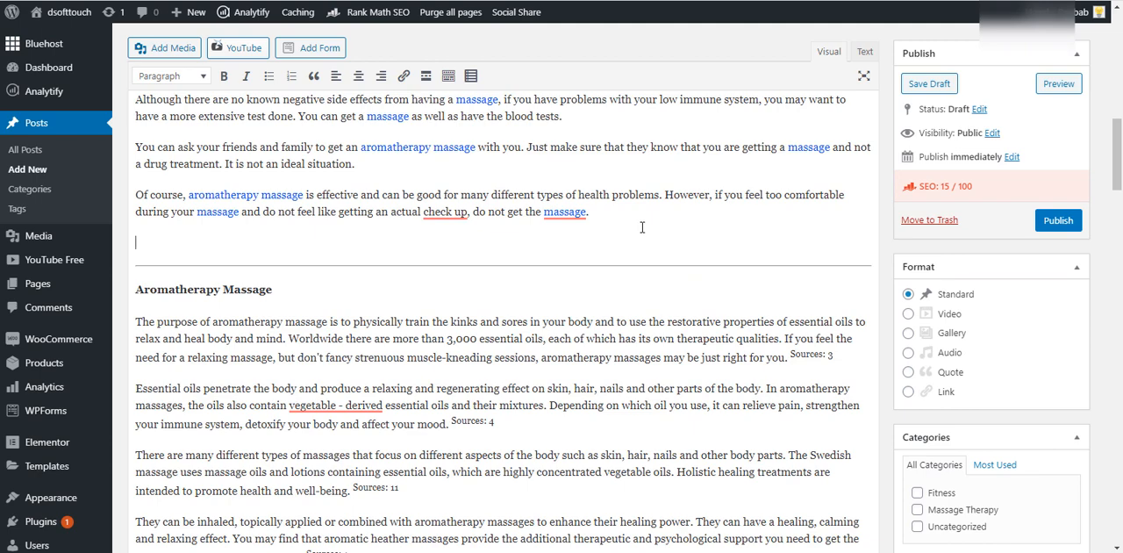
# - Highlight the AI-Writer article from its "Aromatherapy Massage" heading through the health benefits paragraph, leaving out Cited Sources, and release the selection
pyautogui.moveTo(338, 290); pyautogui.dragTo(137, 293)
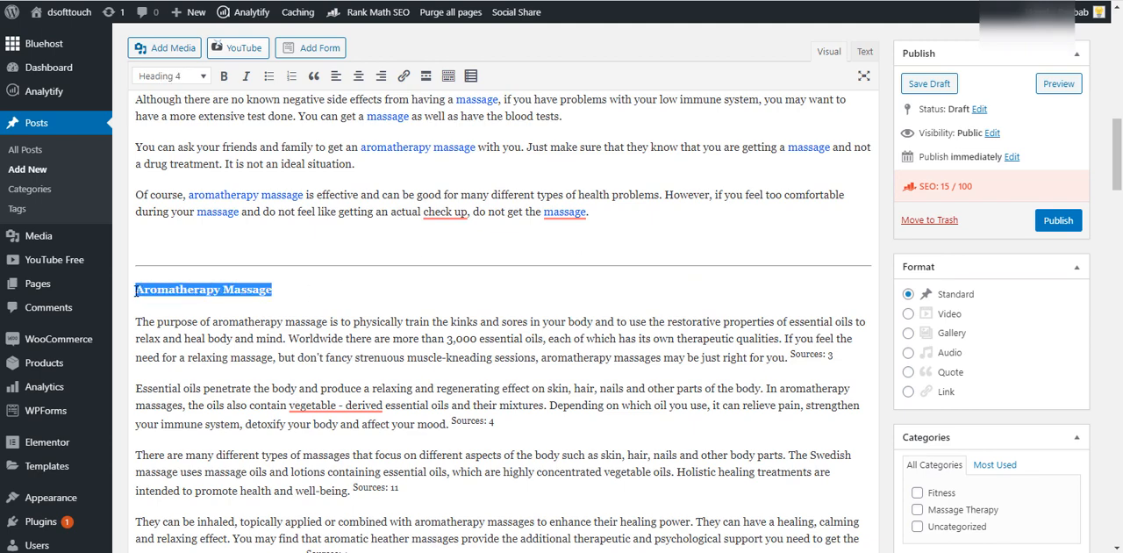
pyautogui.click(136, 291)
pyautogui.moveTo(136, 291); pyautogui.dragTo(634, 509)
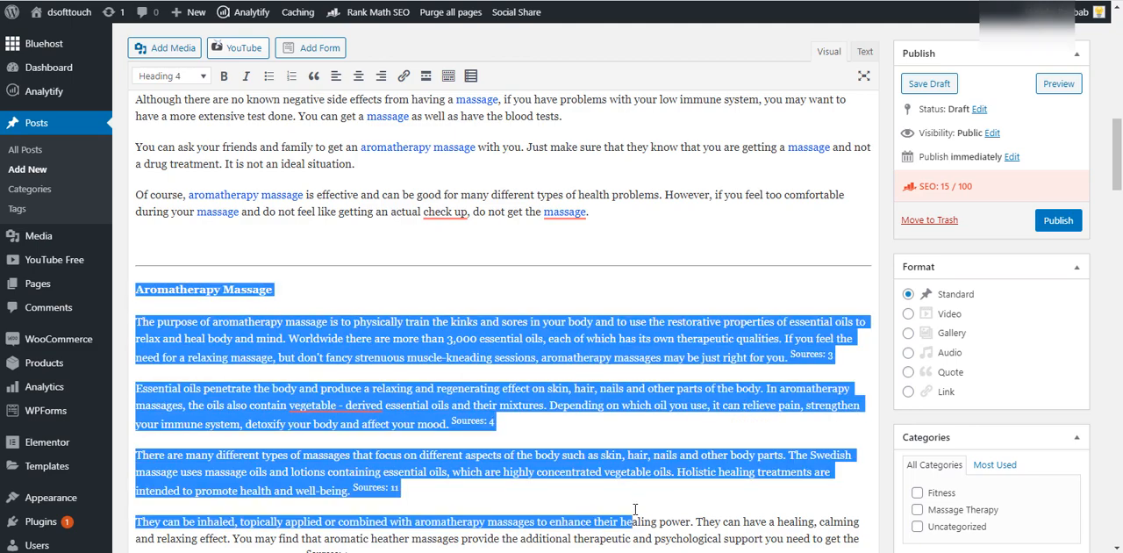
pyautogui.scroll(-4, 638, 430)
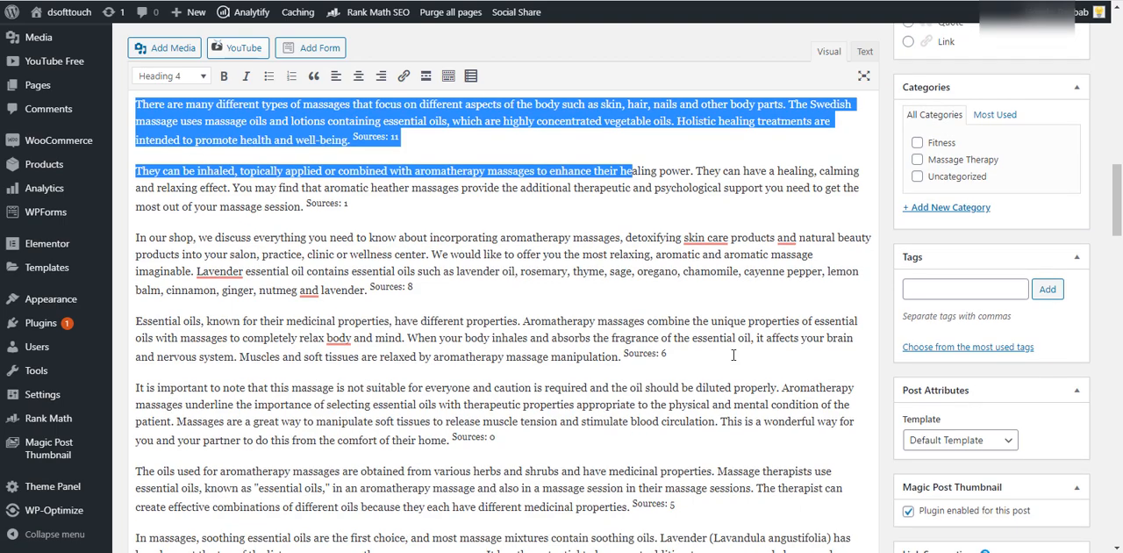
pyautogui.moveTo(1118, 194); pyautogui.dragTo(1117, 260)
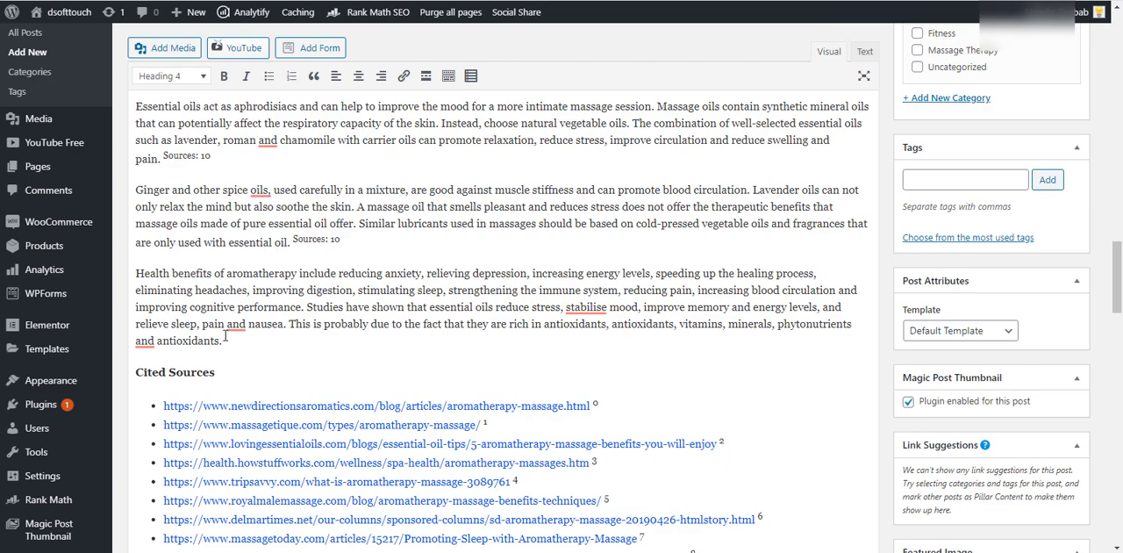
pyautogui.moveTo(224, 337); pyautogui.dragTo(139, 231)
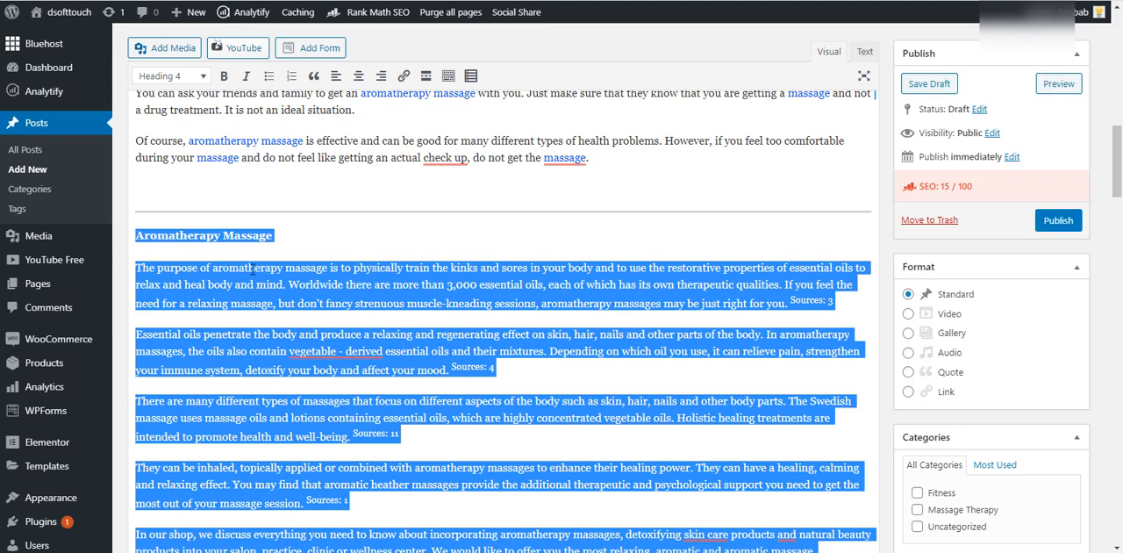
pyautogui.click(516, 322)
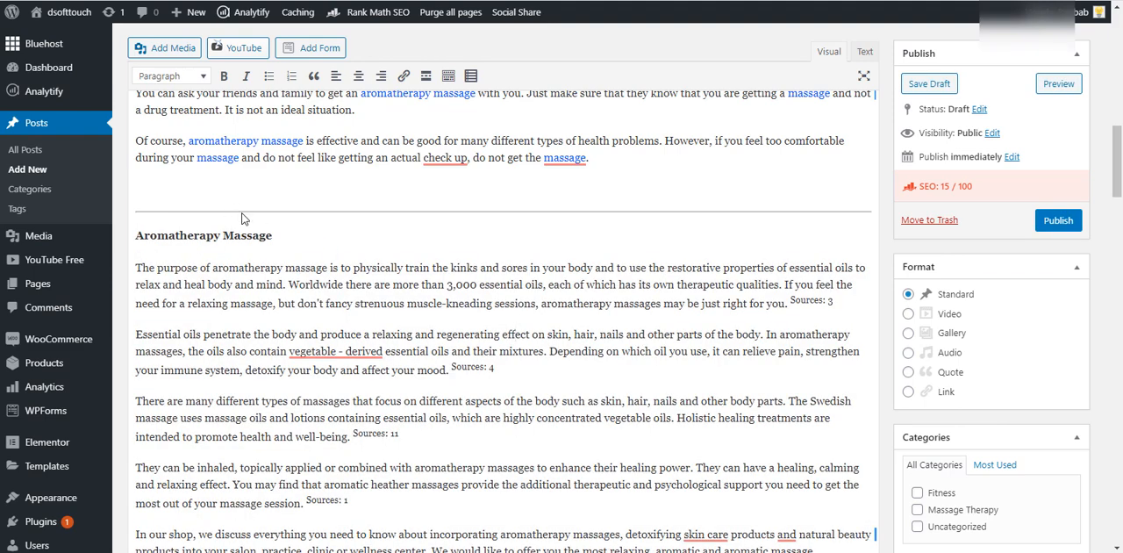
# - Review what the post still needs: heading styles, tags, featured image and YouTube media, and check the text down to Cited Sources
pyautogui.scroll(-3, 369, 282)
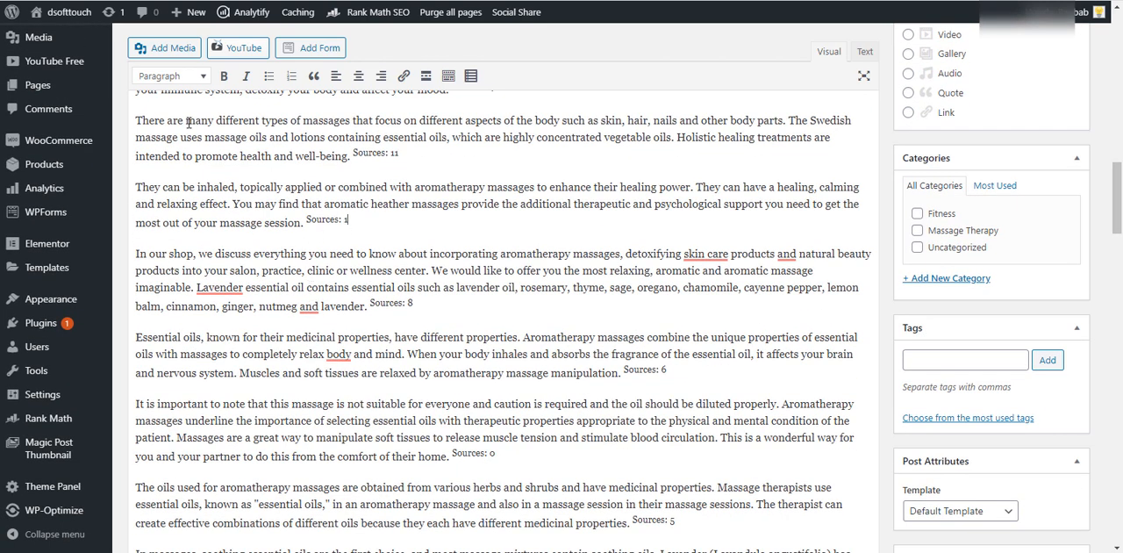
pyautogui.click(158, 75)
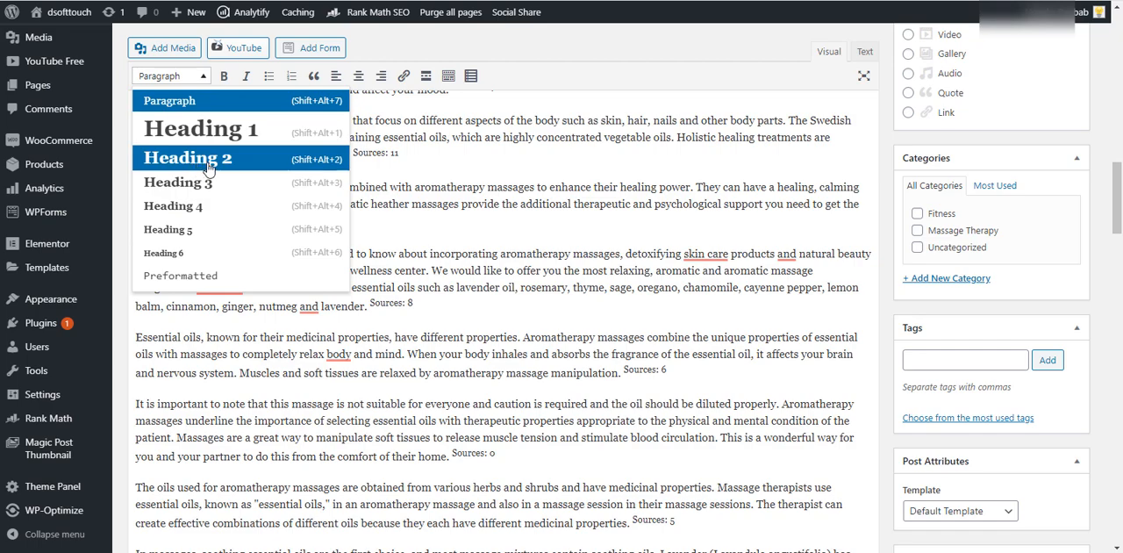
pyautogui.click(553, 258)
pyautogui.scroll(-2, 487, 265)
pyautogui.scroll(-1, 487, 265)
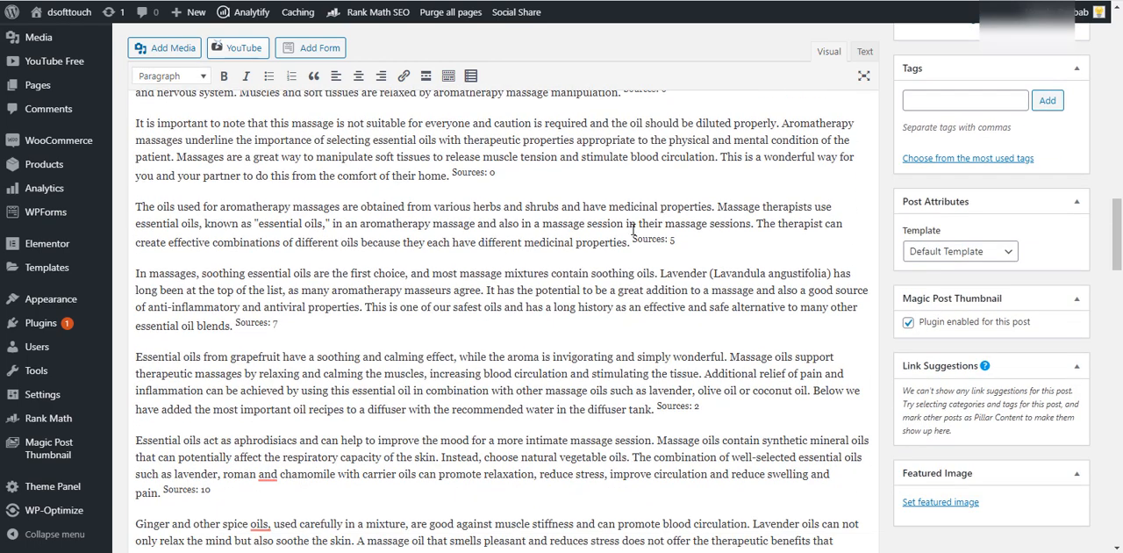
pyautogui.click(978, 107)
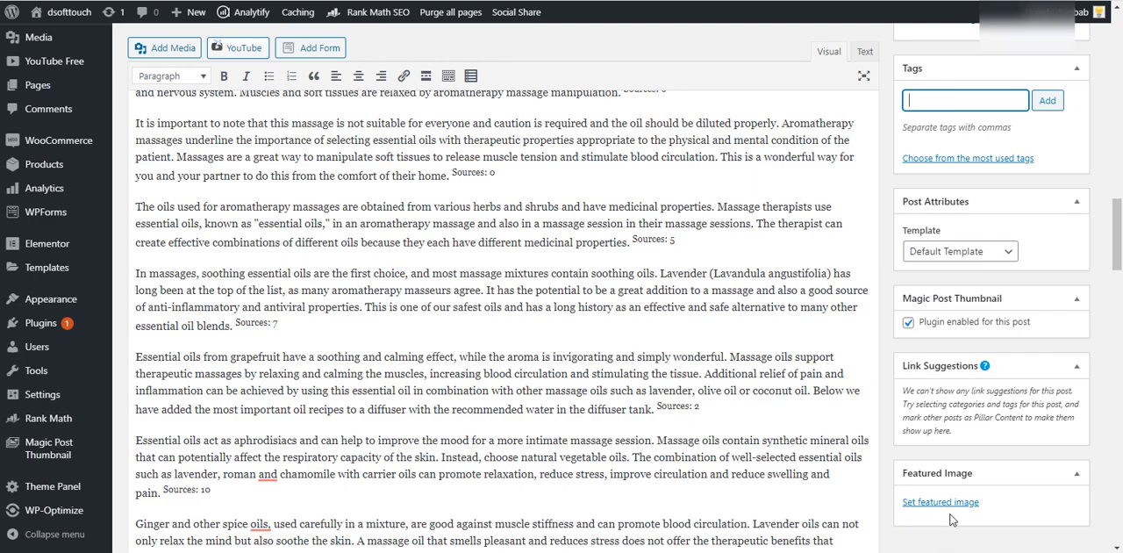
pyautogui.scroll(-4, 307, 220)
pyautogui.click(301, 191)
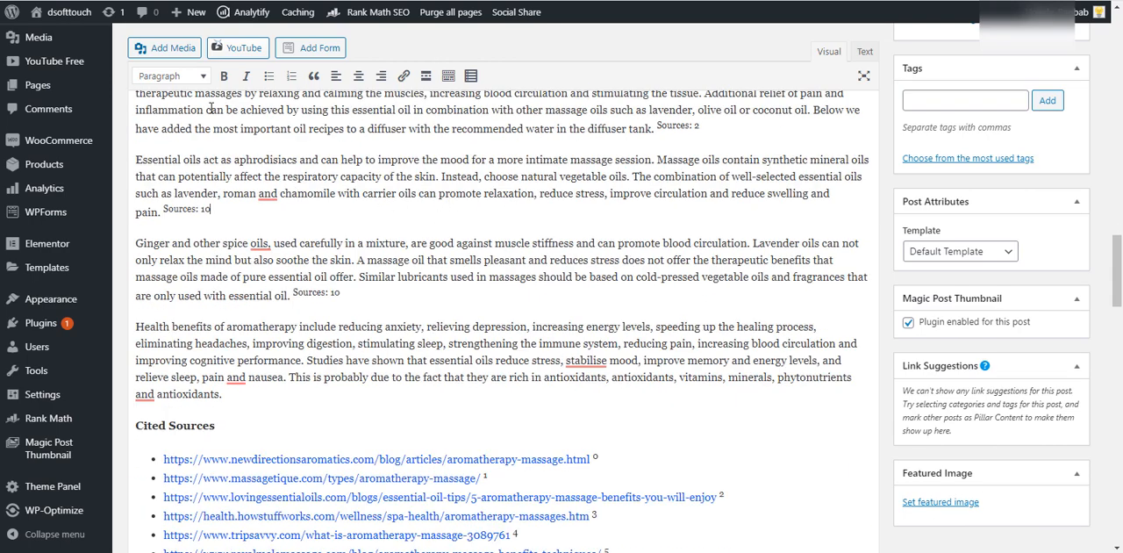
pyautogui.click(237, 46)
pyautogui.scroll(-3, 547, 213)
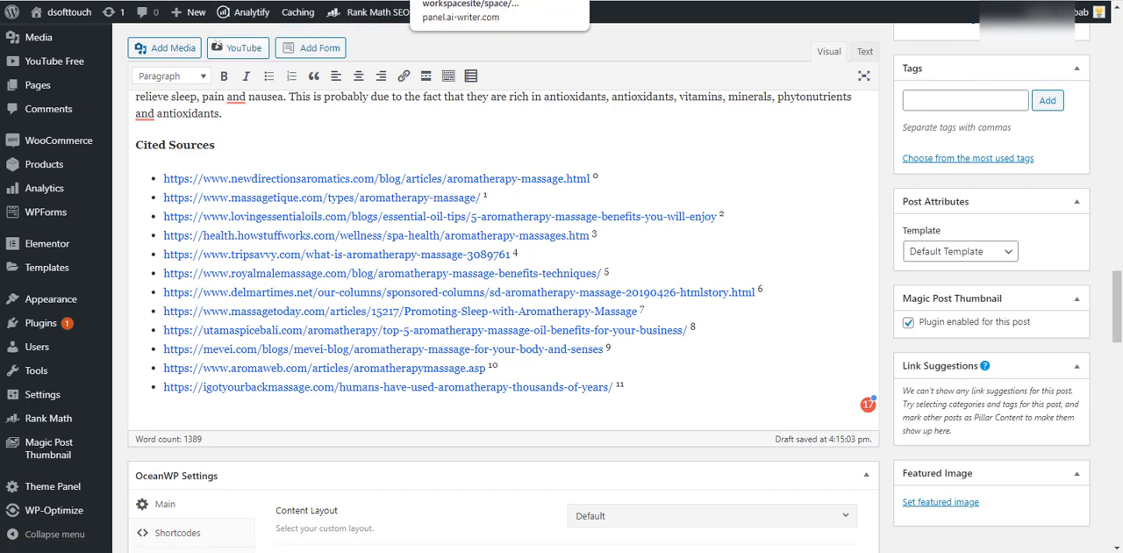
# - Switch to the WordAi spinner and review its loaded aromatherapy article, spinning quality setting and rewriting options
pyautogui.click(601, 1)
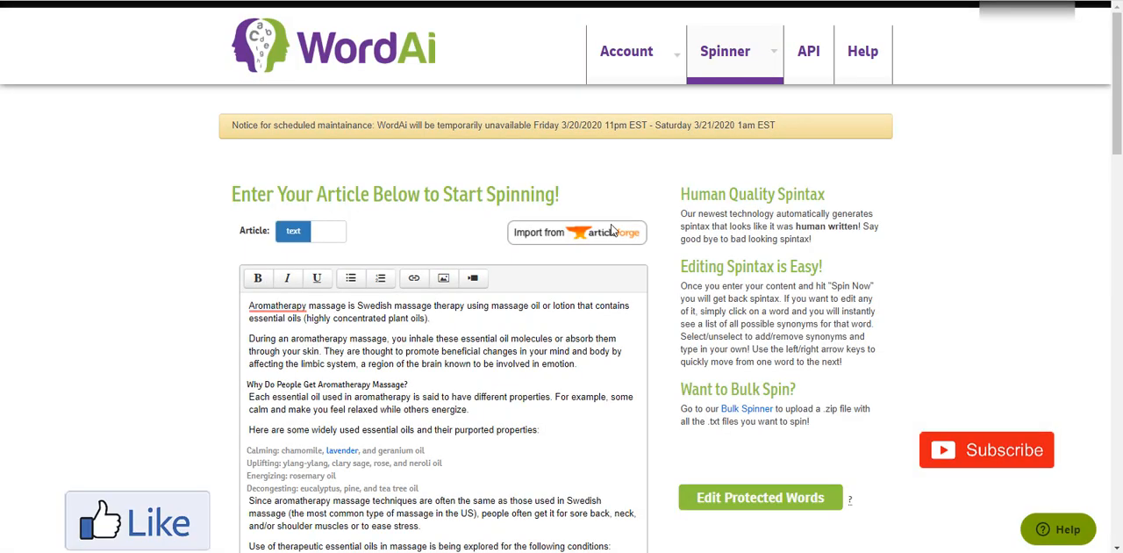
pyautogui.scroll(-5, 471, 283)
pyautogui.scroll(-15, 537, 345)
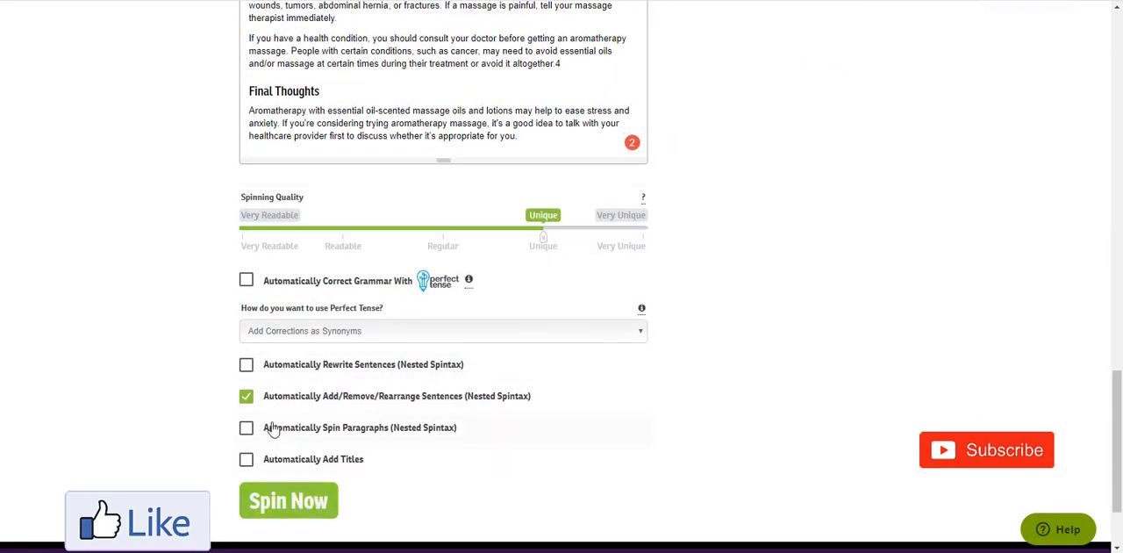
pyautogui.scroll(5, 728, 448)
pyautogui.scroll(8, 728, 448)
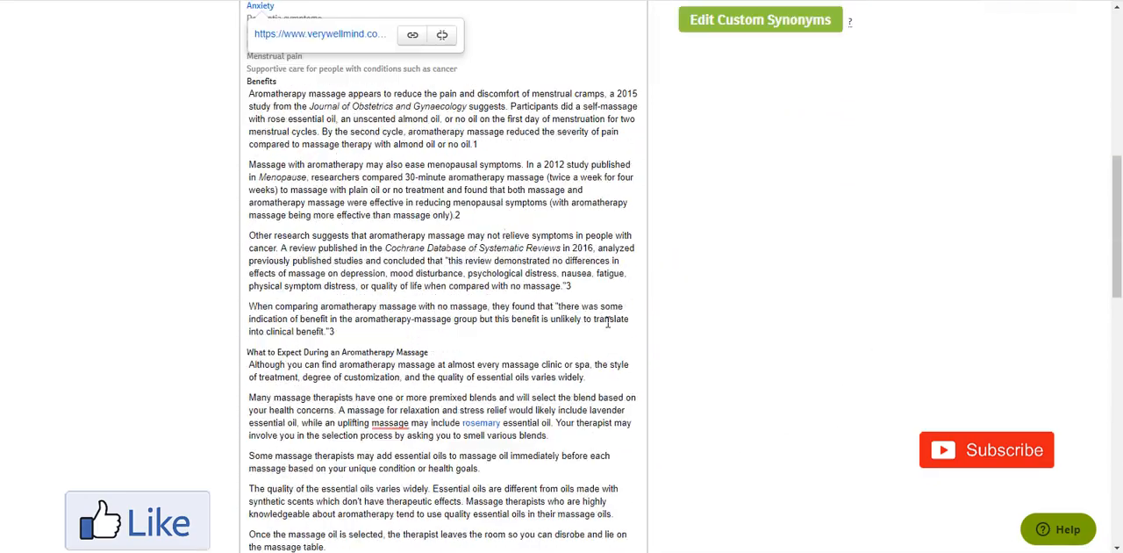